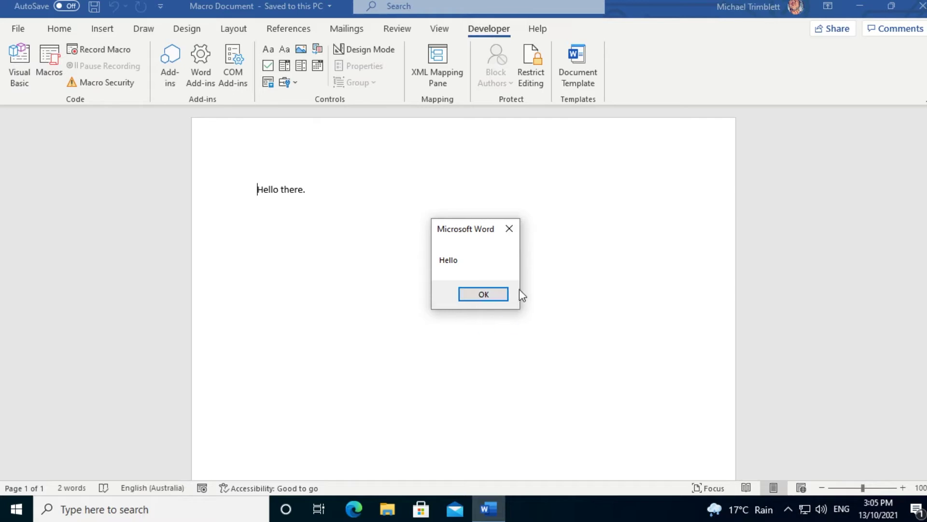
Dismiss the Hello message and set the Trust Center macro setting to "Disable all macros without notification"
click(502, 293)
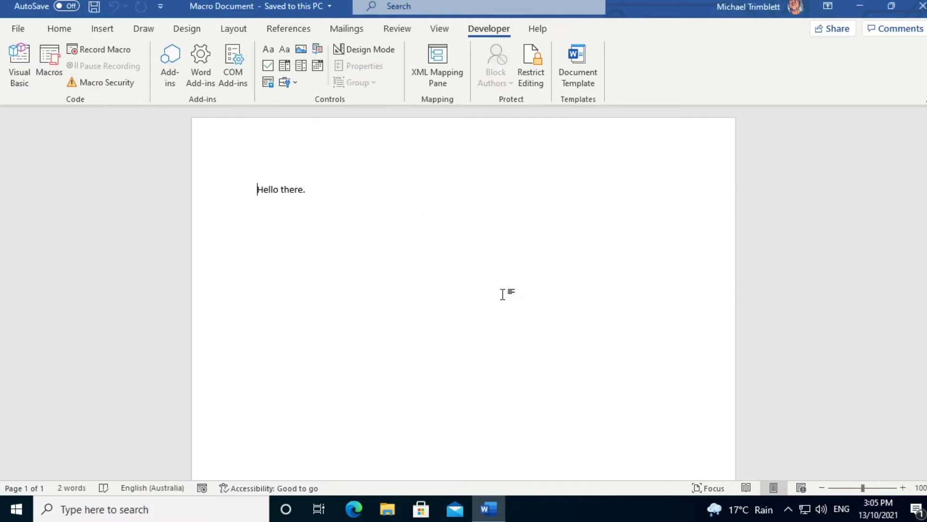
click(23, 30)
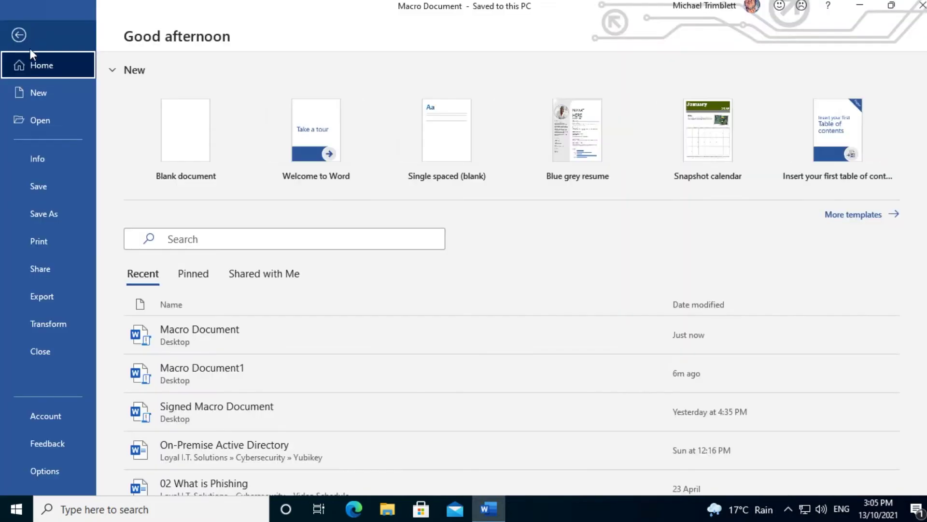
click(46, 470)
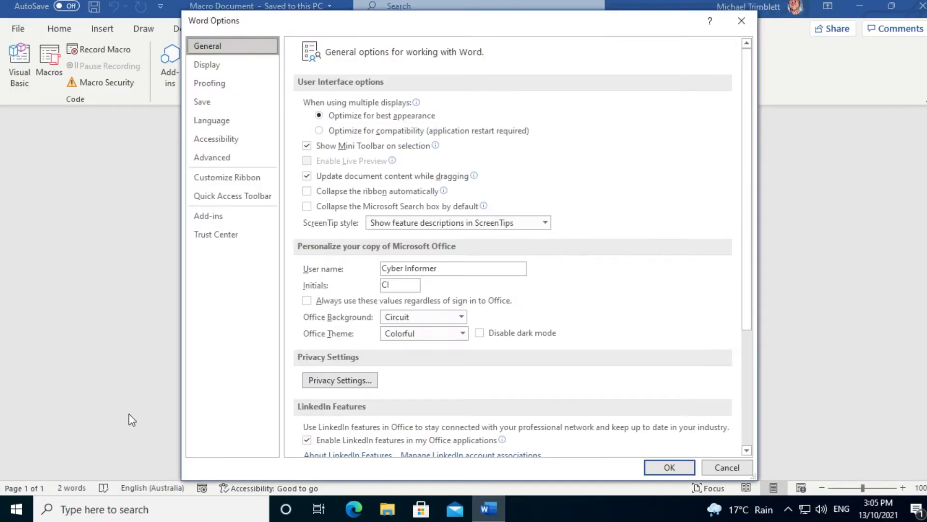
click(235, 244)
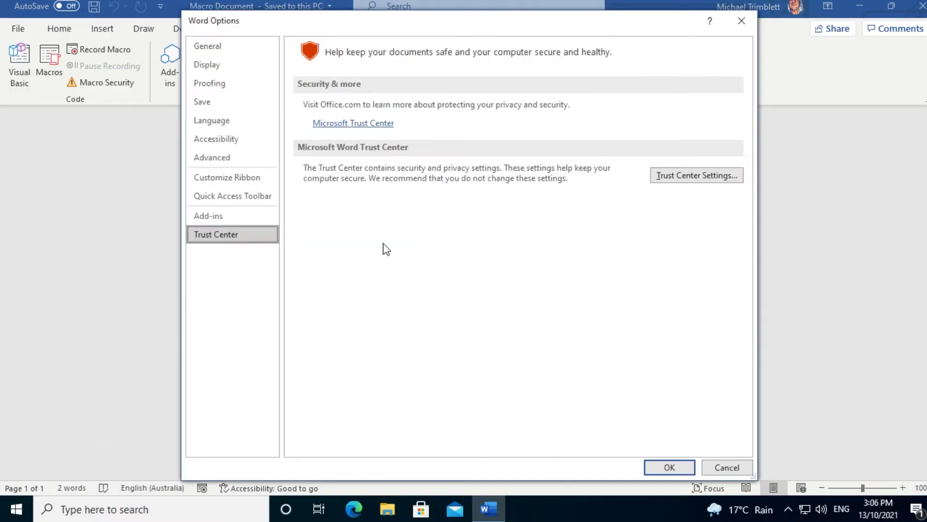
click(681, 177)
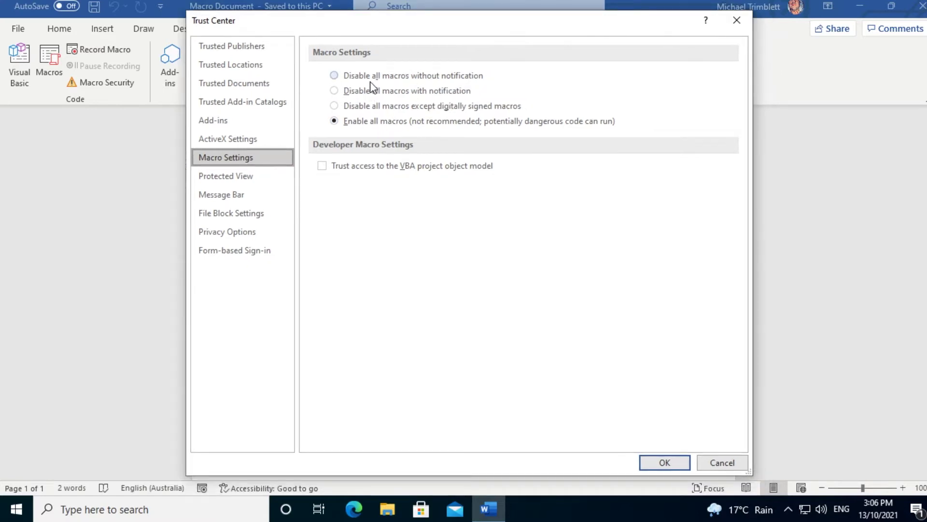
click(373, 81)
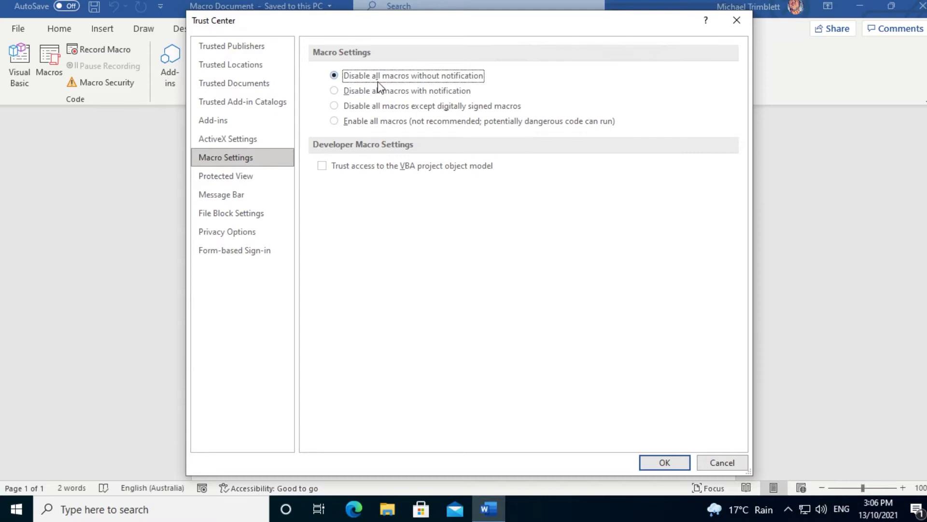
click(653, 464)
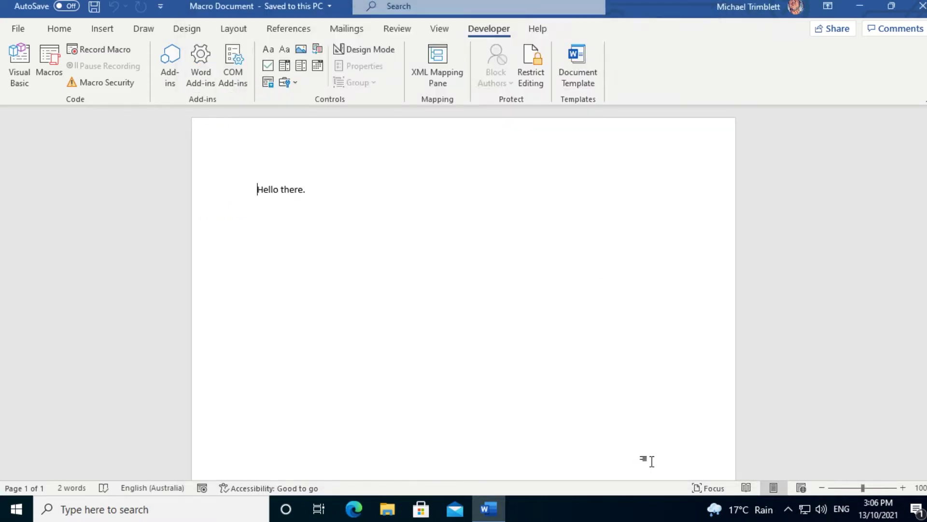
Close and reopen Macro Document from the desktop, and try to run its Say_Hello macro
click(919, 7)
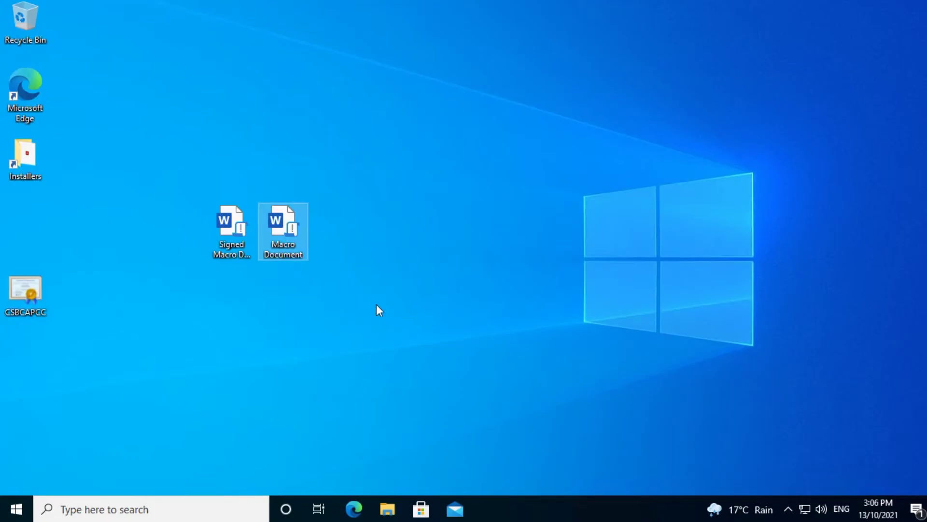
double_click(280, 227)
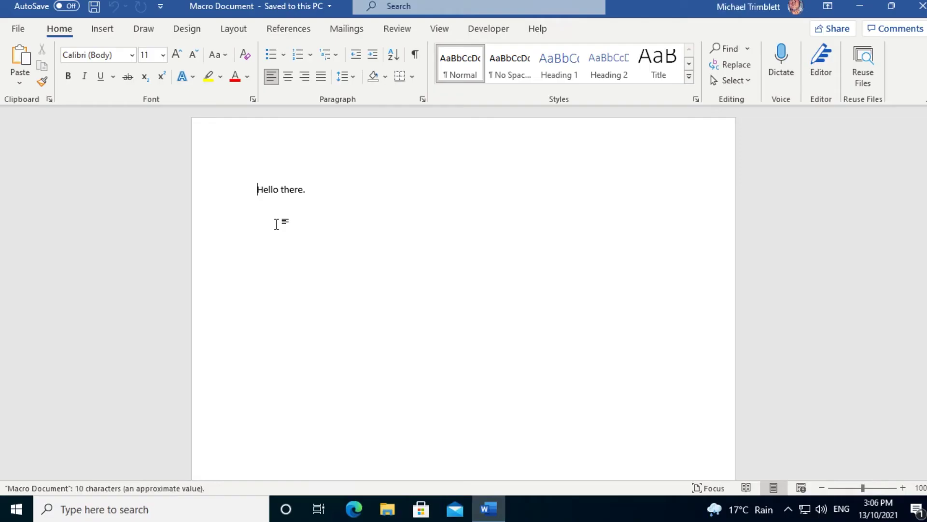
click(503, 29)
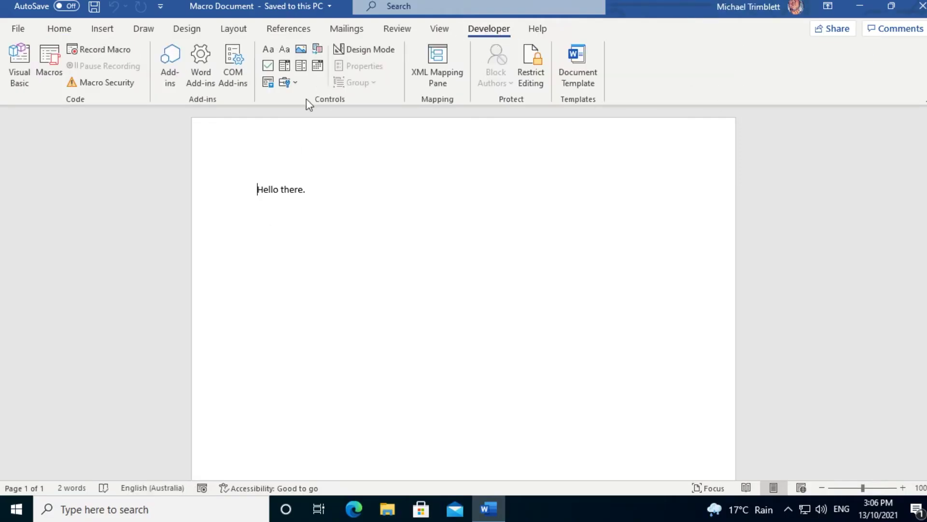
click(50, 63)
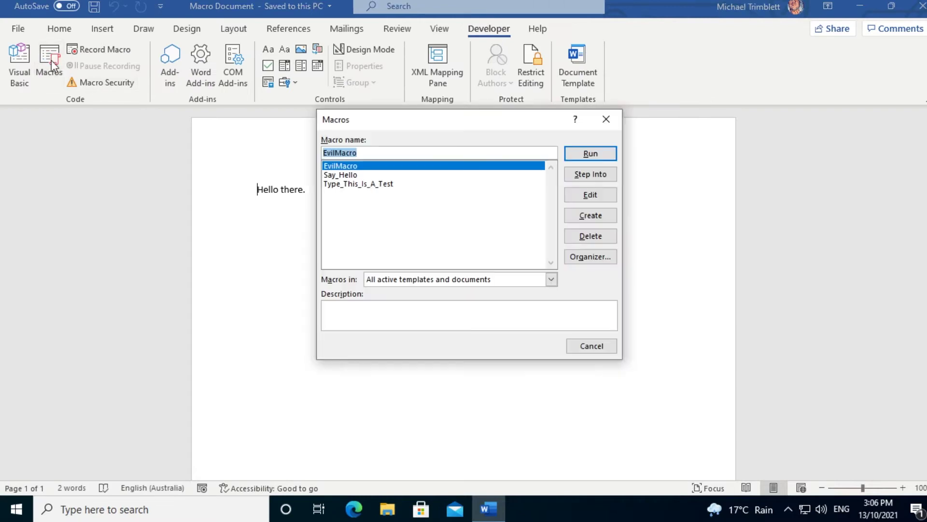
click(340, 174)
click(579, 153)
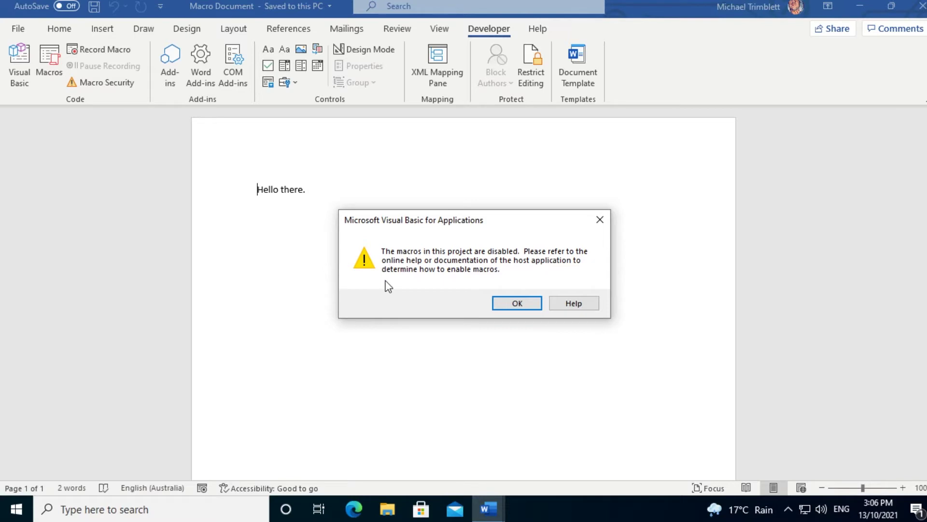
click(515, 307)
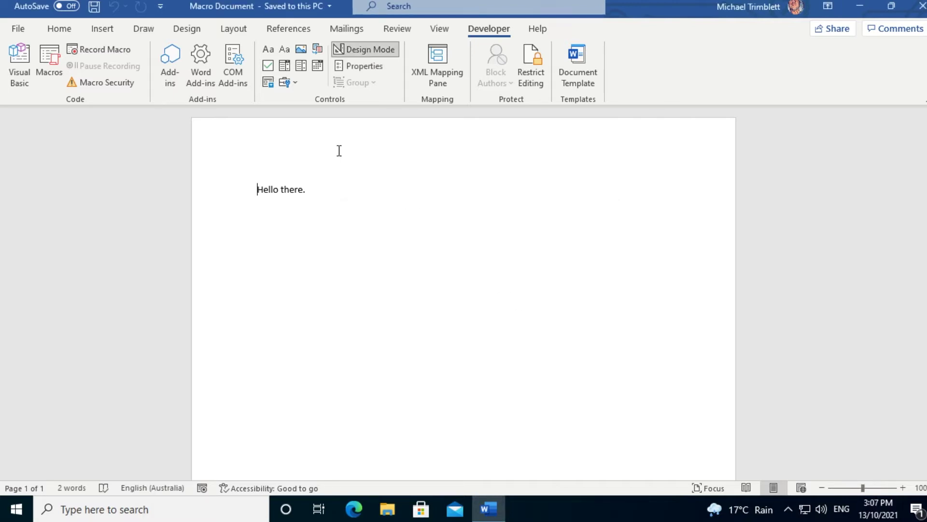
Change the macro security setting to "Disable all macros with notification"
click(72, 81)
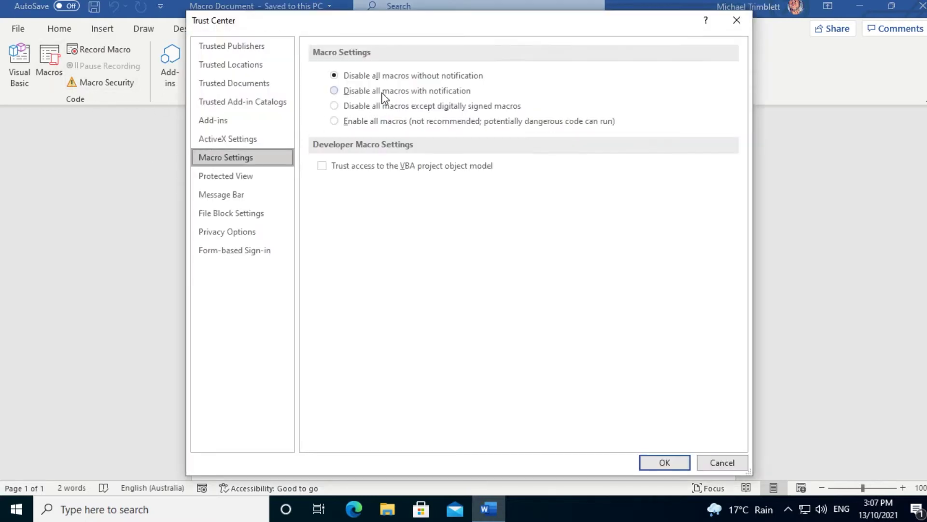
click(355, 91)
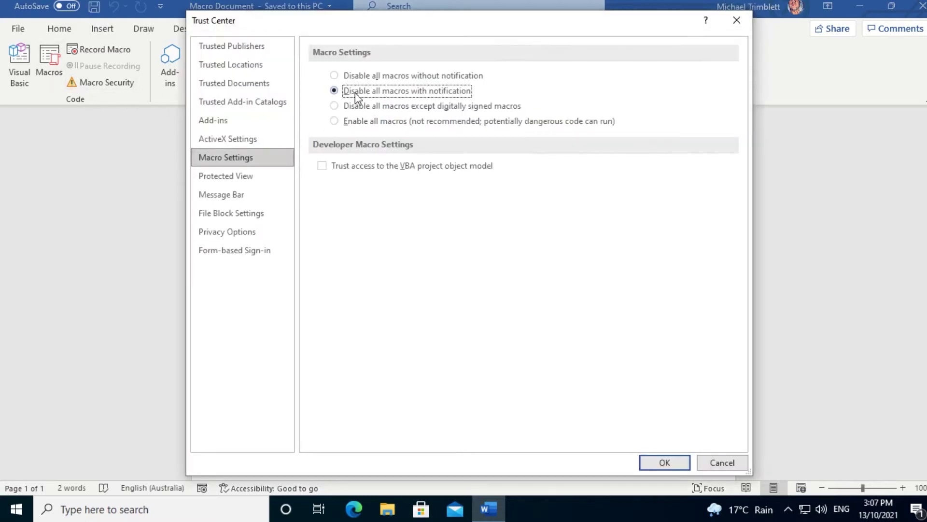
click(653, 464)
Reload Macro Document from the desktop and try to run the Say_Hello macro without enabling the content
click(918, 6)
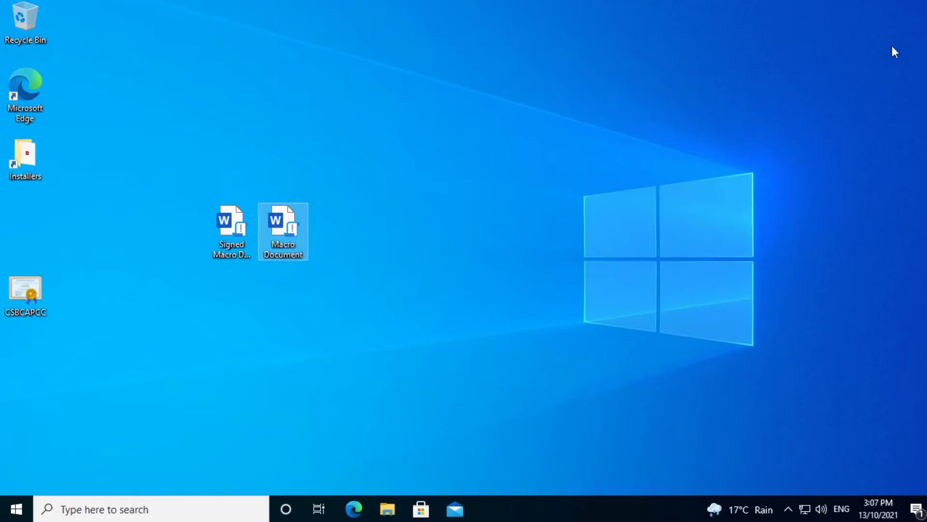
double_click(307, 232)
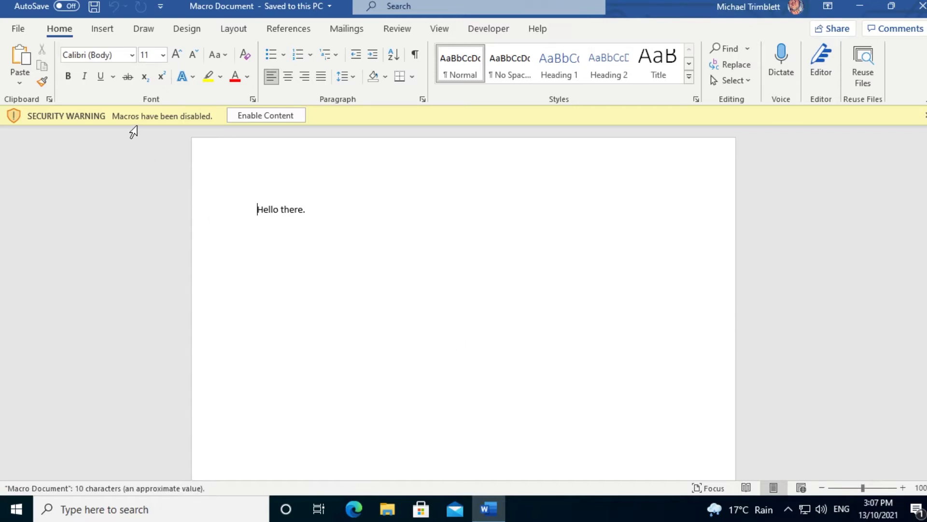
click(489, 28)
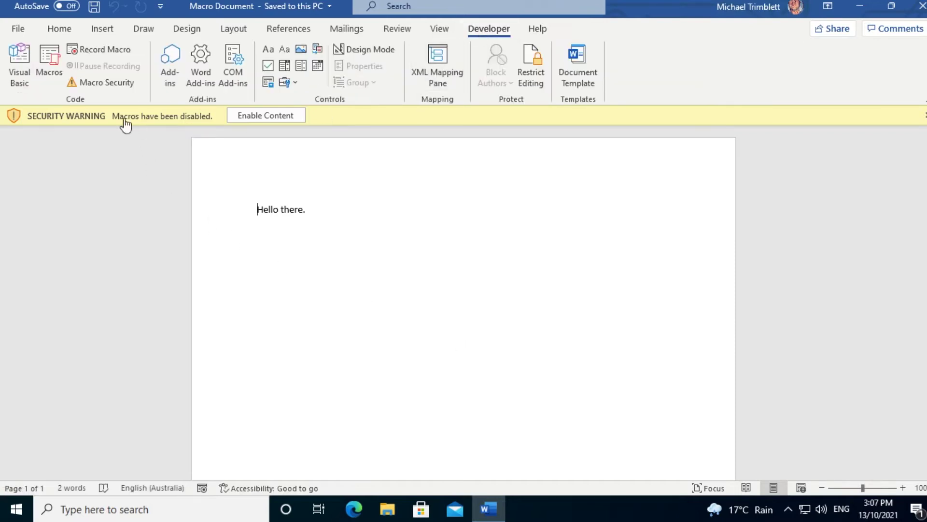
click(50, 64)
click(350, 176)
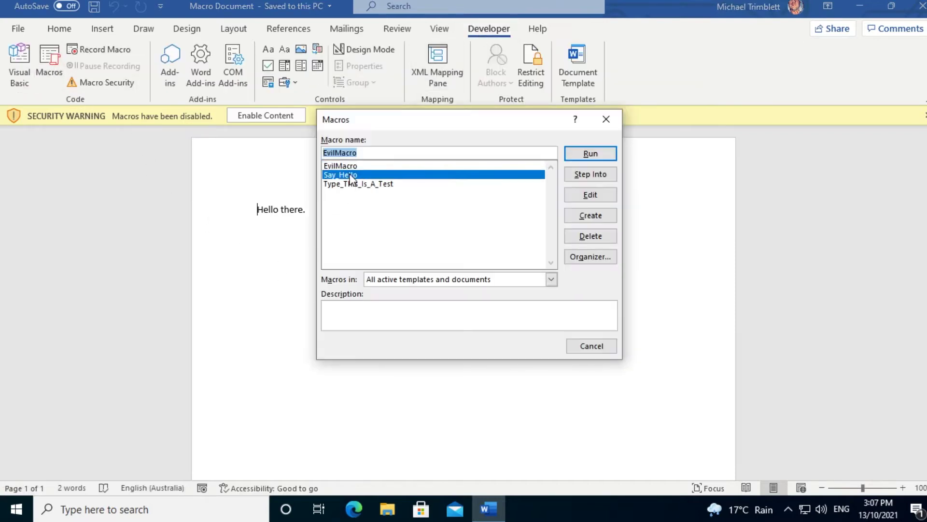
click(582, 155)
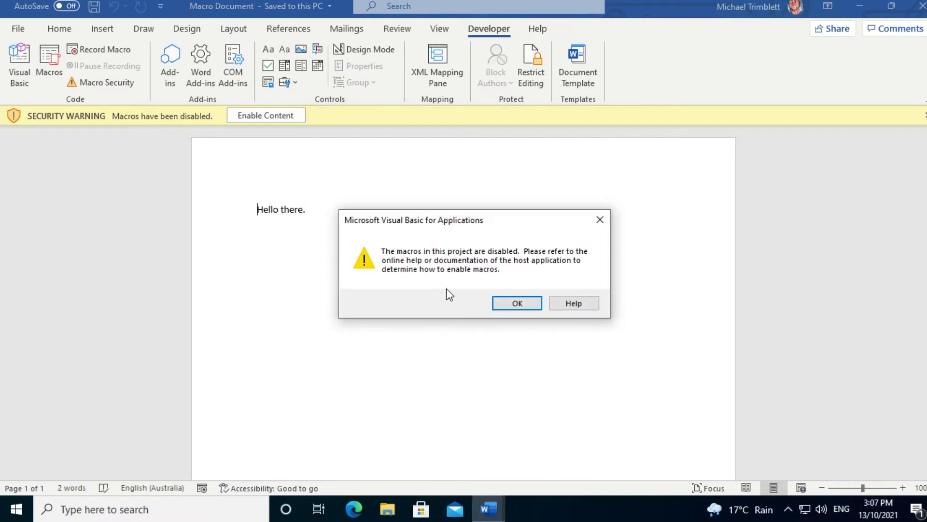
click(513, 303)
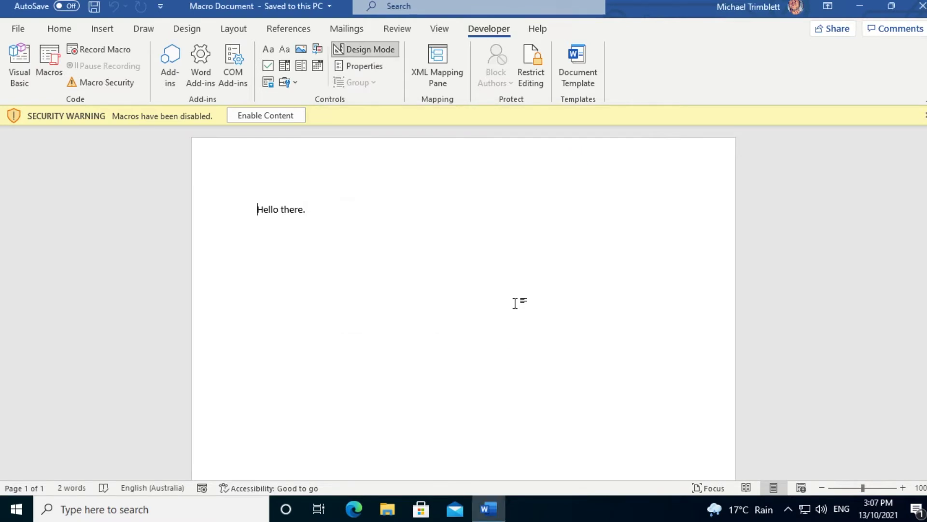
Enable the document's blocked content, run the Say_Hello macro and dismiss its message box
click(273, 117)
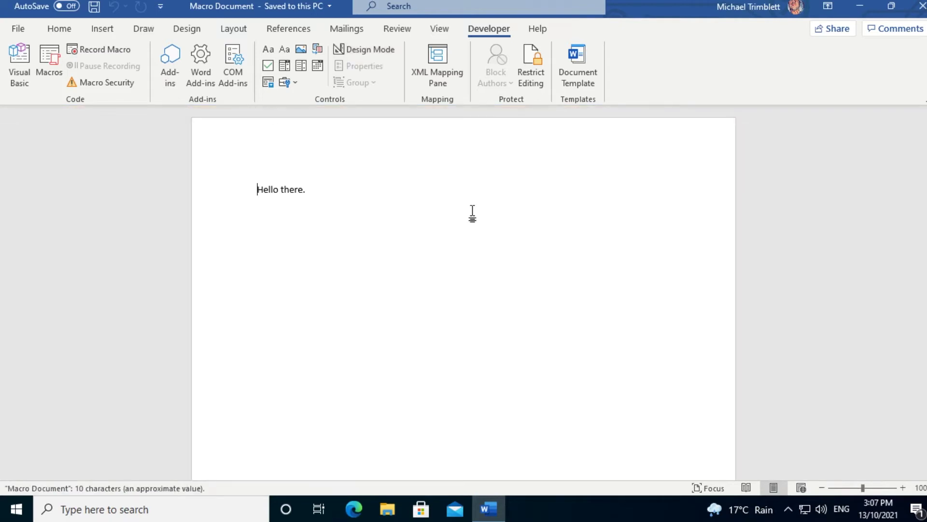
click(50, 62)
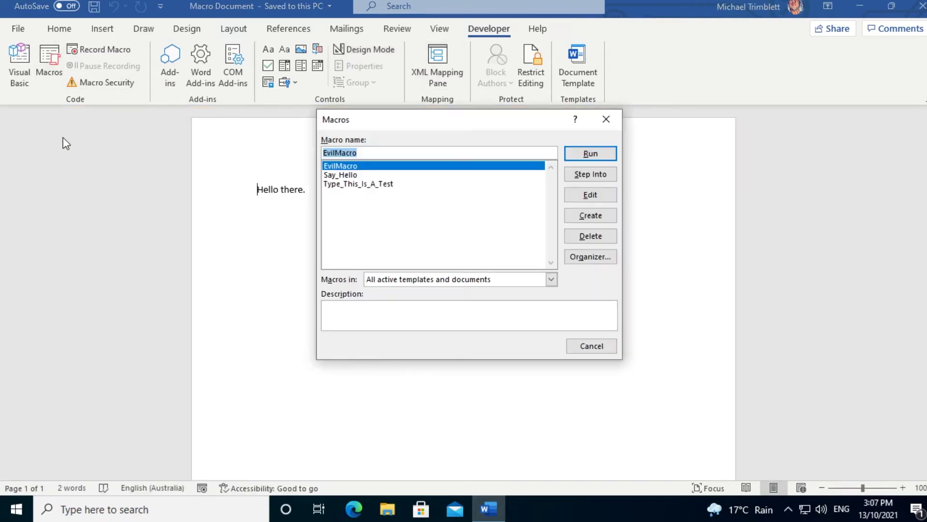
click(344, 175)
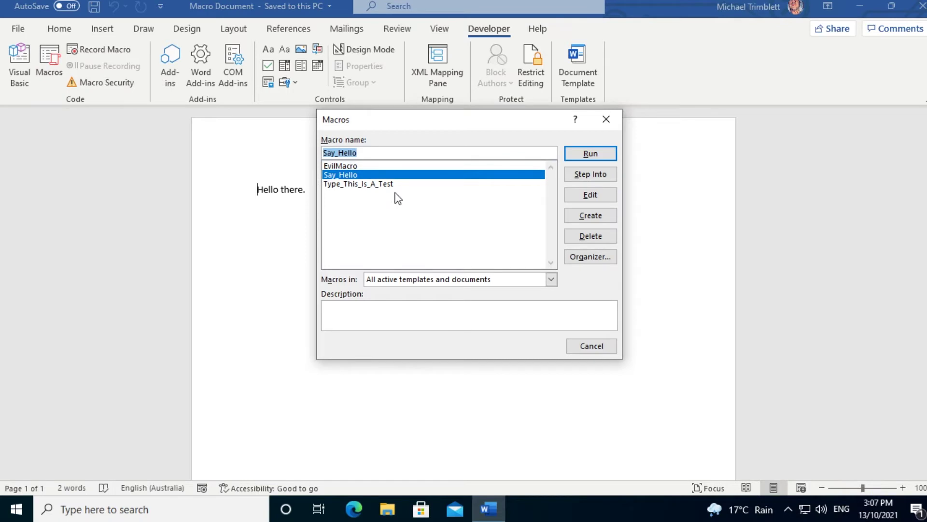
click(591, 153)
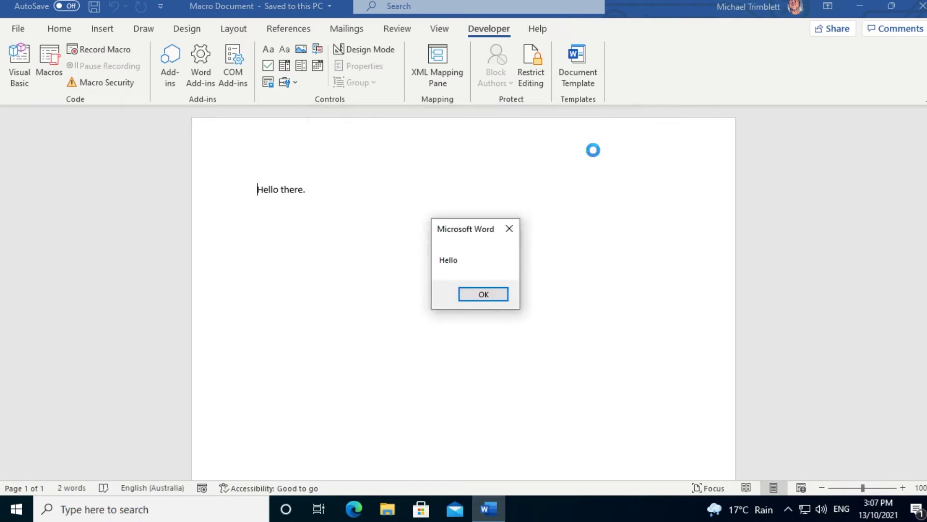
click(482, 296)
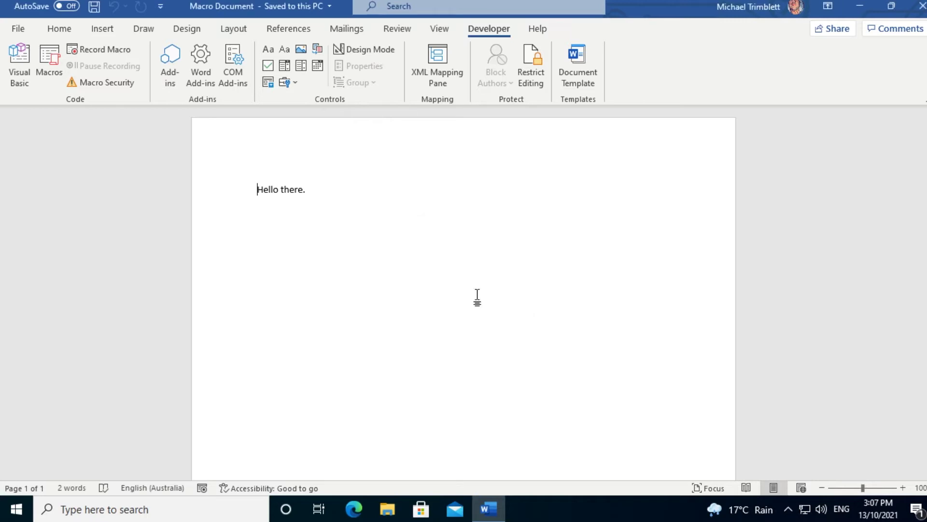
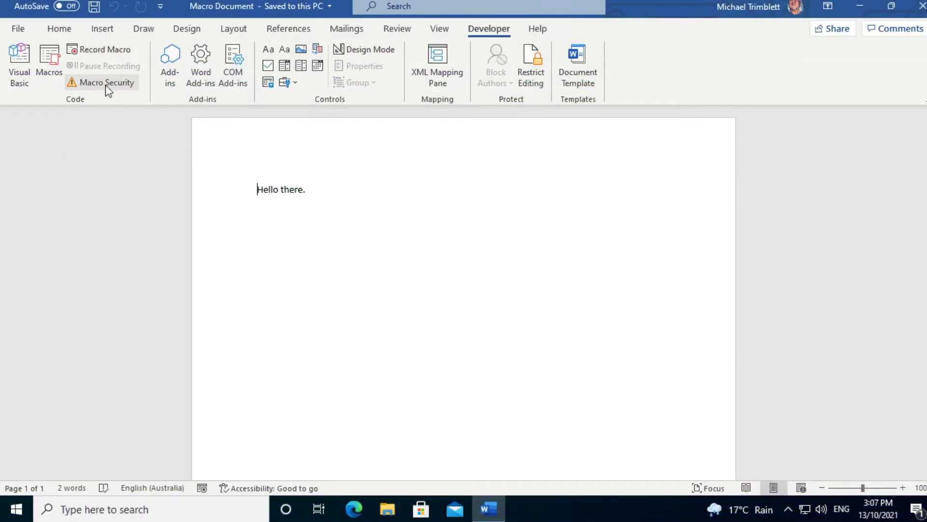
Change the macro security setting to "Disable all macros except digitally signed macros"
click(107, 83)
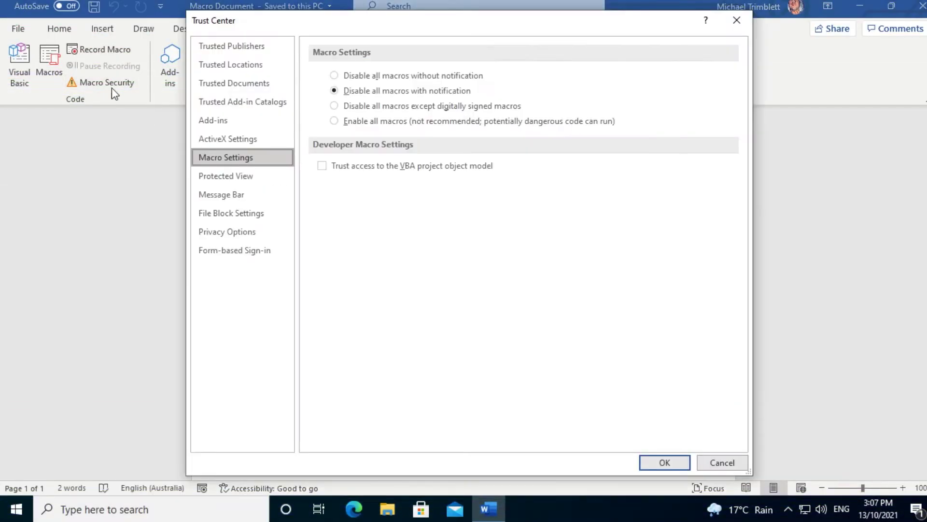
click(359, 111)
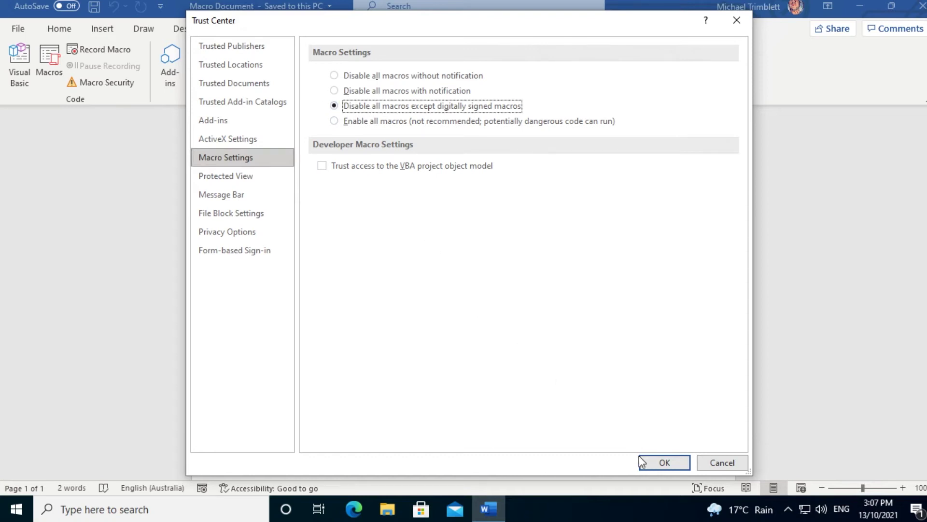
click(653, 465)
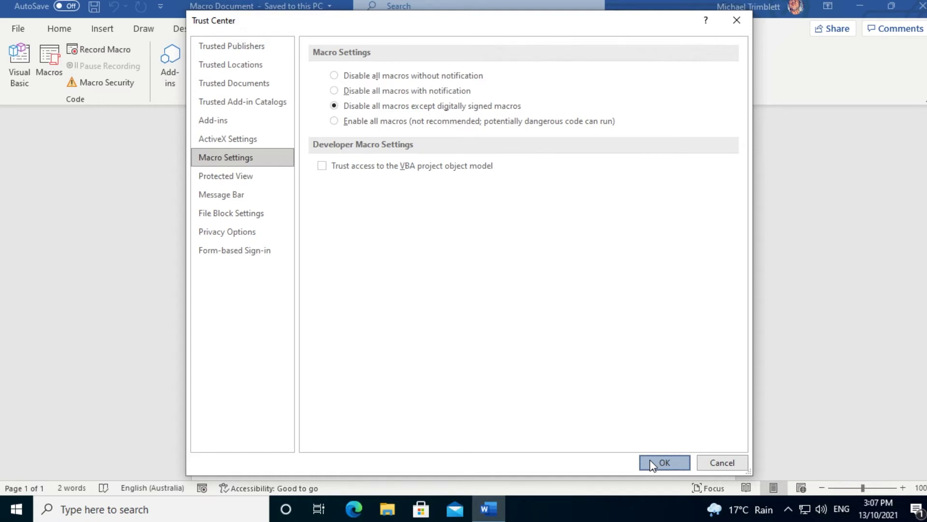
click(664, 462)
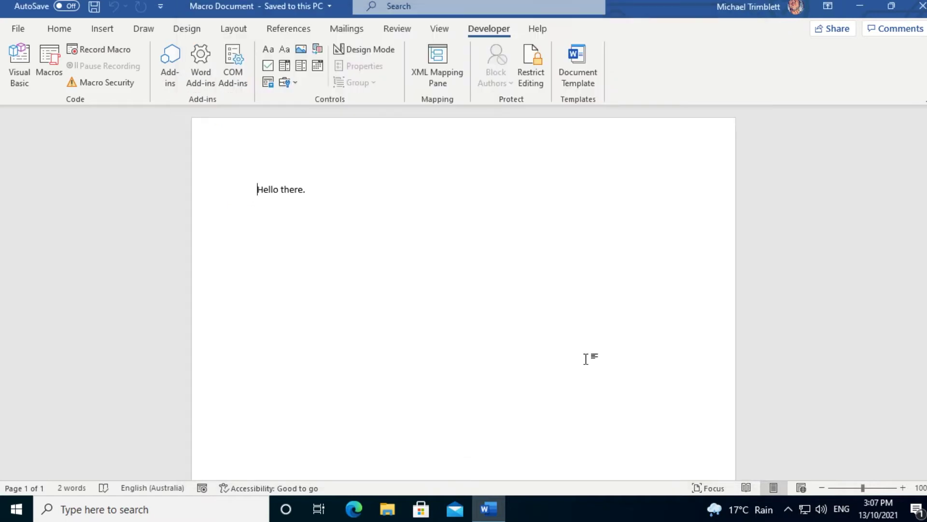
Close and reopen the unsigned Macro Document from the desktop, and try to run its Say_Hello macro
click(918, 7)
double_click(282, 222)
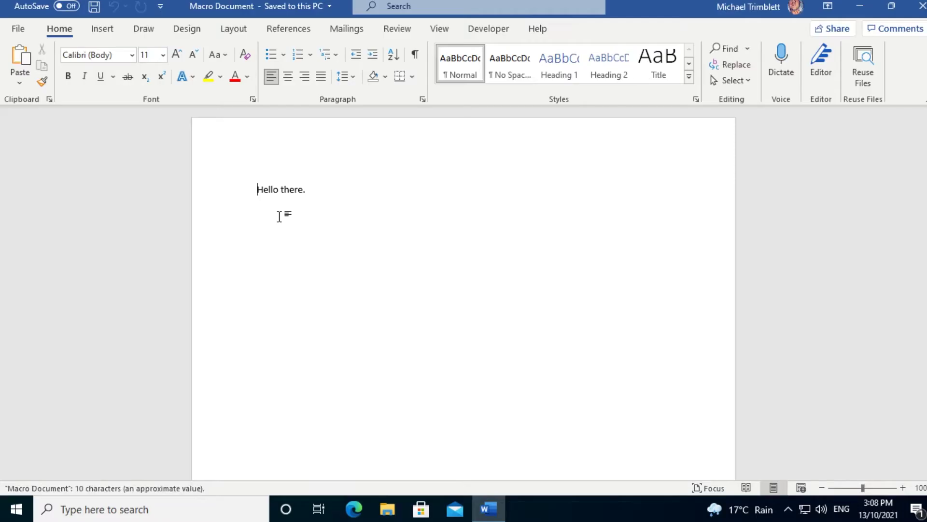
click(487, 29)
click(50, 65)
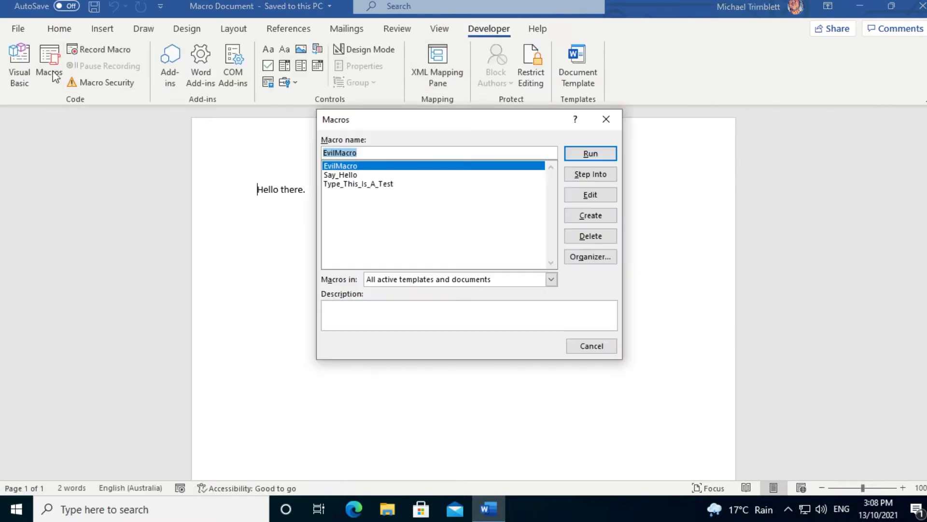
click(340, 175)
click(584, 153)
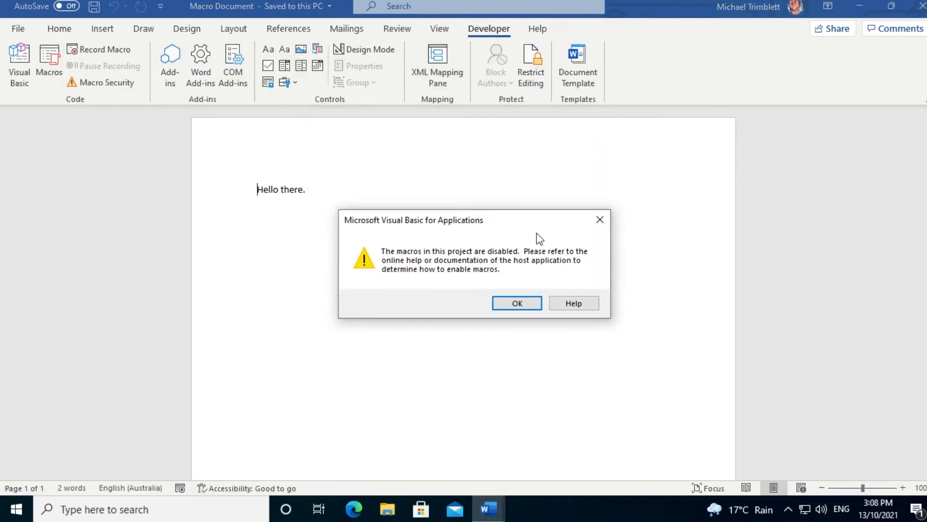
click(515, 303)
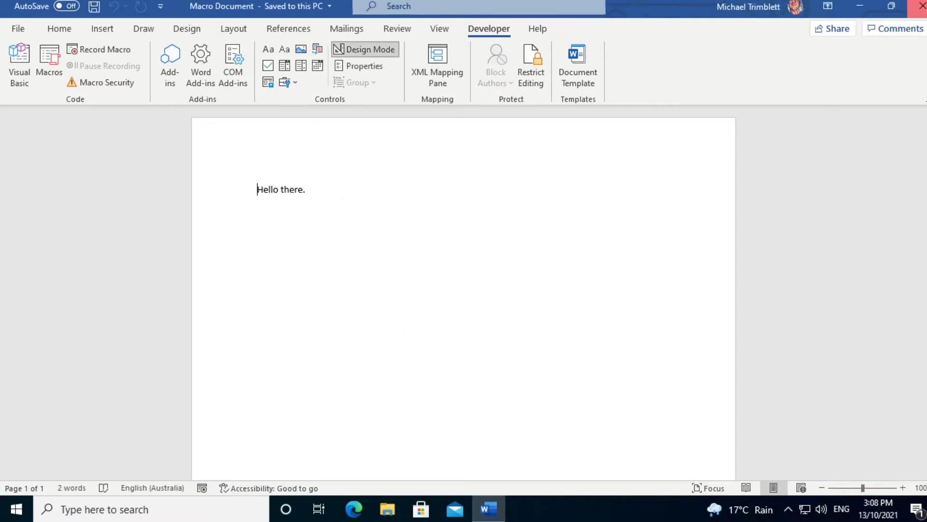
Close Macro Document, open Signed Macro Document from the desktop and try to run its Say_Hello macro
click(918, 6)
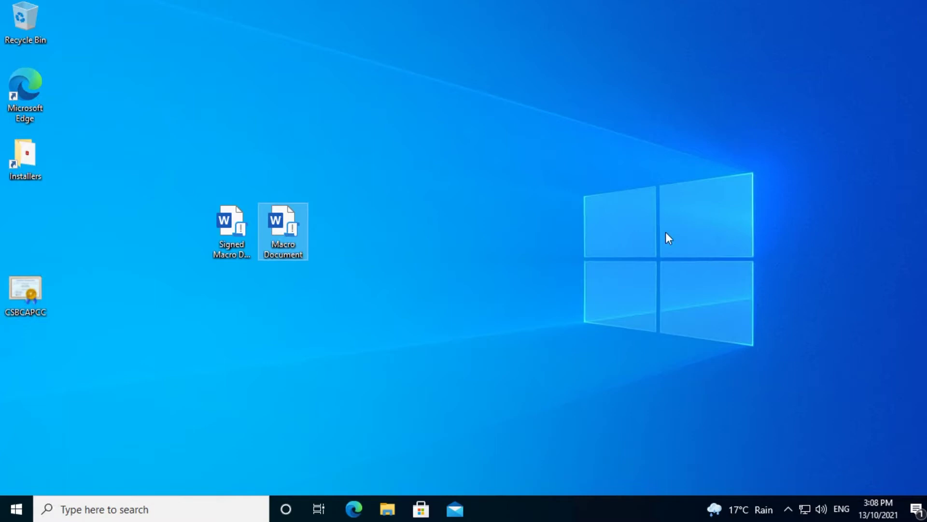
double_click(233, 221)
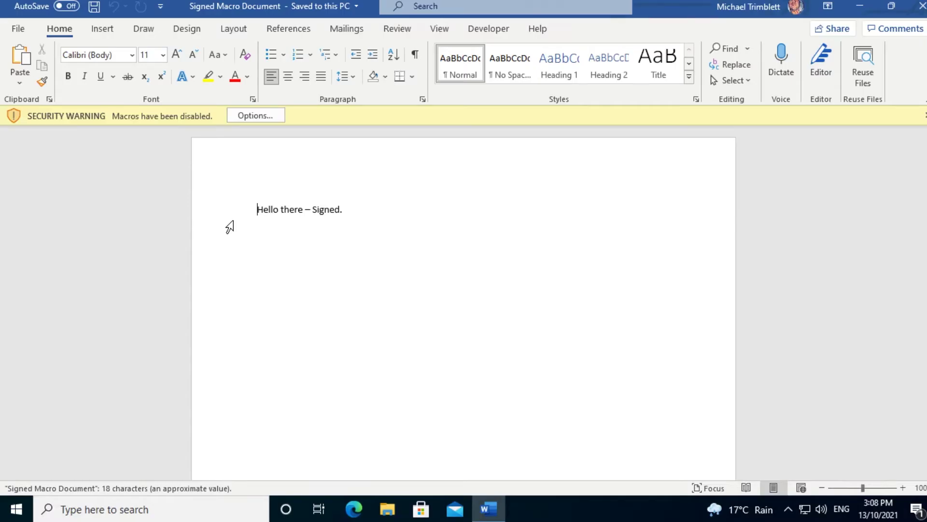
click(492, 30)
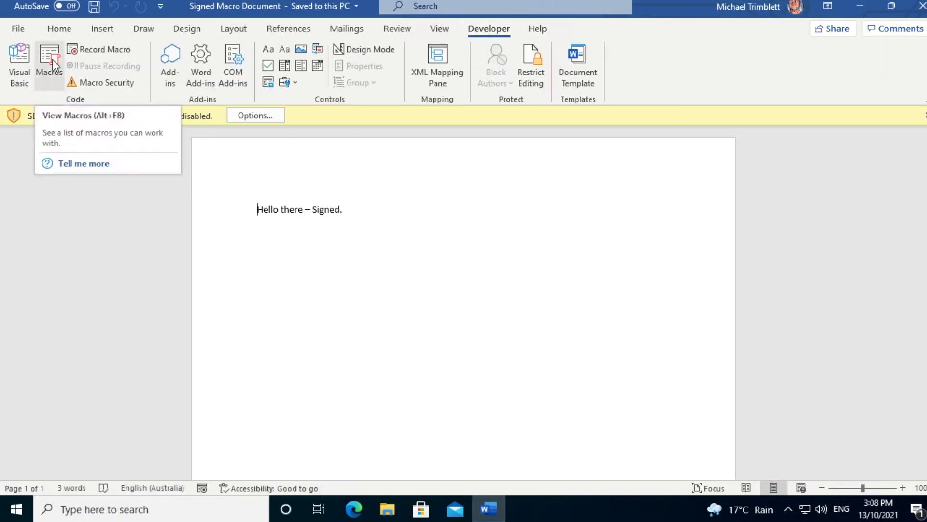
click(57, 72)
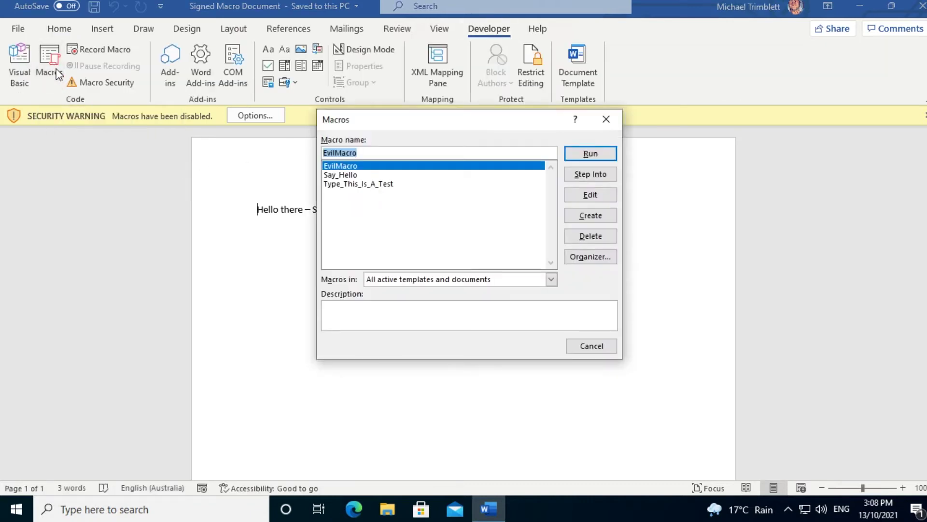
click(333, 175)
click(575, 153)
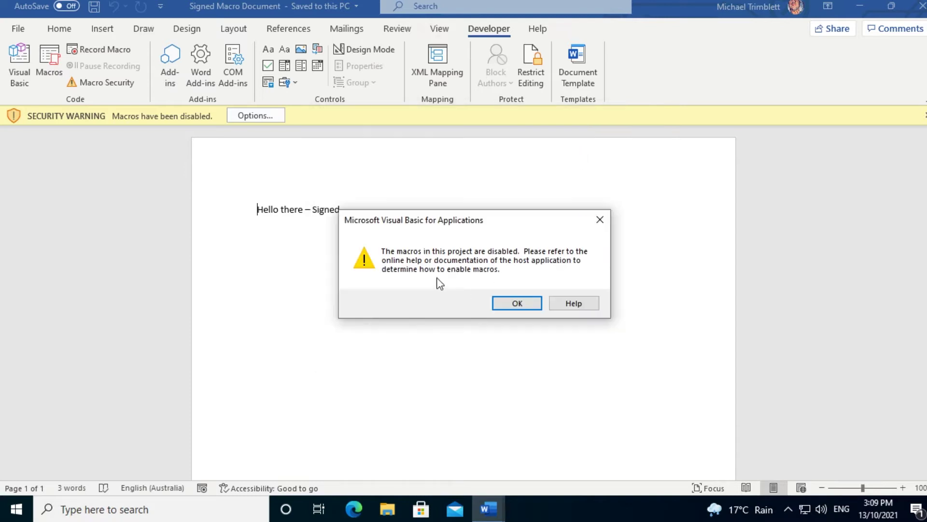
click(515, 304)
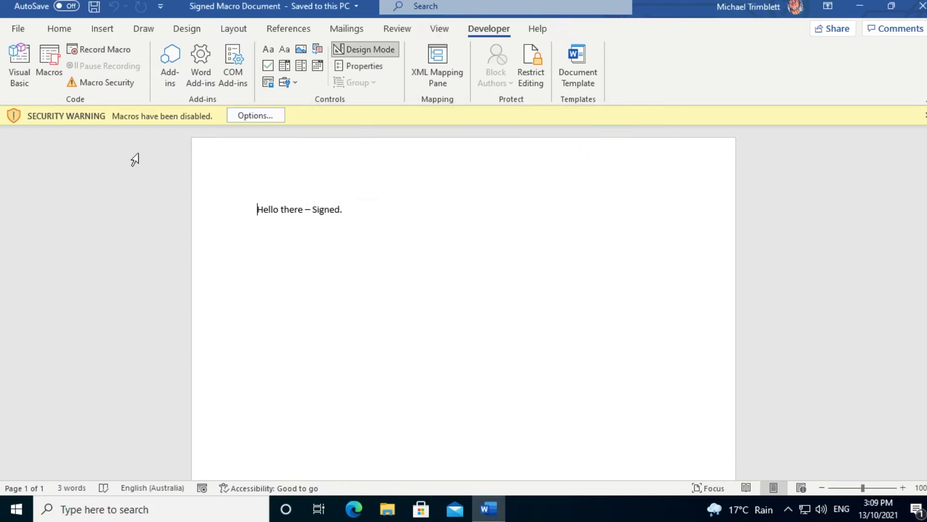
Check the current macro security setting and the digital signature on Signed Macro Document's VBA project, closing the document when done
click(102, 81)
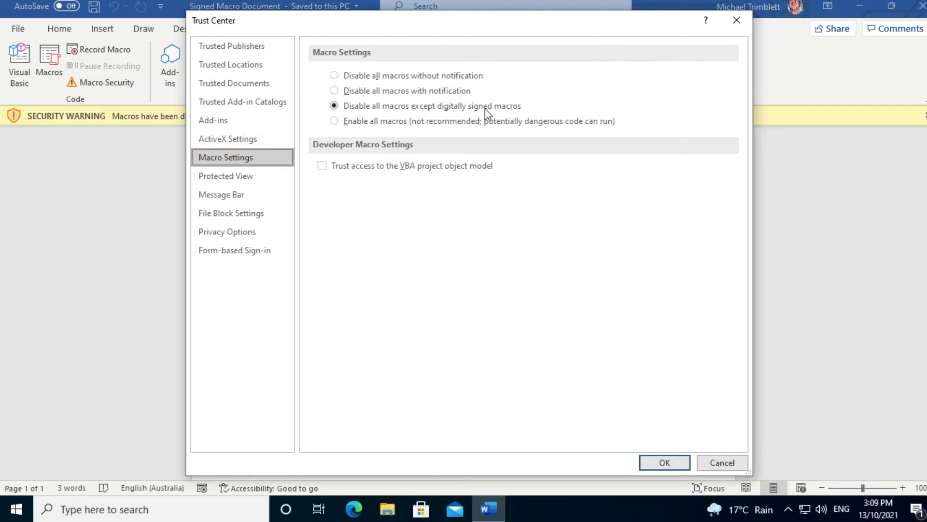
click(659, 463)
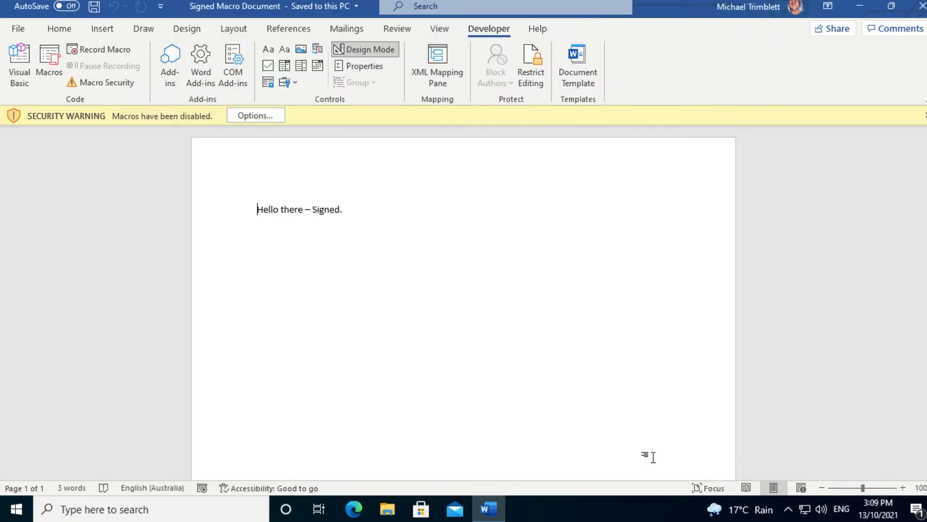
click(18, 63)
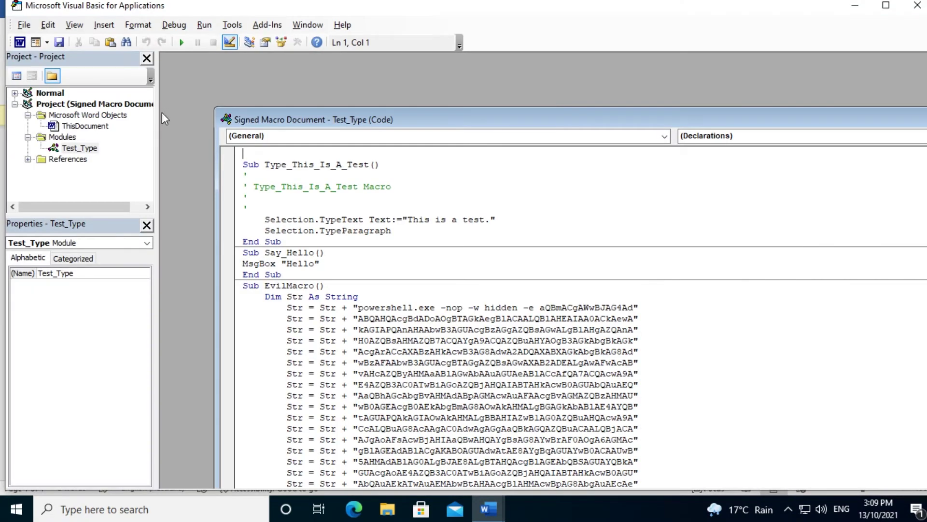
drag(157, 112, 182, 113)
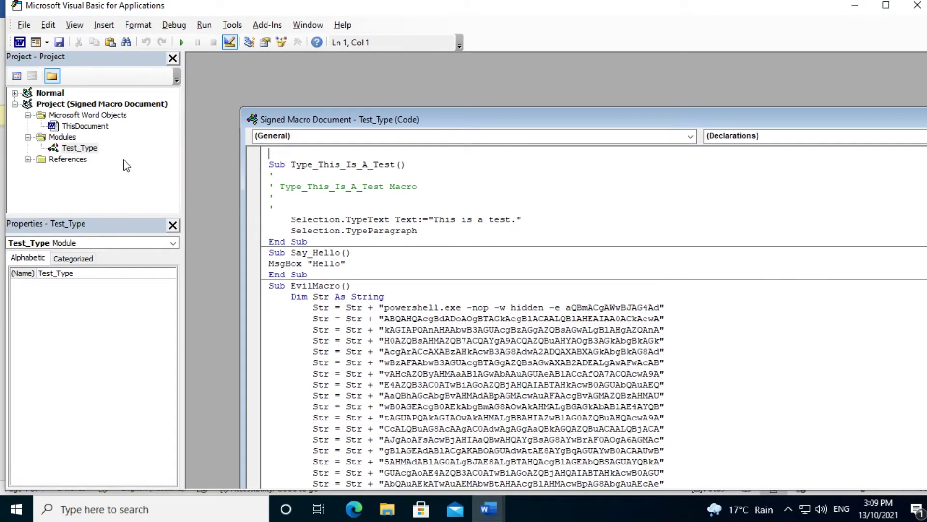
click(79, 148)
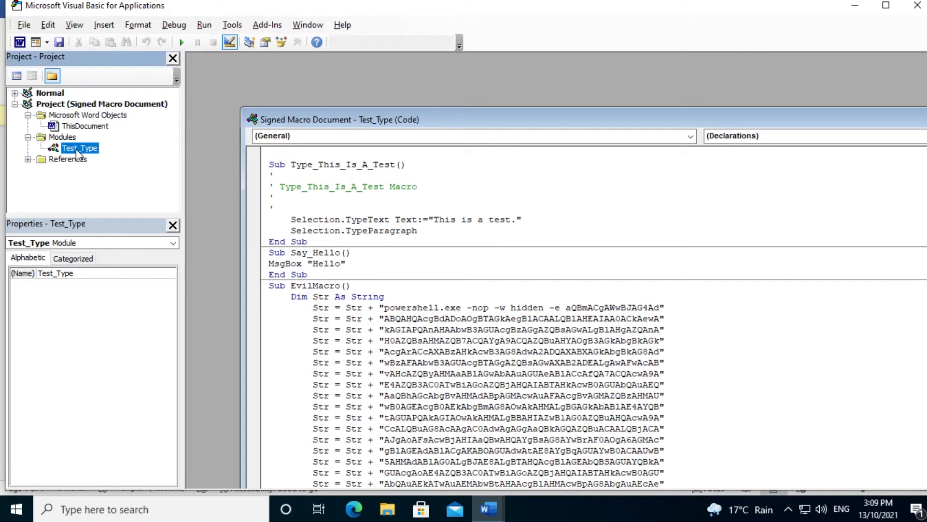
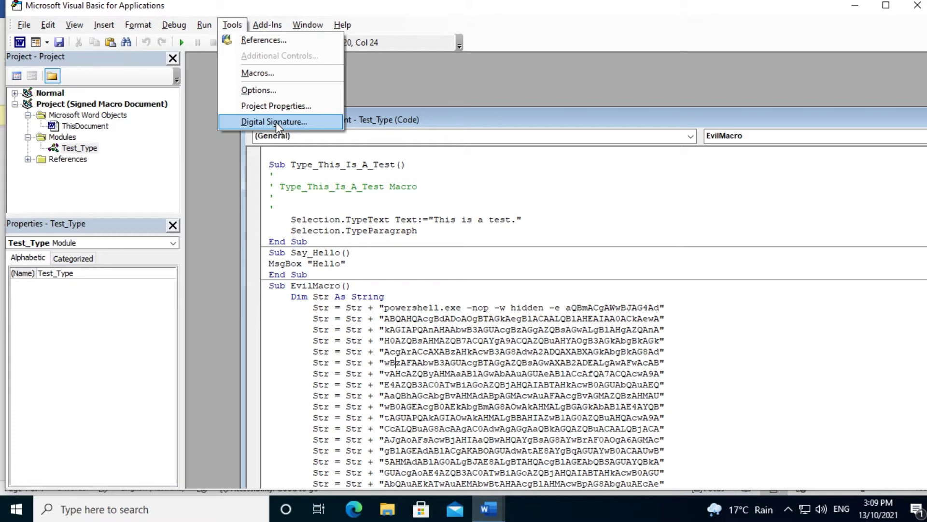
click(276, 122)
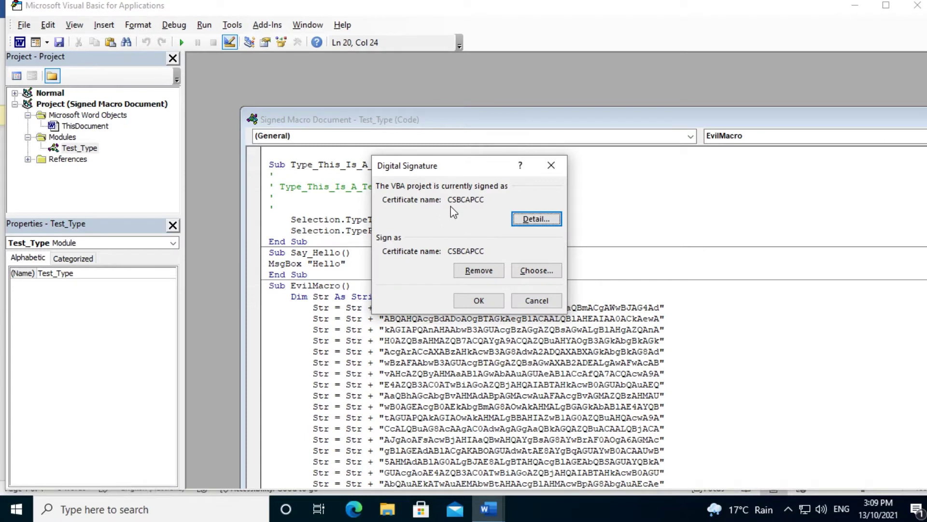
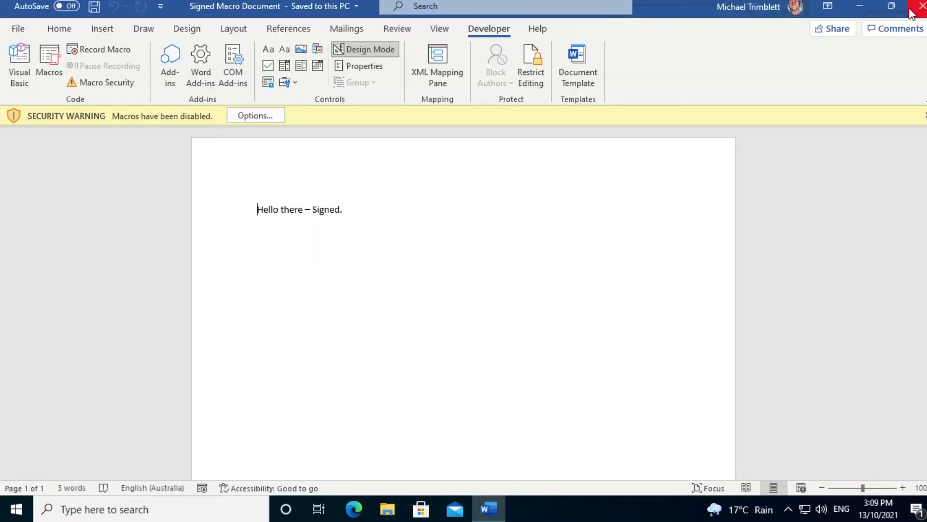
click(911, 13)
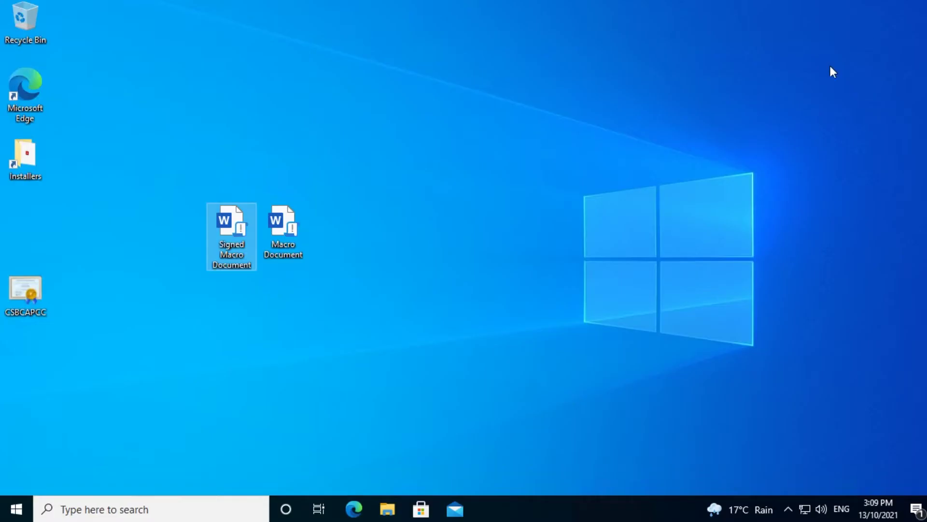
Launch the Microsoft Management Console through the Windows Run dialog with the command mmc
click(29, 290)
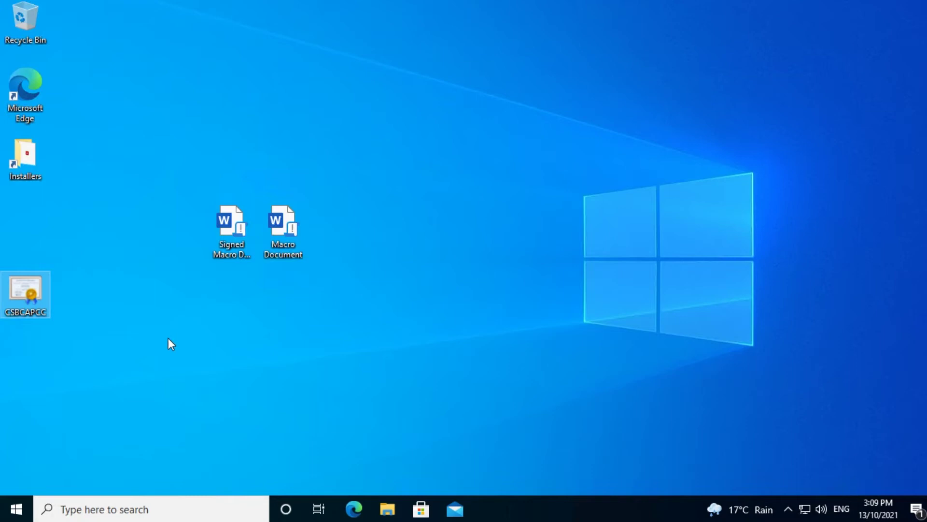
right_click(13, 508)
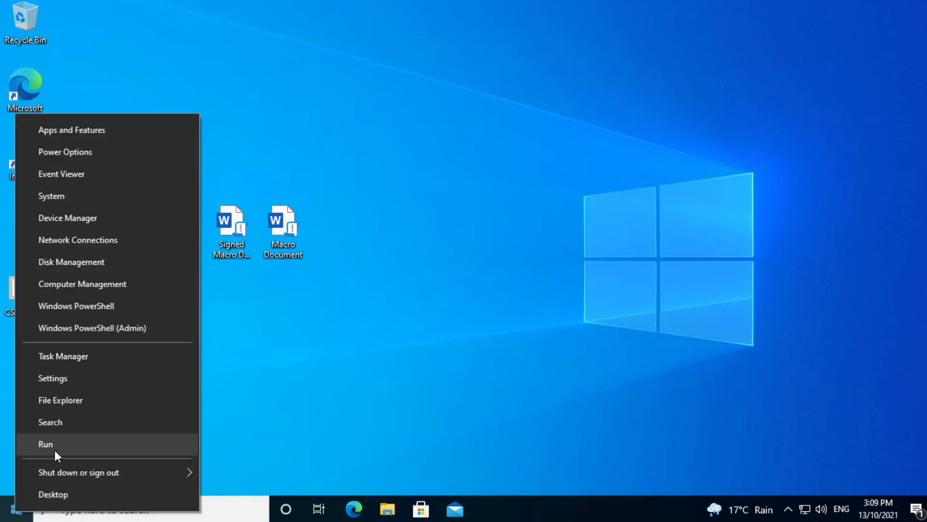
click(55, 452)
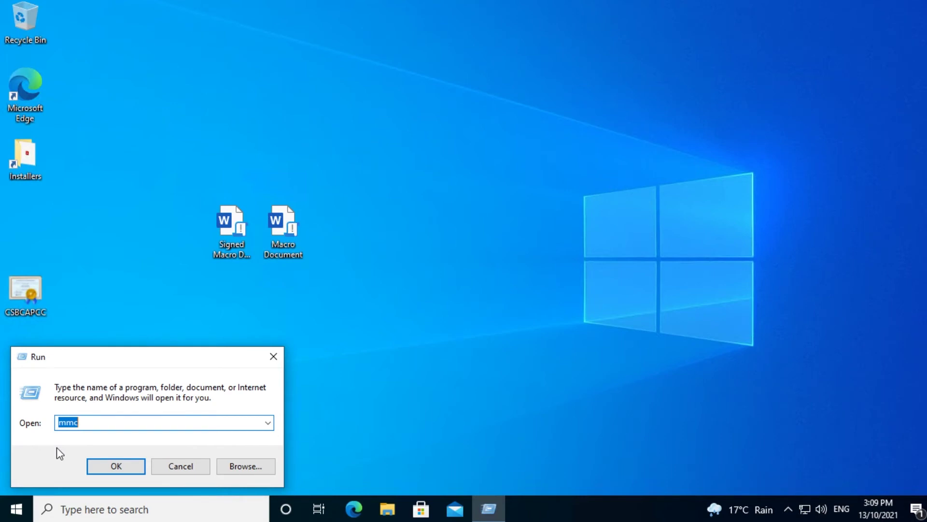
key(Return)
Add the Certificates snap-in for the current user to the console
click(100, 97)
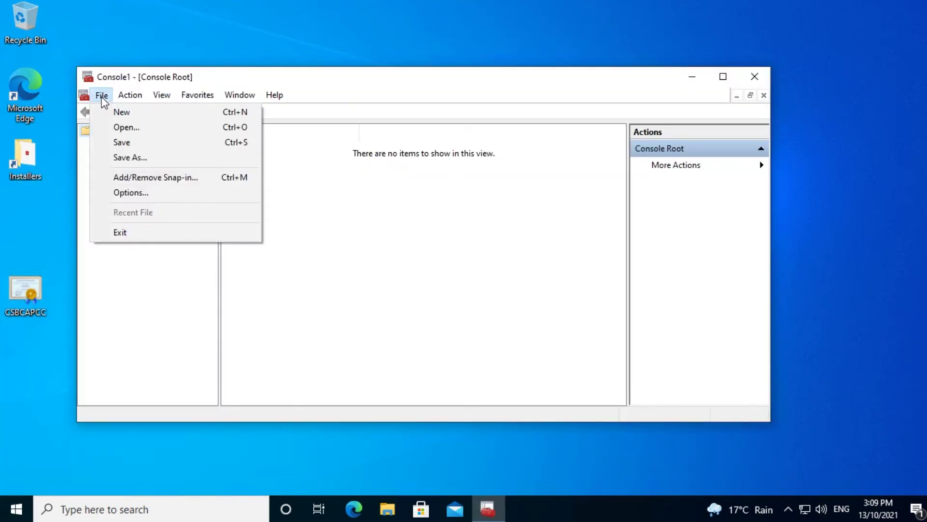
click(156, 177)
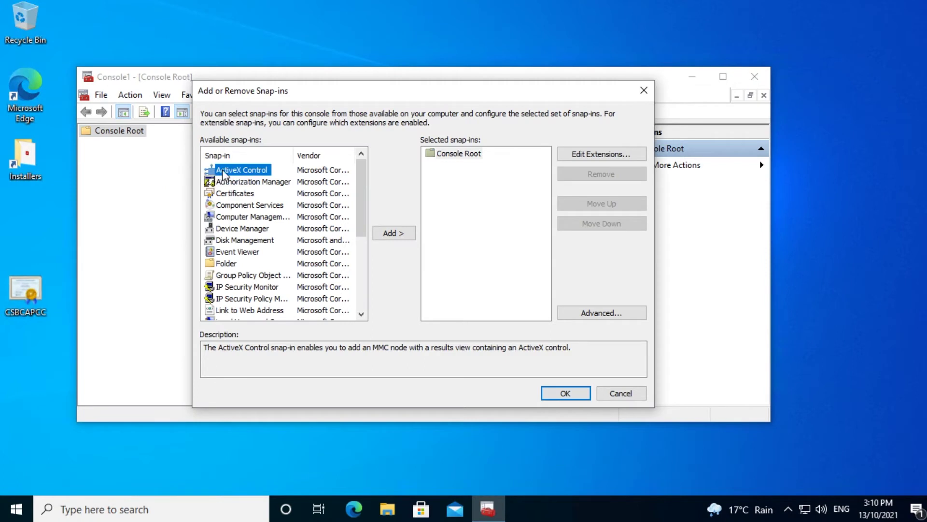
click(231, 195)
click(391, 233)
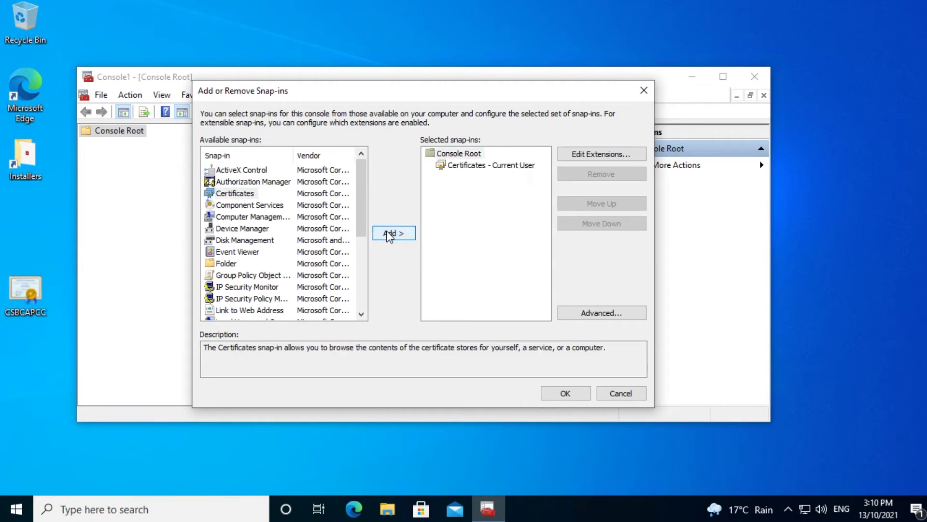
click(565, 394)
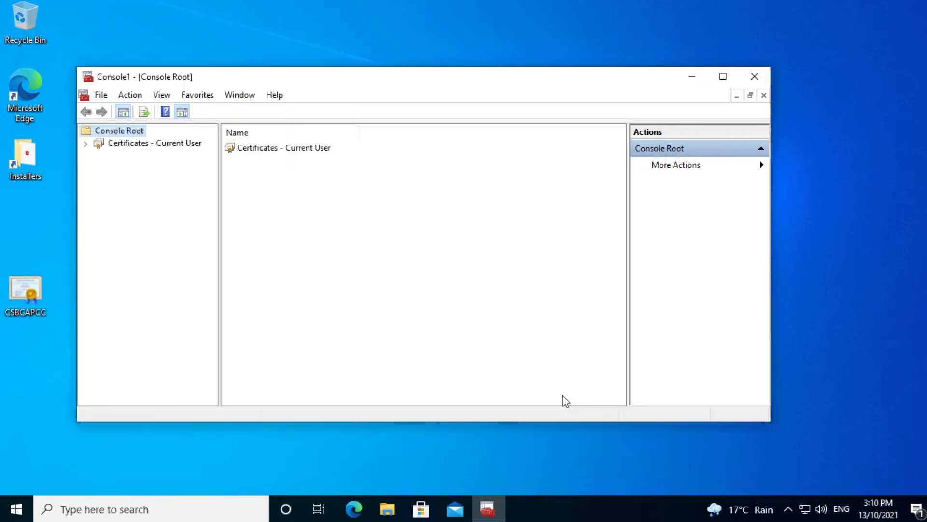
Examine the current user's Trusted Root Certification Authorities and Trusted Publishers certificate stores
double_click(305, 150)
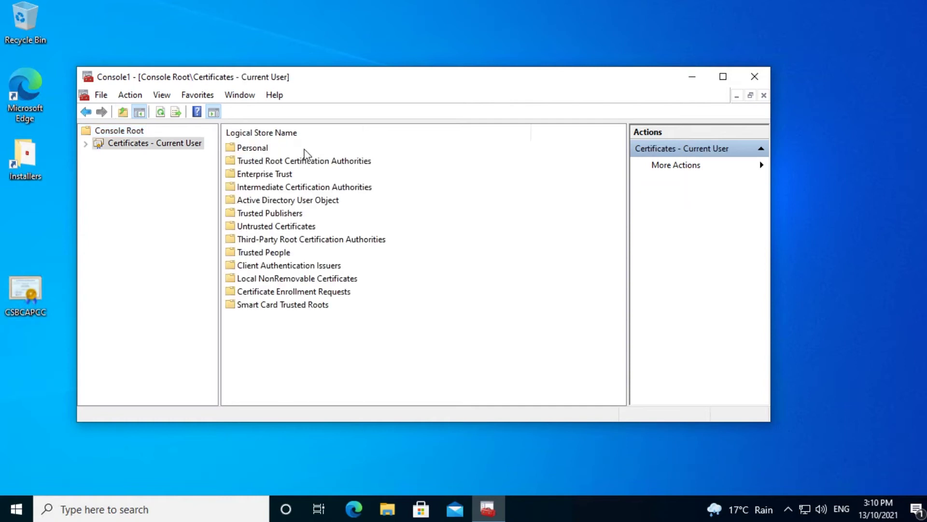
click(257, 164)
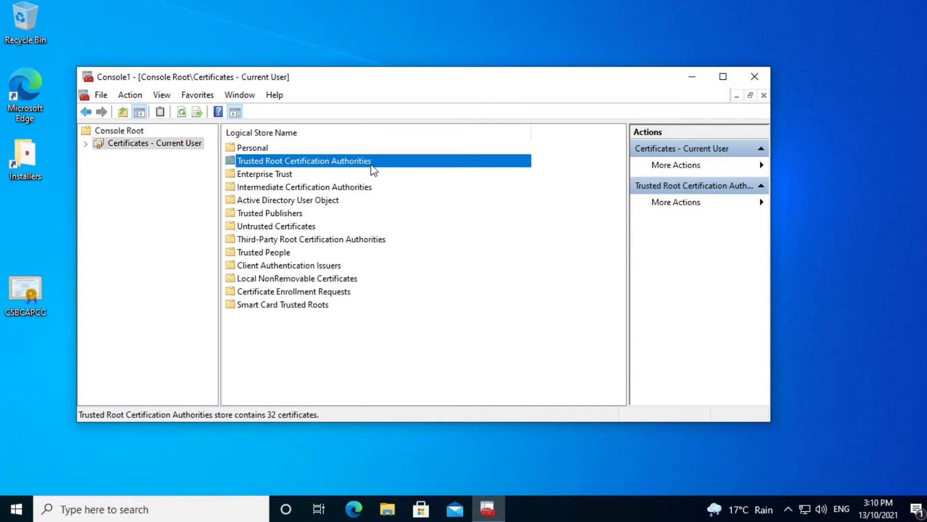
click(296, 213)
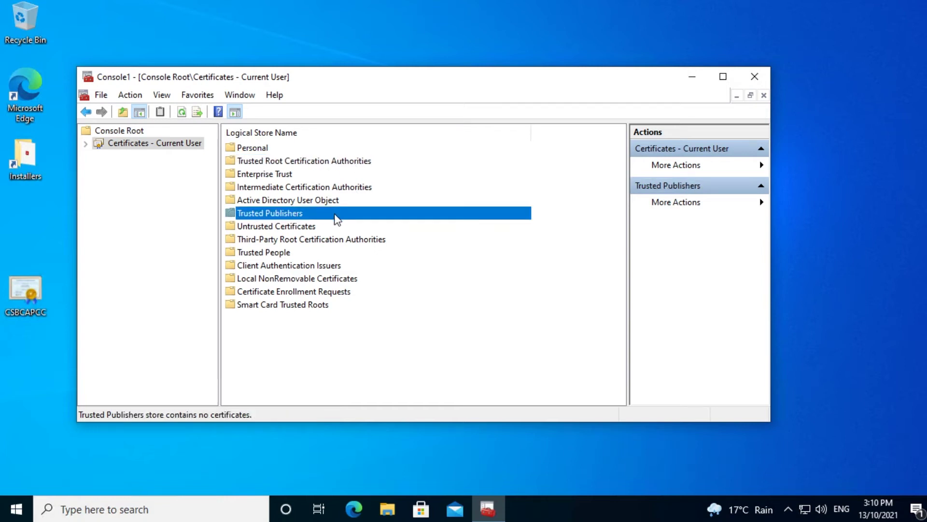
double_click(329, 162)
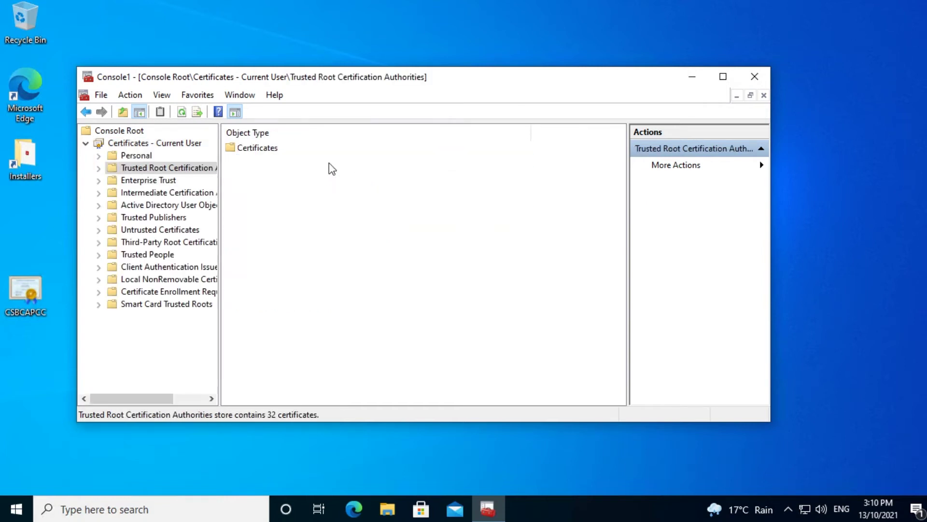
double_click(268, 149)
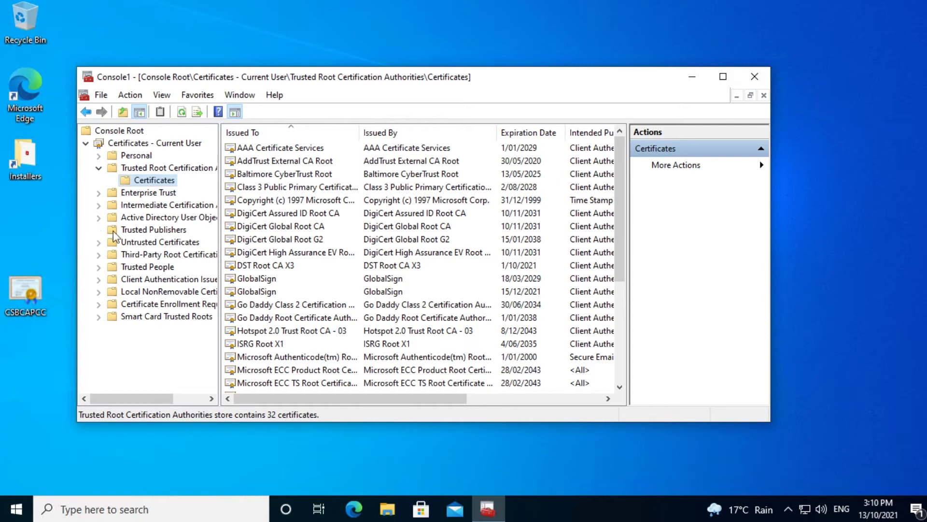
click(151, 232)
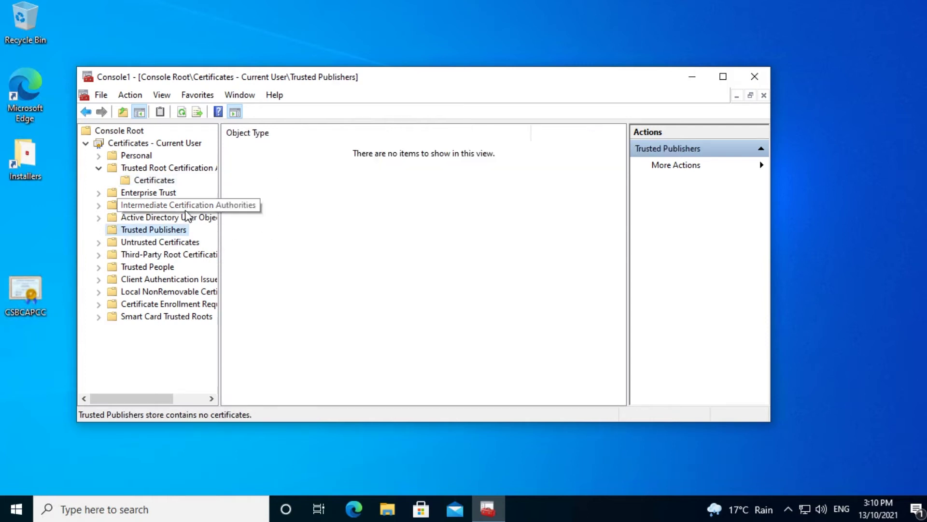
Start installing the CSBCAPCC certificate from the desktop, with Current User as the store location
right_click(25, 294)
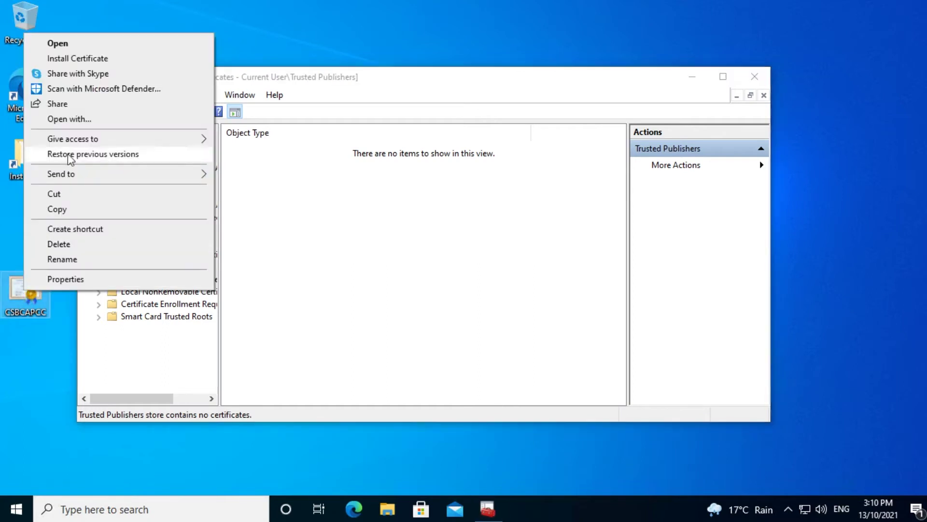
click(74, 58)
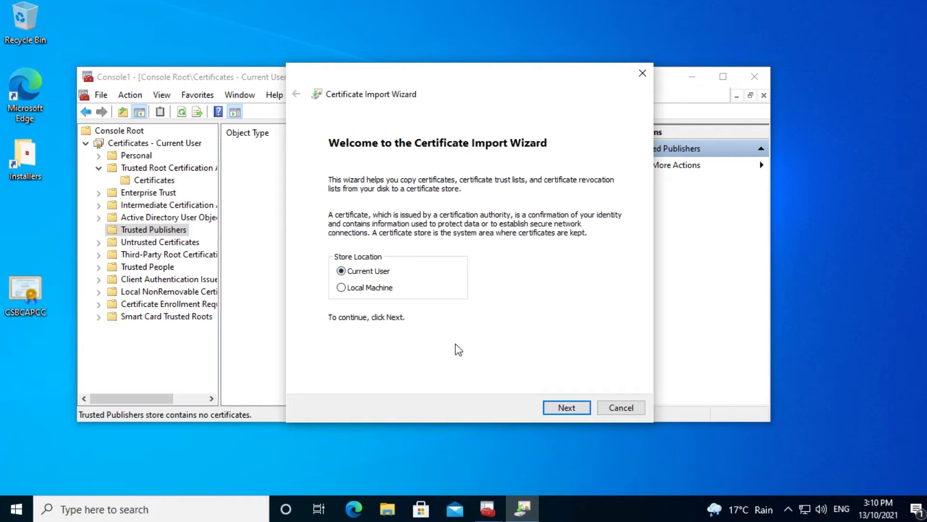
click(371, 288)
click(369, 273)
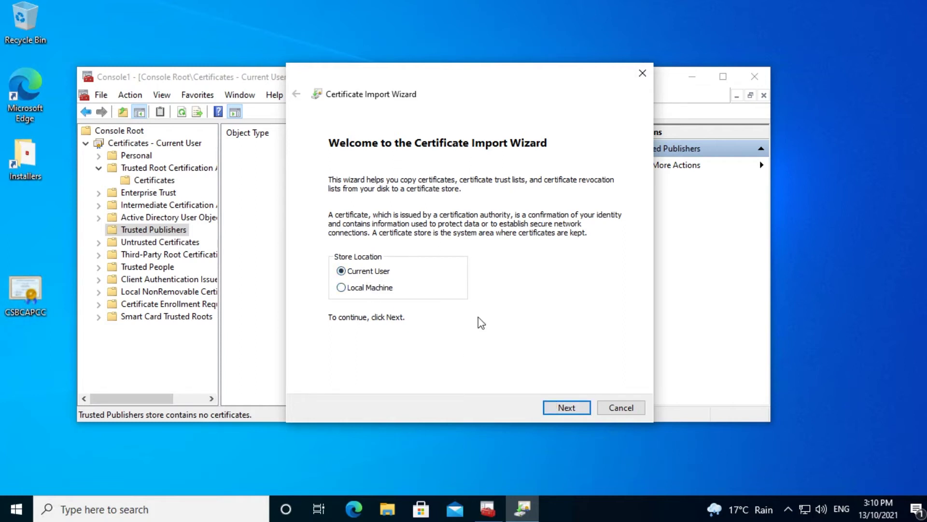
click(560, 408)
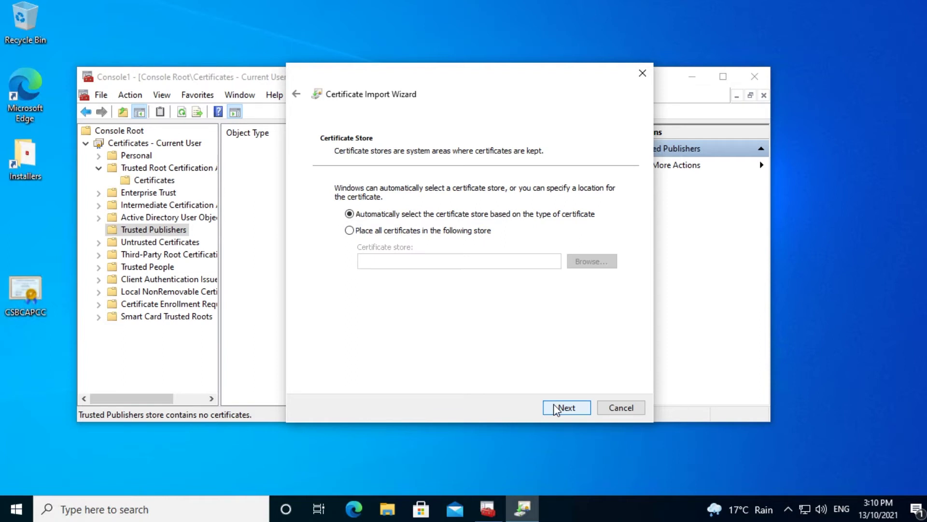
Import the CSBCAPCC certificate into the Trusted Root Certification Authorities store and accept its installation as a root certificate
click(458, 232)
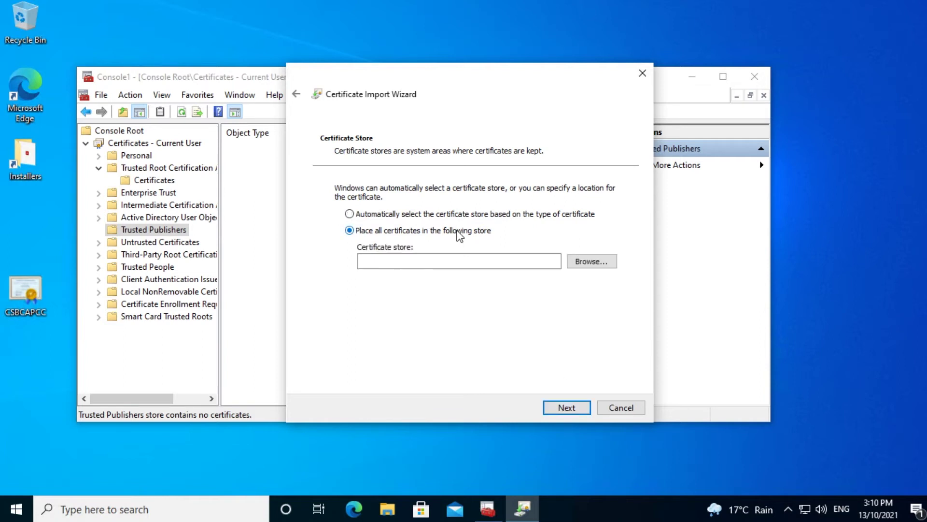
click(601, 267)
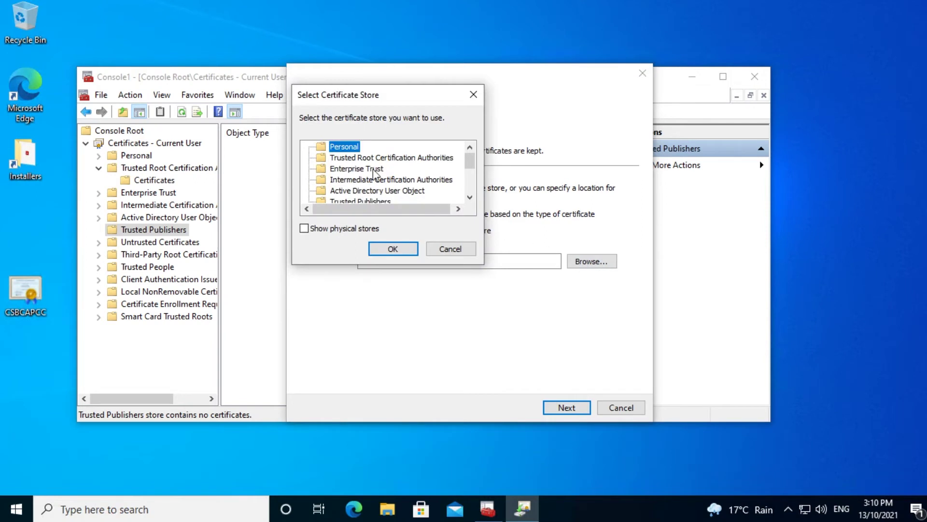
click(383, 158)
click(394, 251)
click(553, 409)
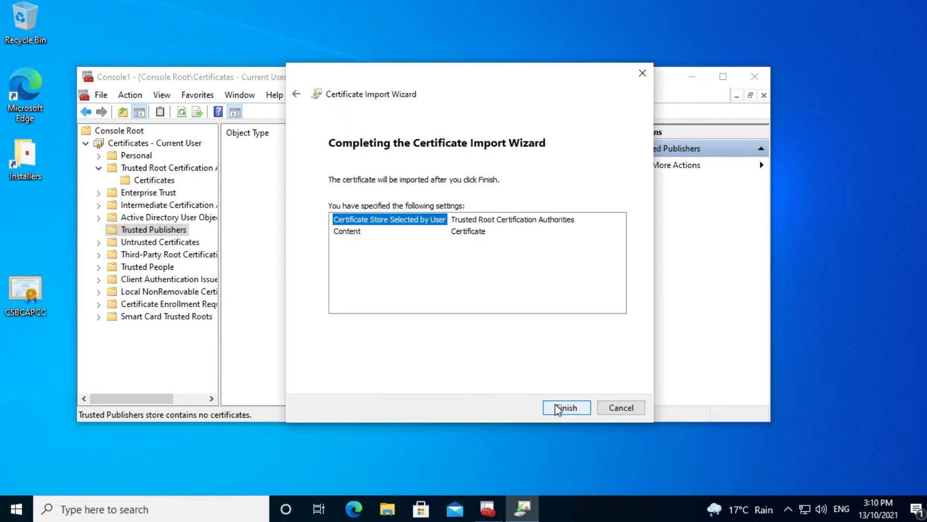
click(559, 408)
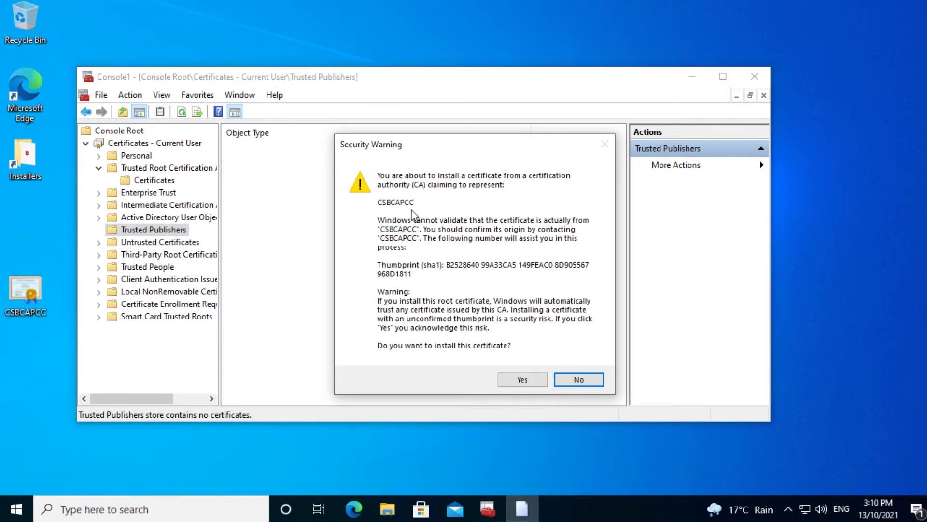
click(519, 384)
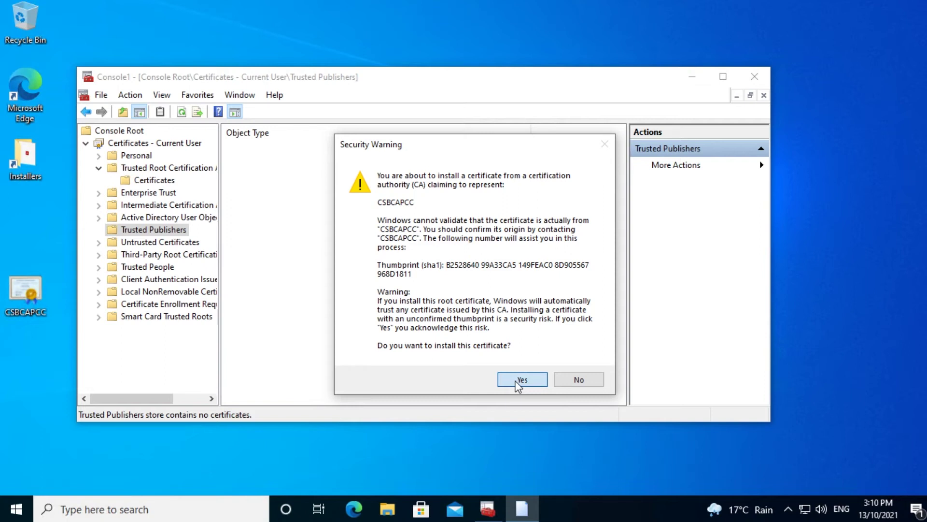
click(518, 382)
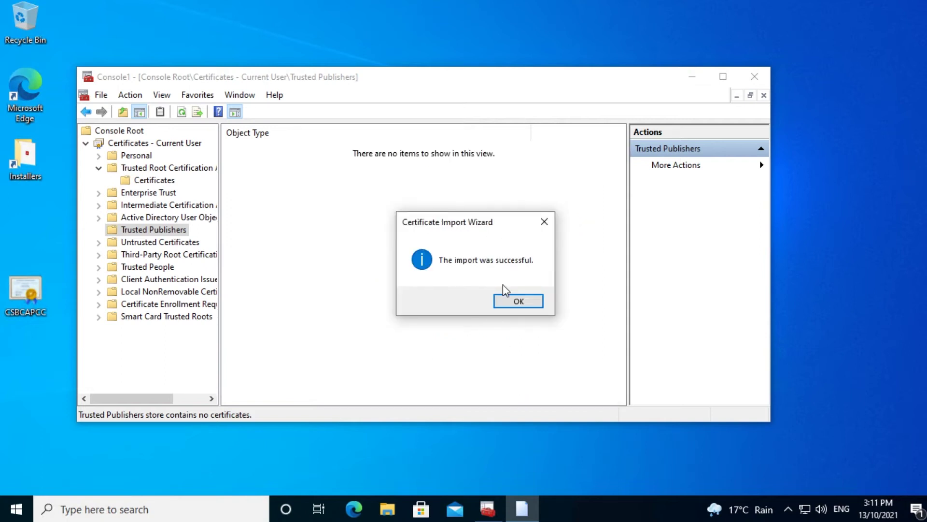
click(519, 309)
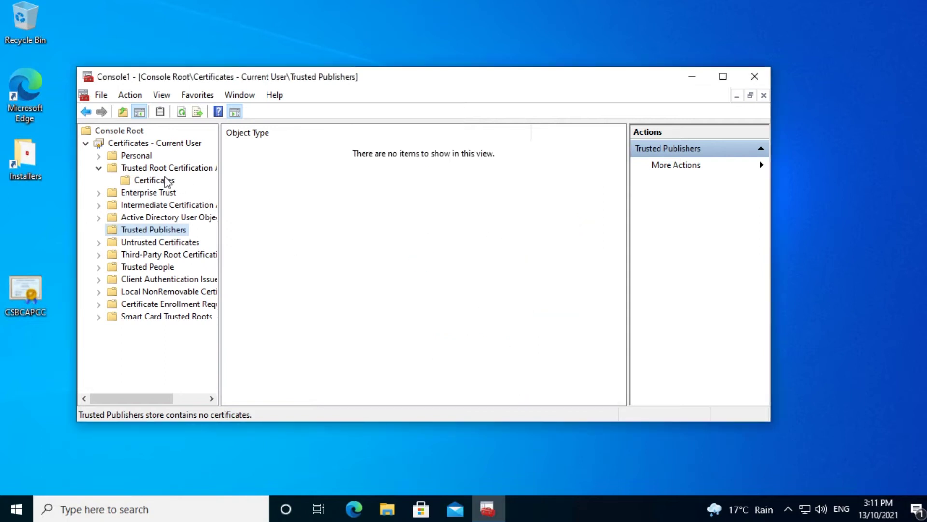
Check the current user's Trusted Root Certification Authorities certificates for CSBCAPCC, and view the Trusted Publishers store
click(164, 180)
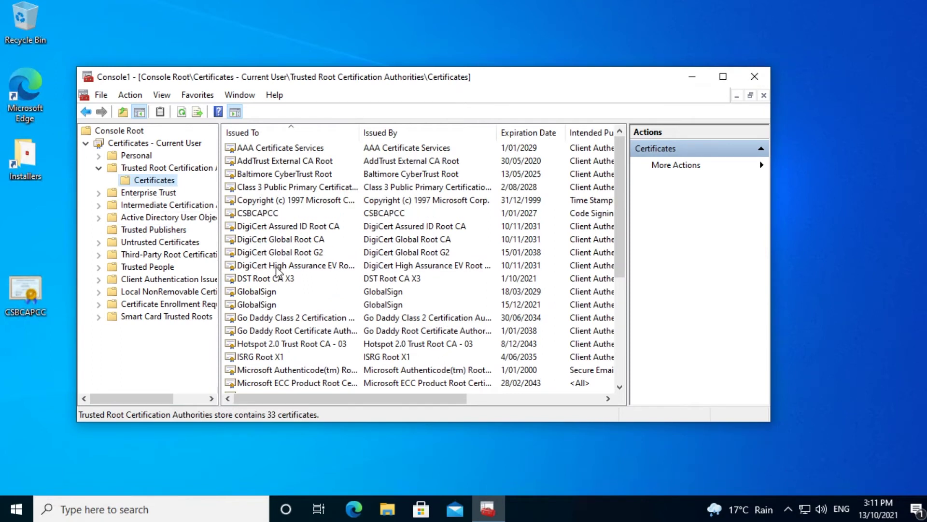
click(286, 214)
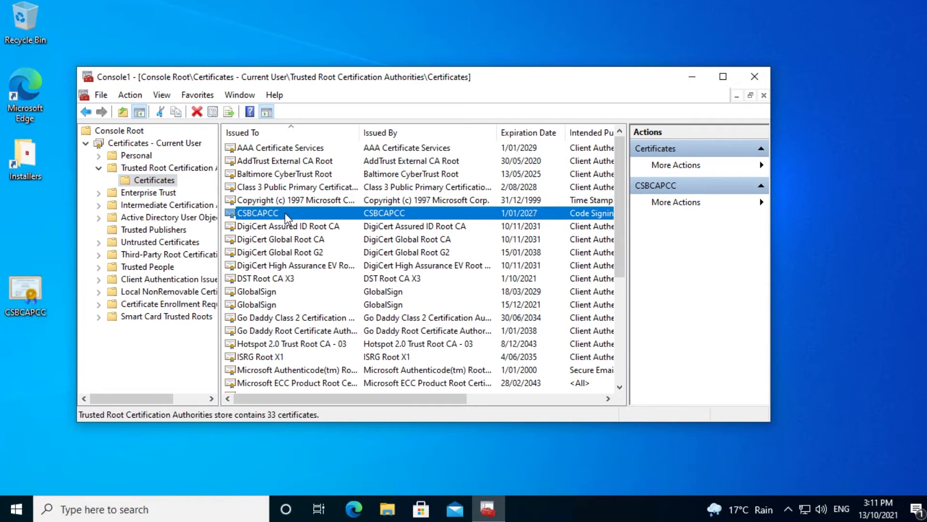
click(162, 231)
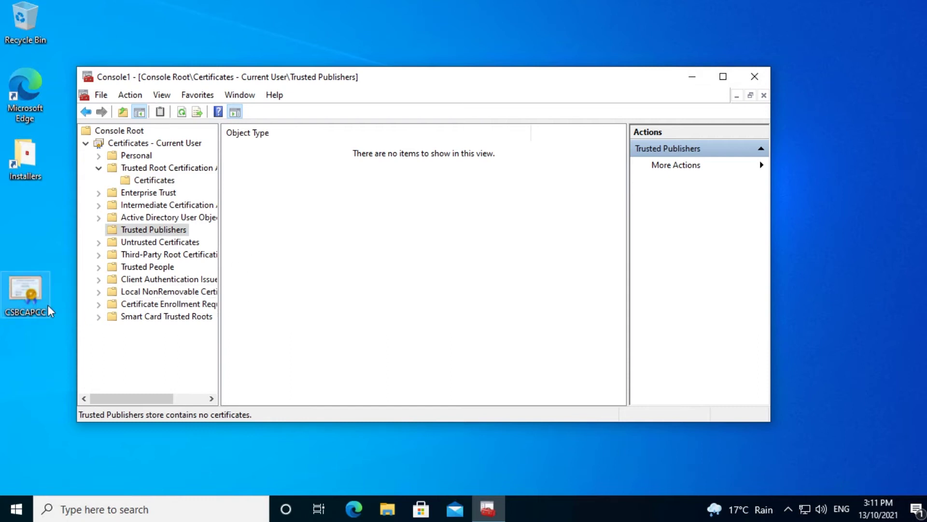
Install the CSBCAPCC certificate from the desktop into the current user's Trusted Publishers store
right_click(32, 295)
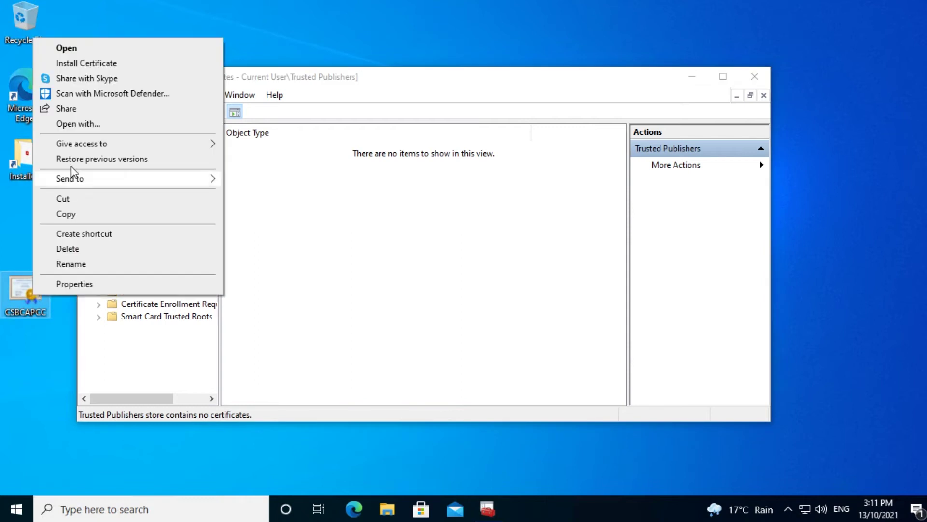
click(78, 64)
click(563, 408)
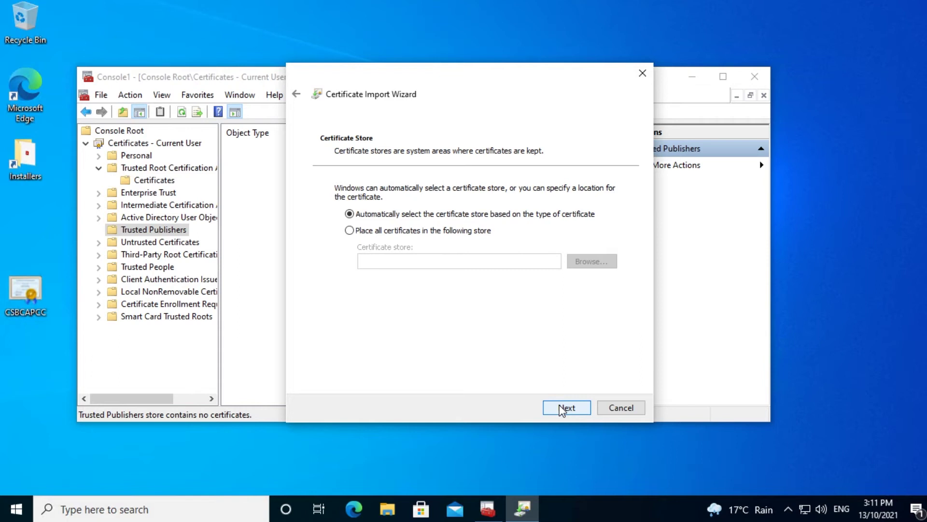
click(466, 231)
click(582, 263)
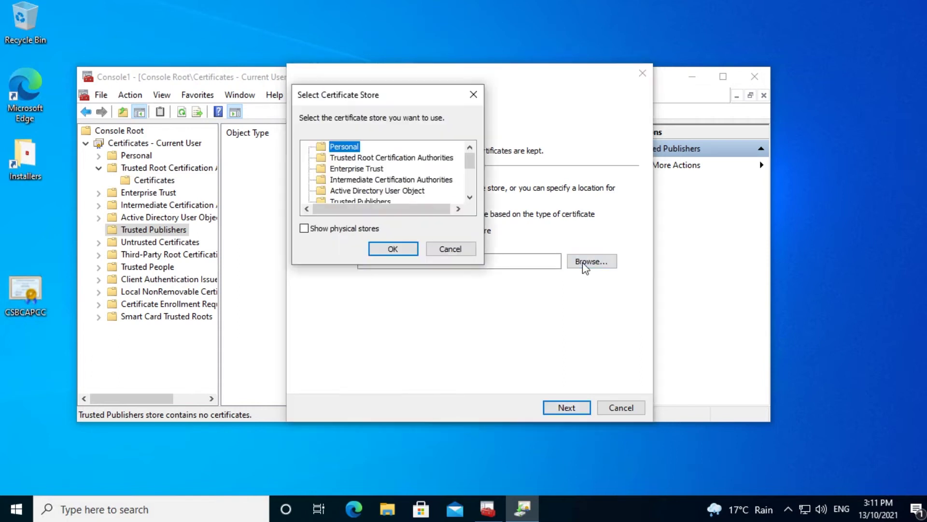
click(469, 197)
click(375, 191)
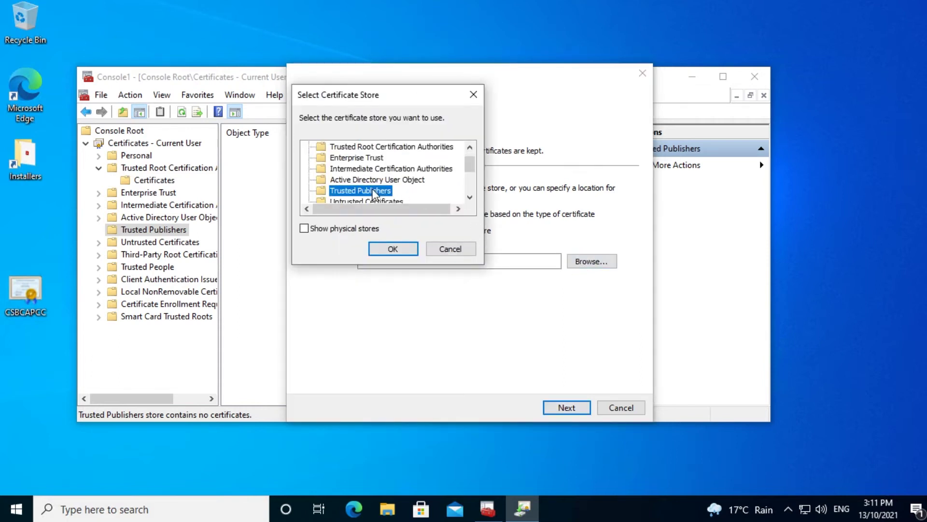
click(395, 252)
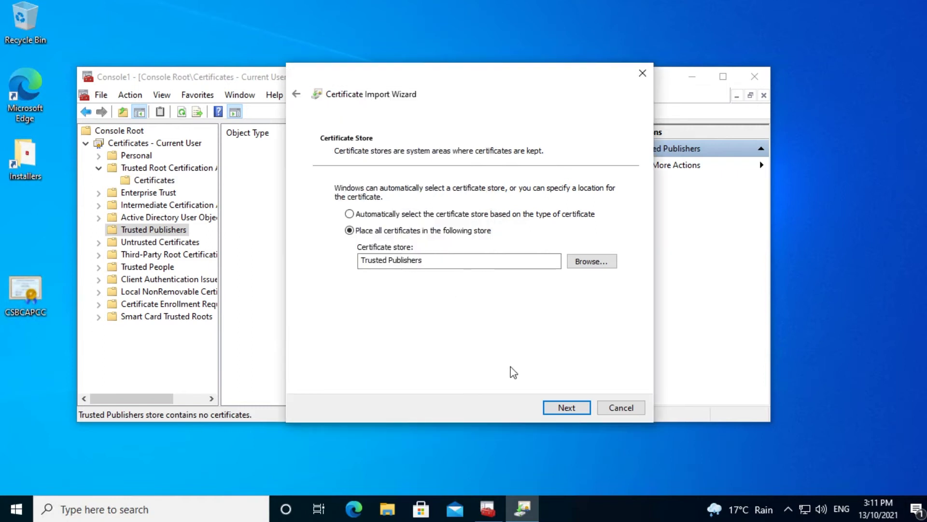
click(560, 410)
click(563, 410)
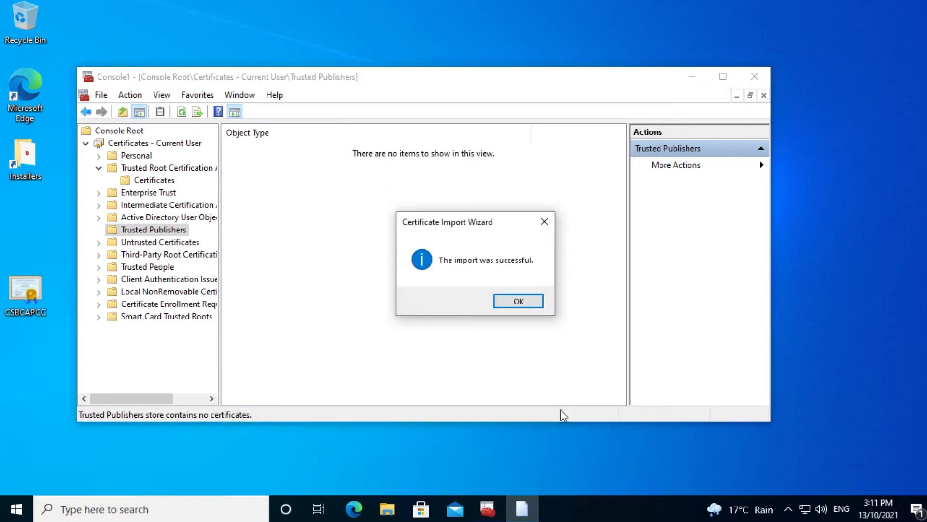
click(516, 302)
Refresh the Trusted Publishers store, view its certificates, and minimize the console
right_click(322, 232)
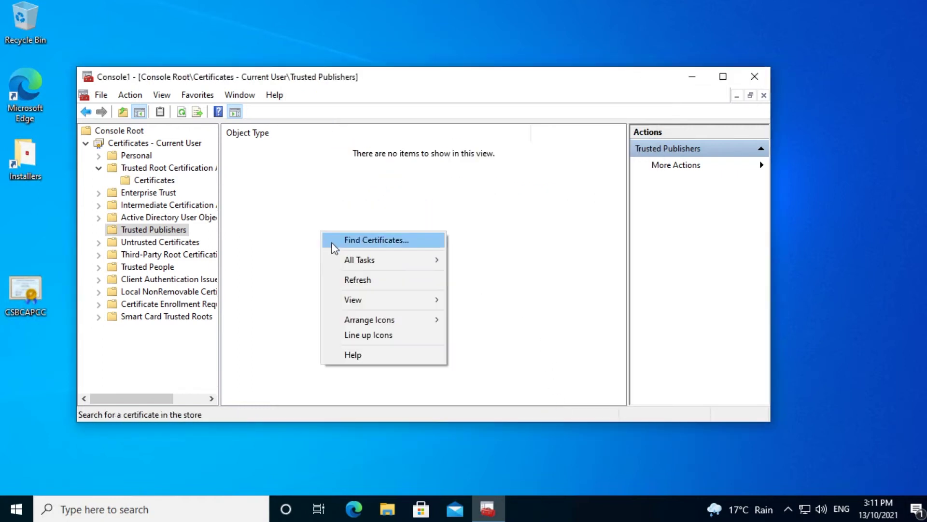
click(350, 280)
double_click(271, 149)
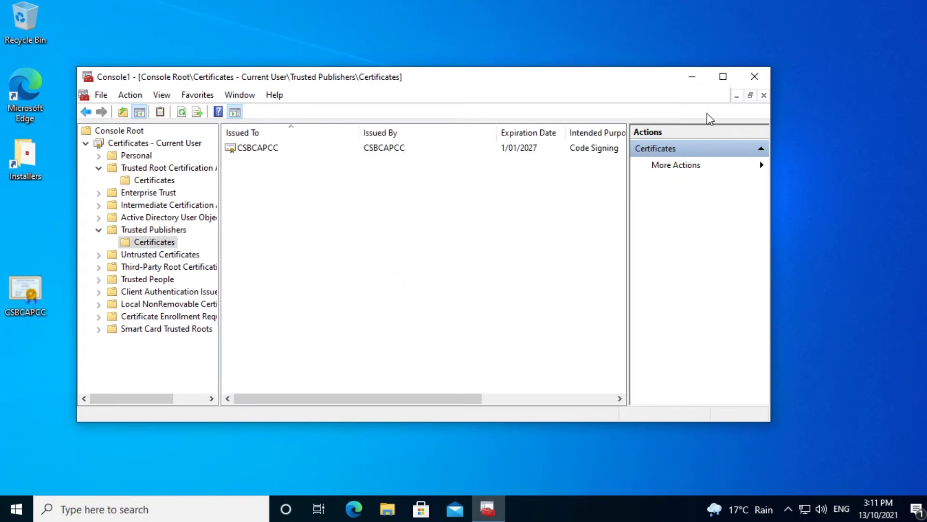
click(692, 80)
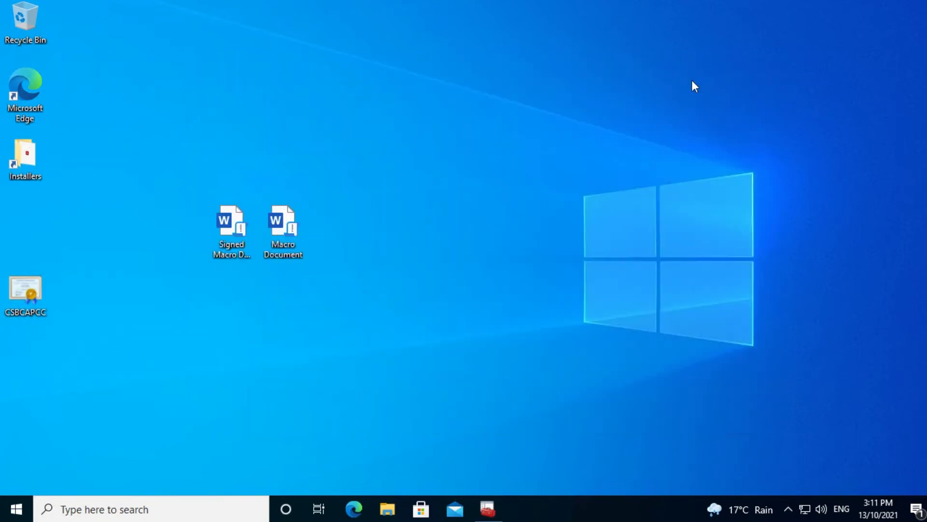
Open Signed Macro Document from the desktop in Word and review the Trust Center's macro settings and trusted publishers
double_click(231, 225)
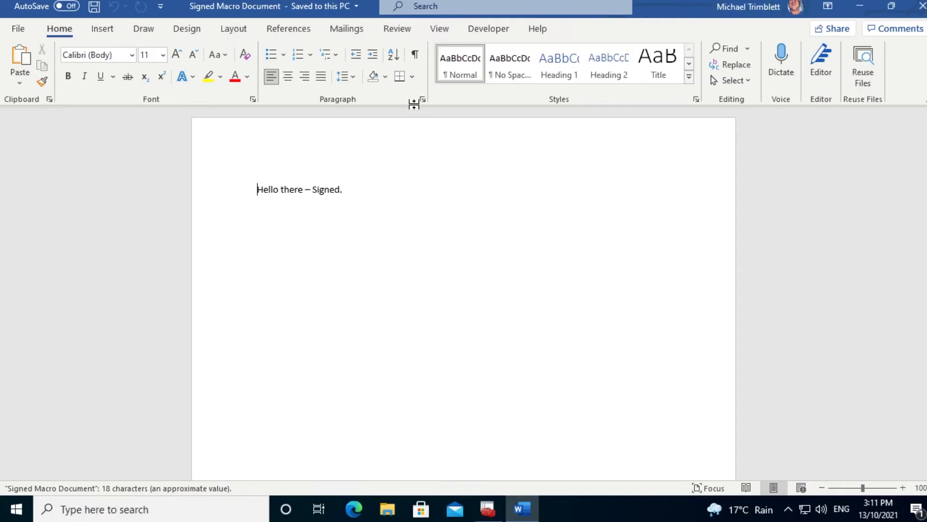
click(476, 30)
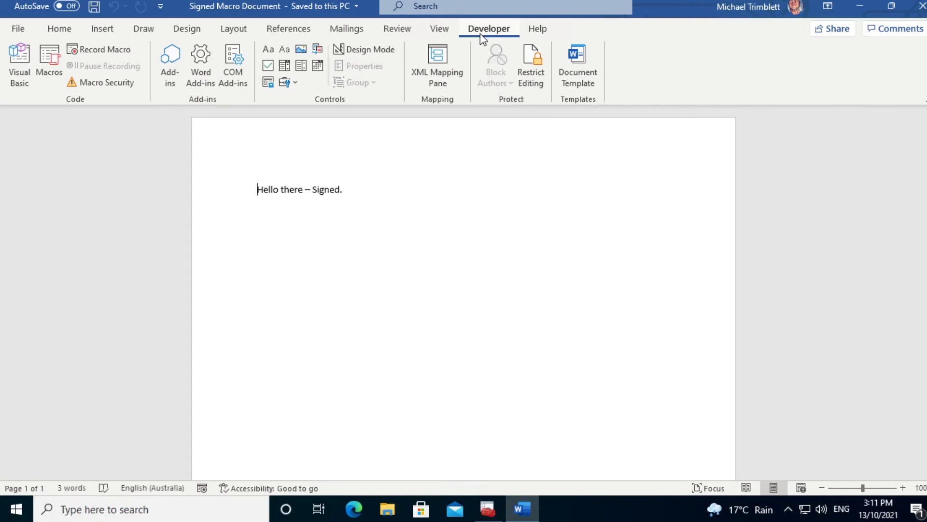
click(121, 88)
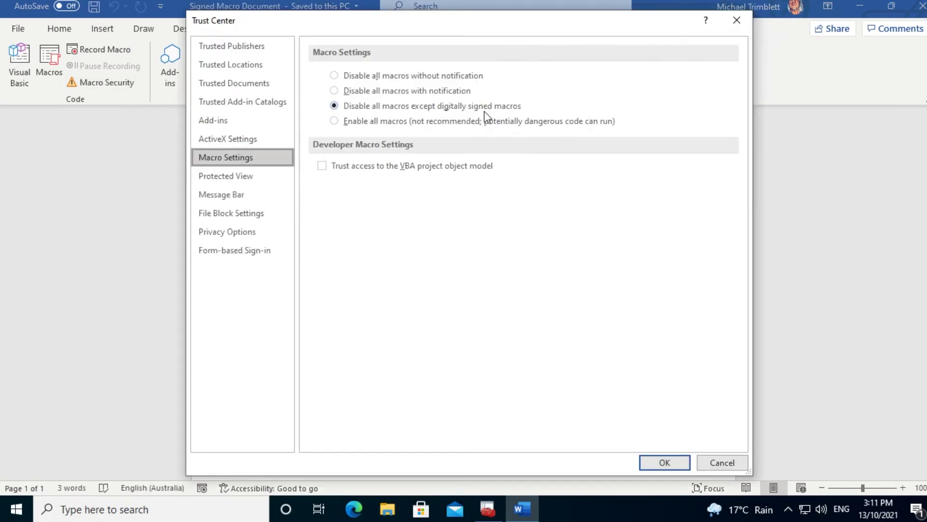
click(662, 463)
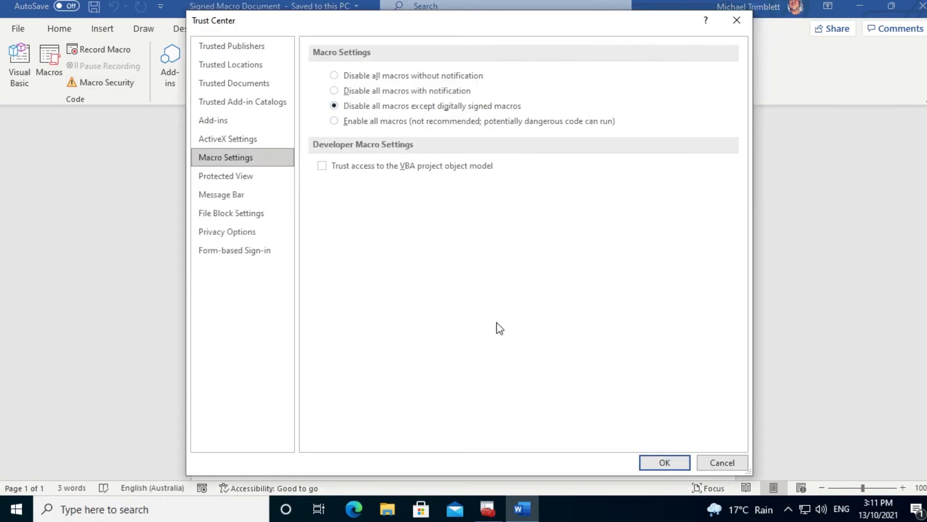
click(264, 48)
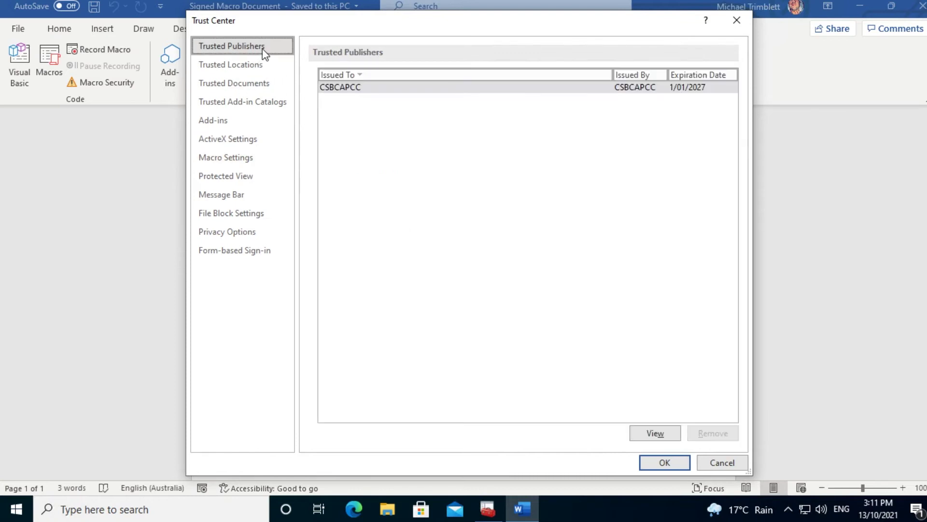
click(368, 89)
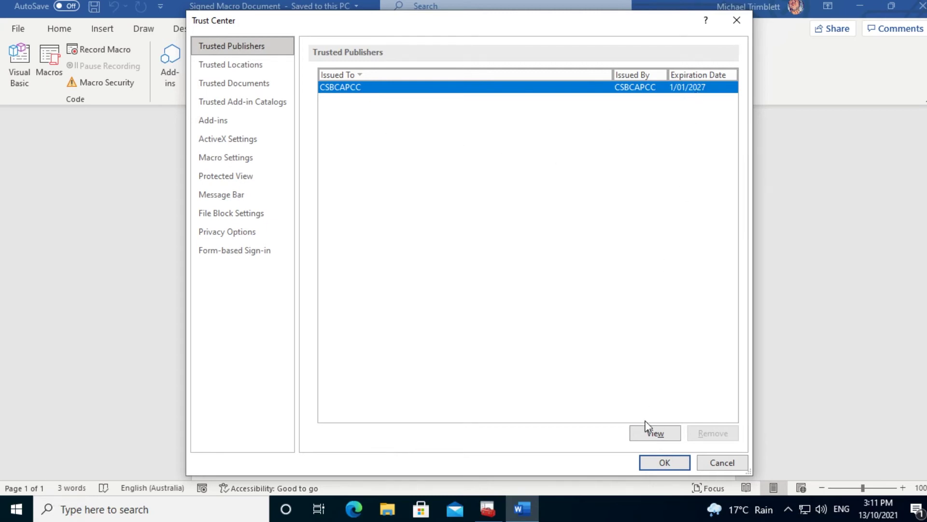
click(670, 462)
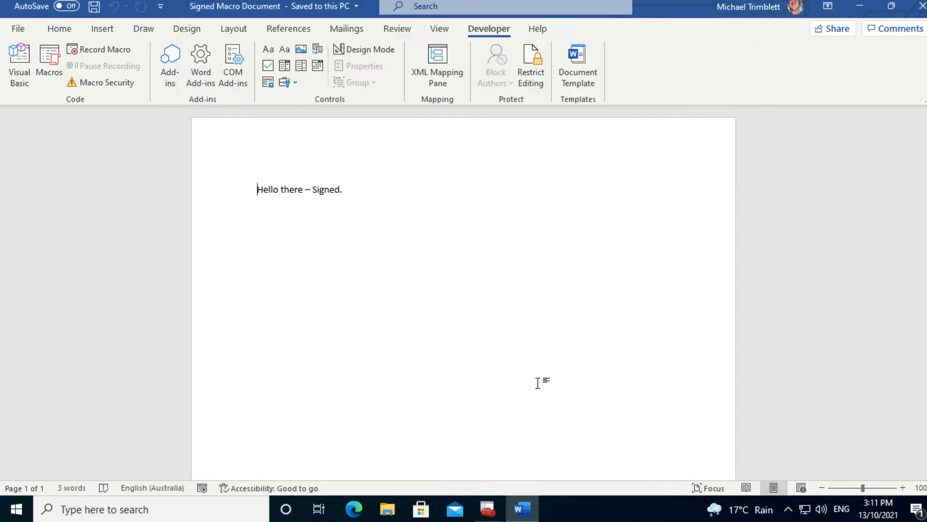
Run the Say_Hello macro in Signed Macro Document, dismiss its message, and close the document
click(56, 65)
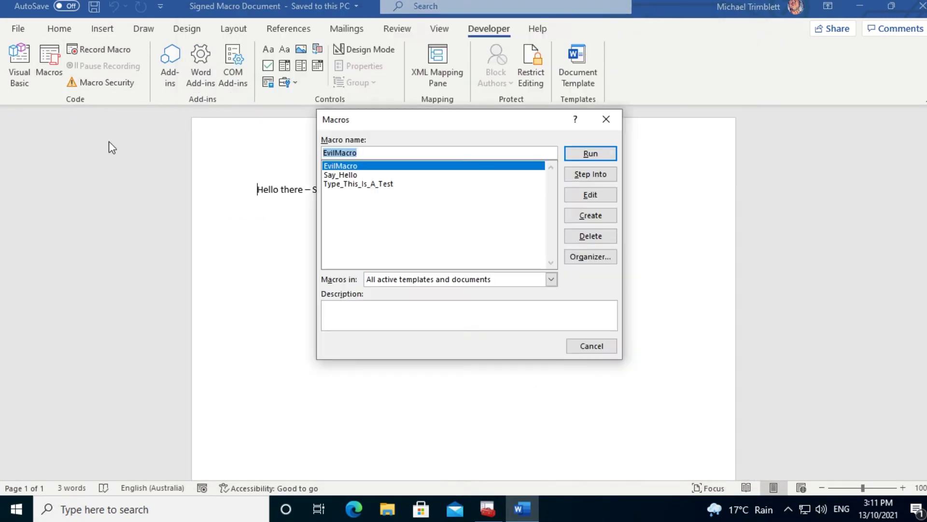
click(344, 176)
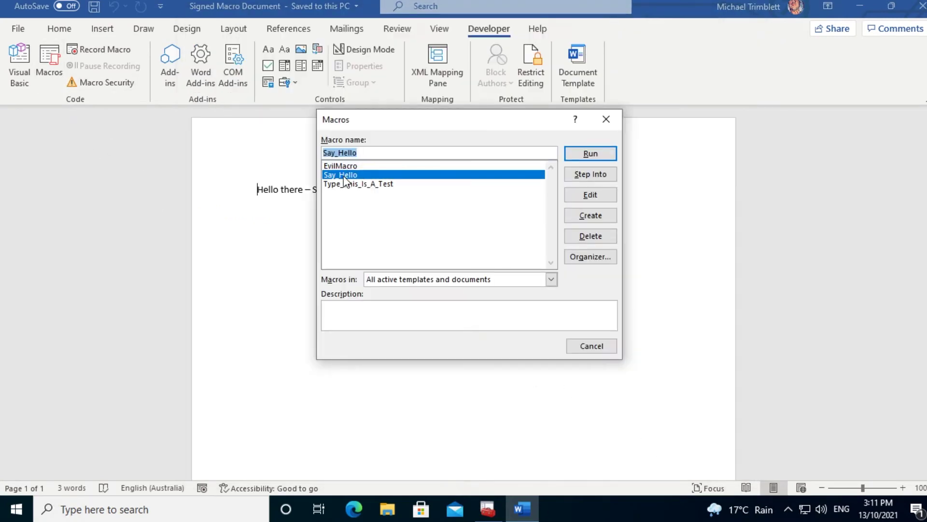
click(582, 158)
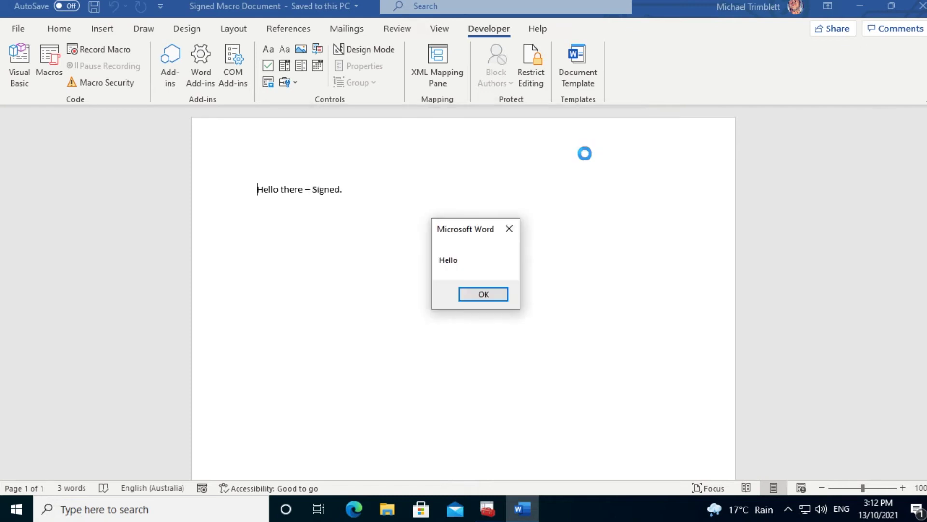
click(482, 294)
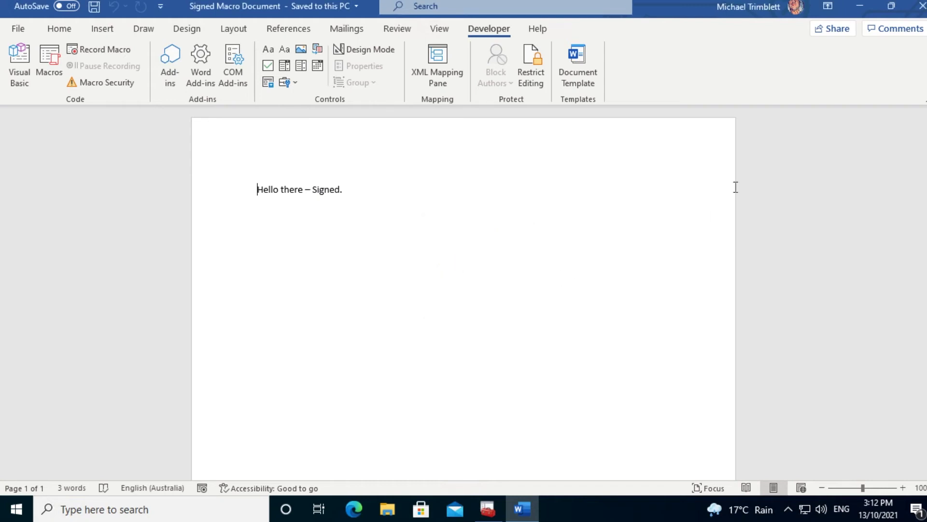
click(920, 7)
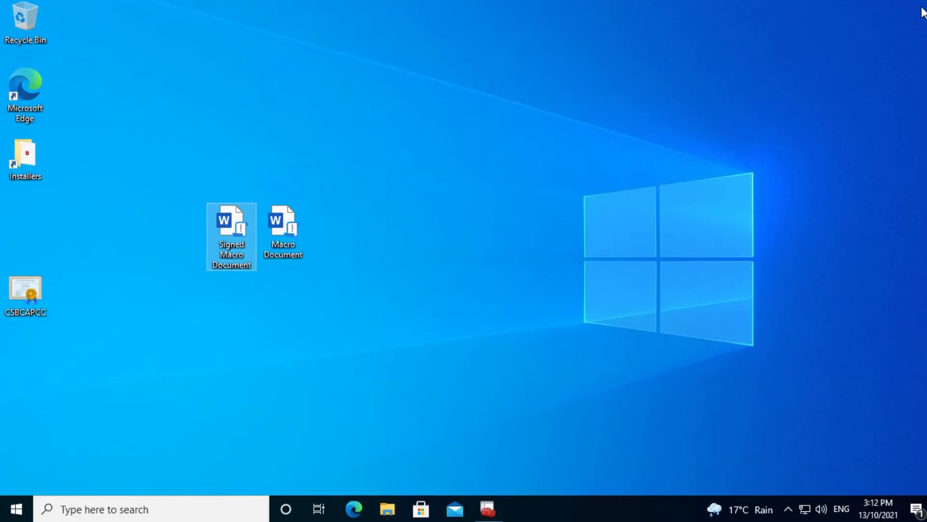
Switch back to the Microsoft Management Console and permanently delete the CSBCAPCC certificate from the Trusted Publishers store
click(488, 509)
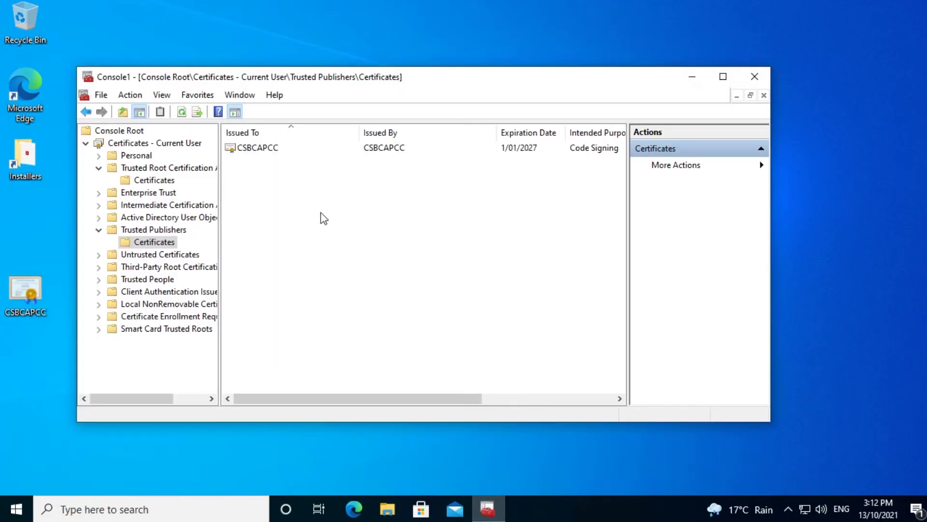
right_click(271, 147)
click(315, 225)
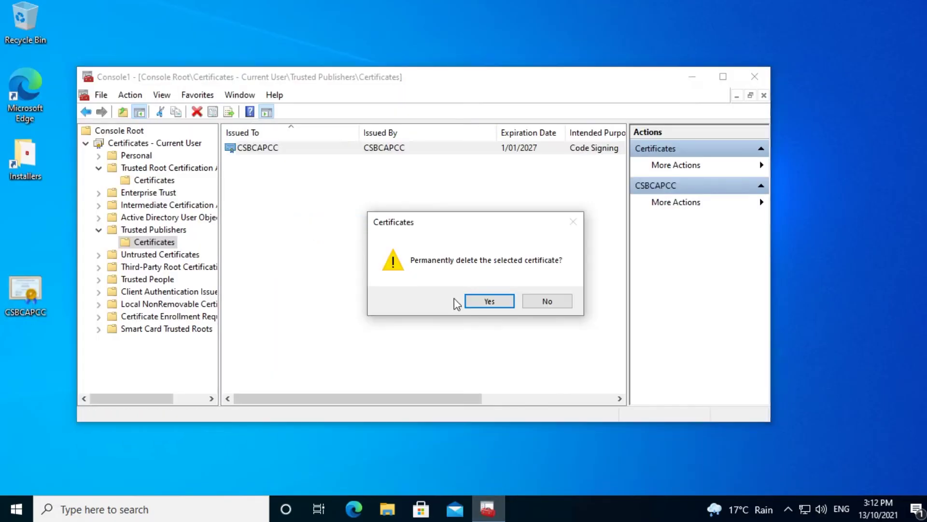
click(482, 301)
Delete the CSBCAPCC certificate from the Trusted Root Certification Authorities store and minimize the console
click(162, 181)
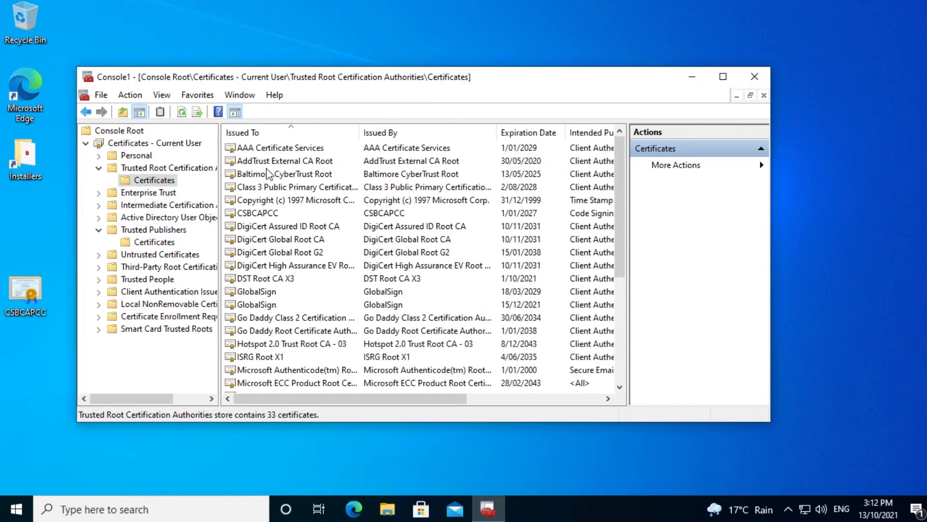
right_click(245, 215)
click(279, 295)
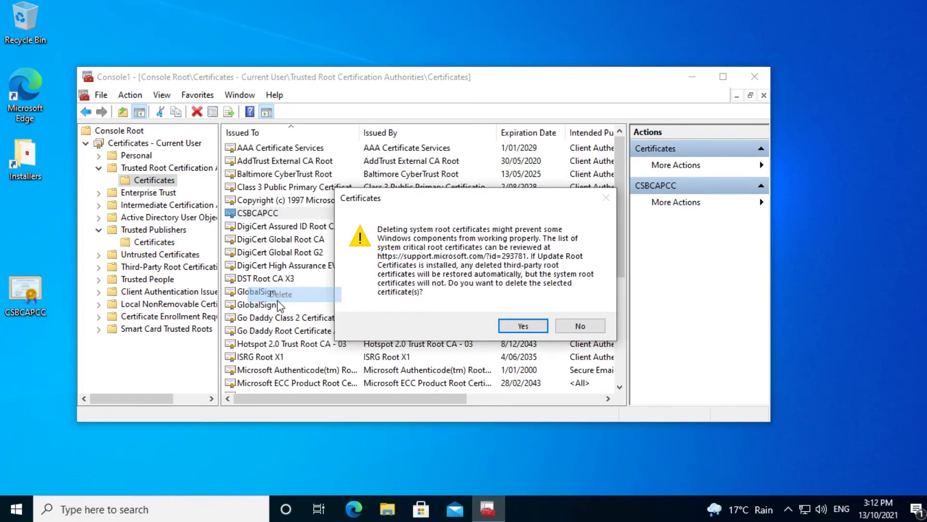
click(525, 325)
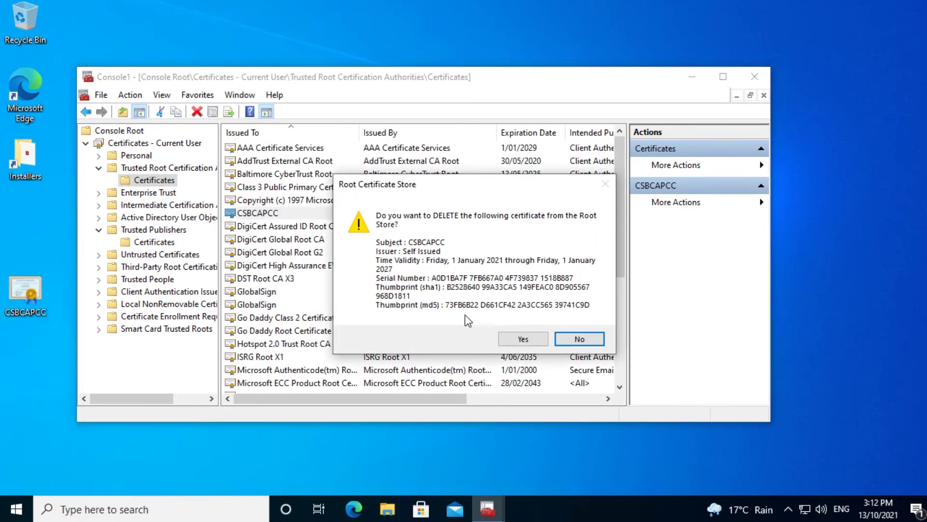
click(523, 338)
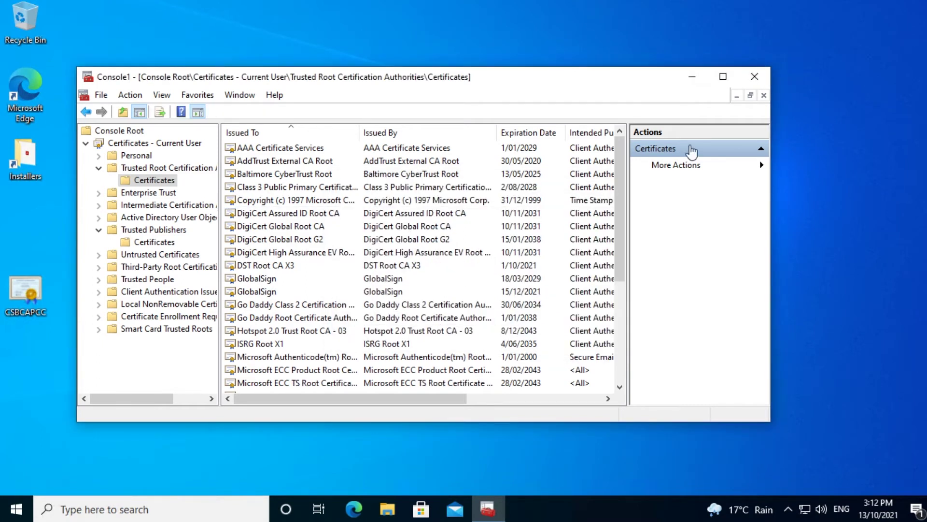
click(692, 76)
Open Signed Macro Document from the desktop in Word and recheck the Trust Center's trusted publishers and macro settings
double_click(228, 242)
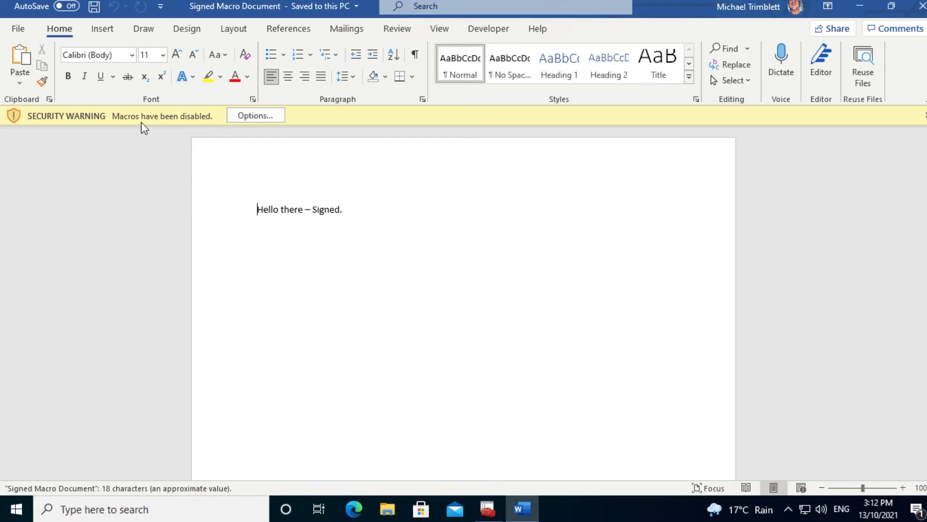
click(481, 34)
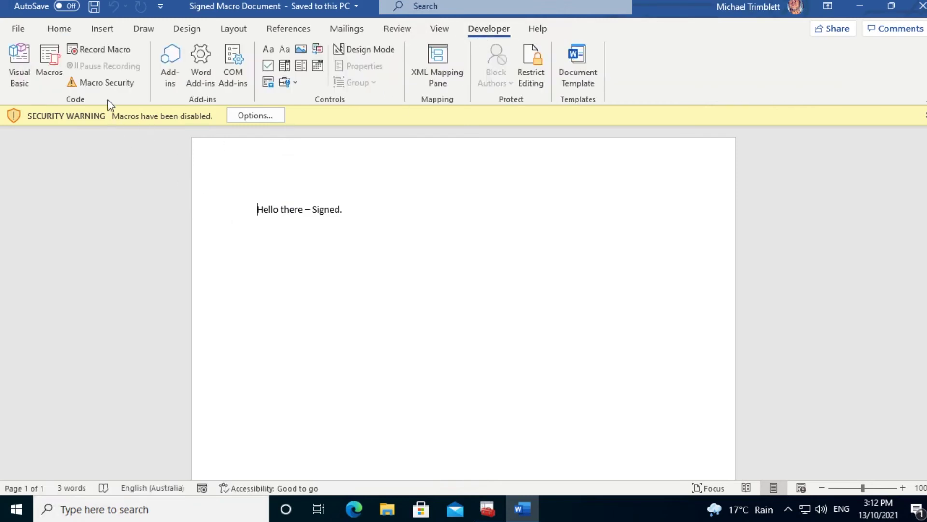
click(103, 82)
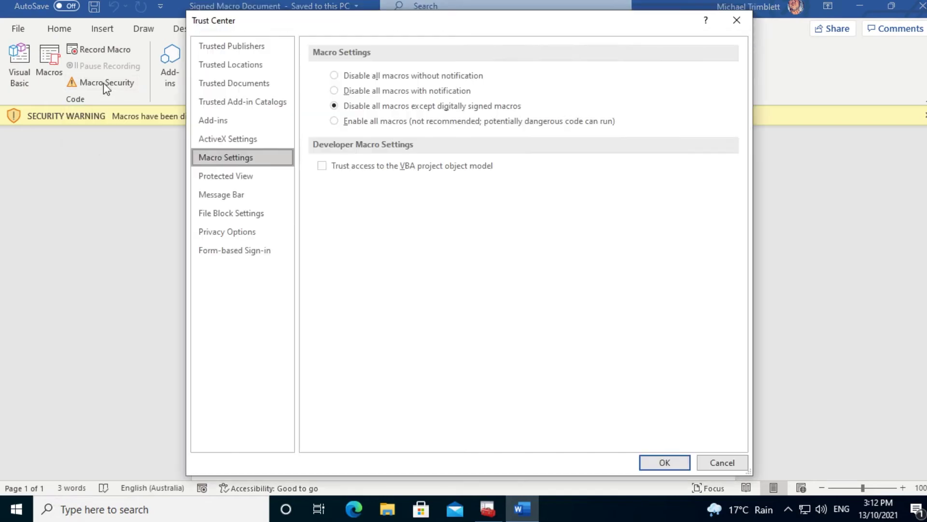
click(231, 46)
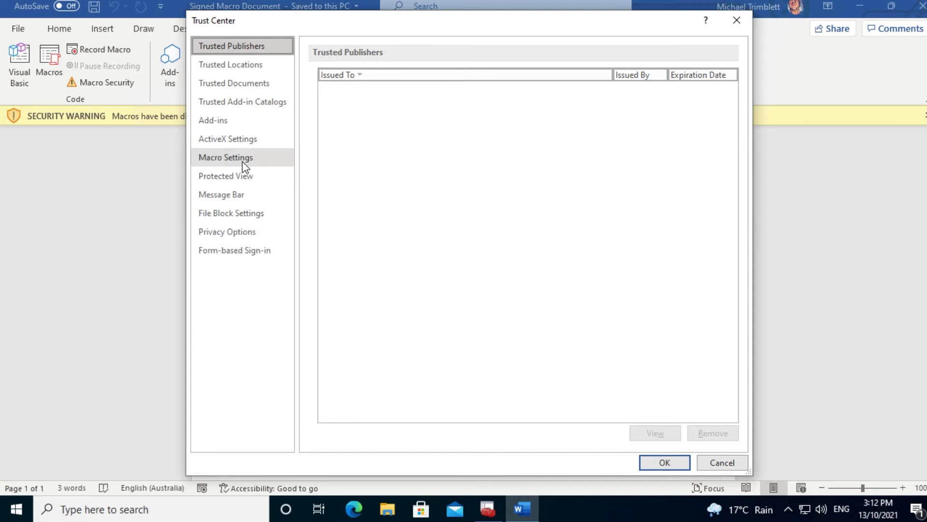
click(268, 166)
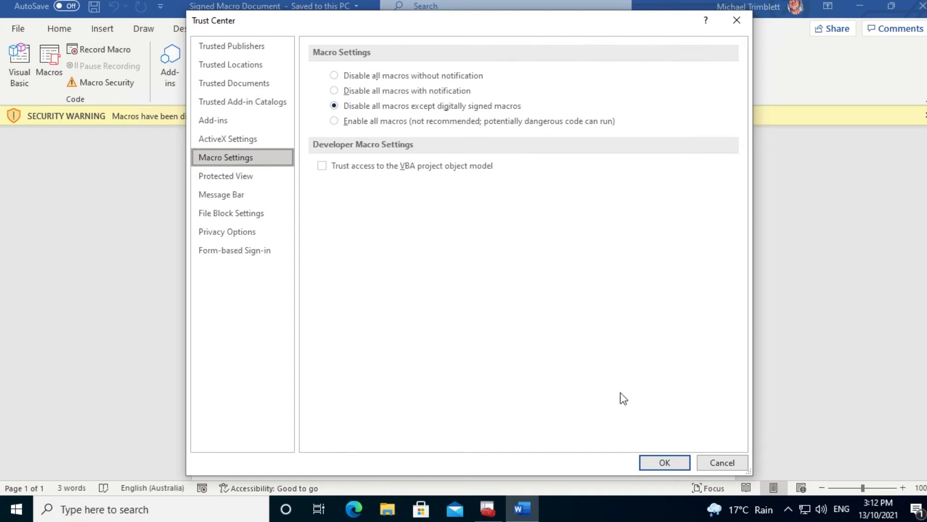
click(646, 462)
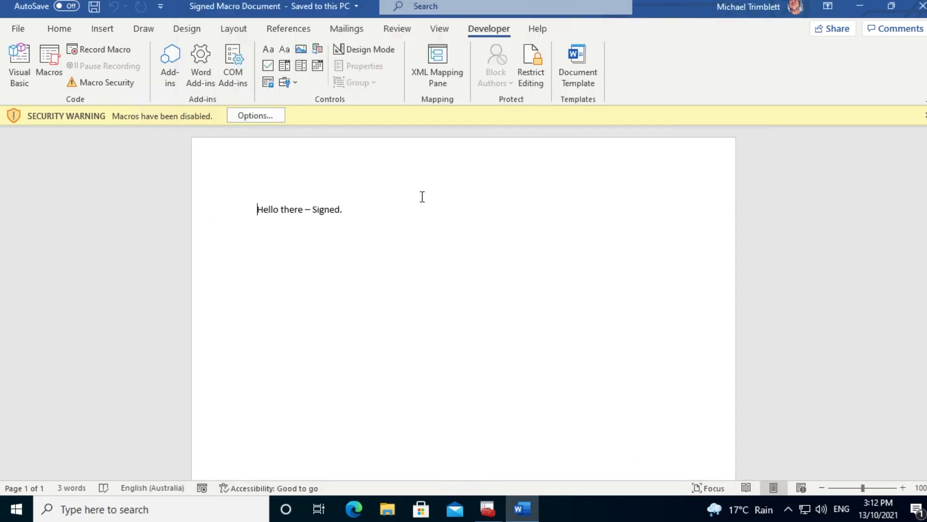
Try to run the Say_Hello macro, dismiss its message, and review the signature information in the macro security options
click(47, 68)
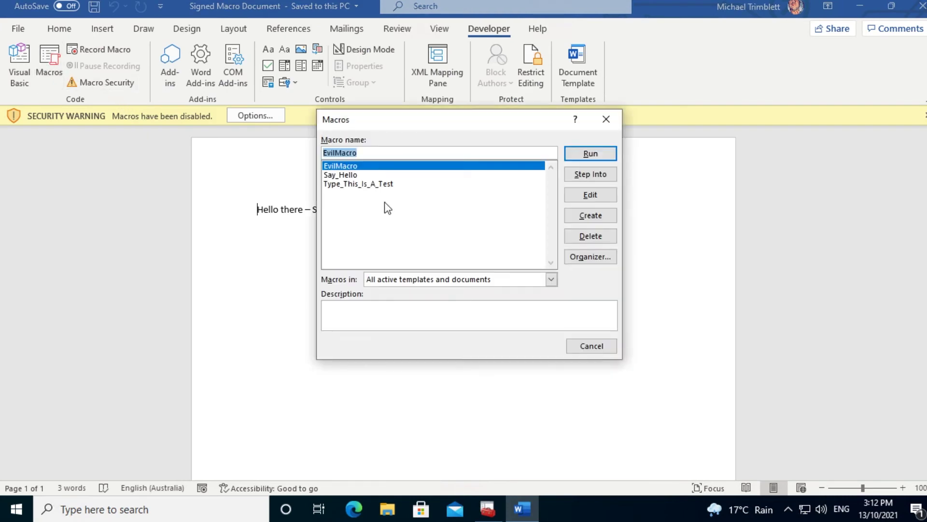
click(366, 175)
click(579, 156)
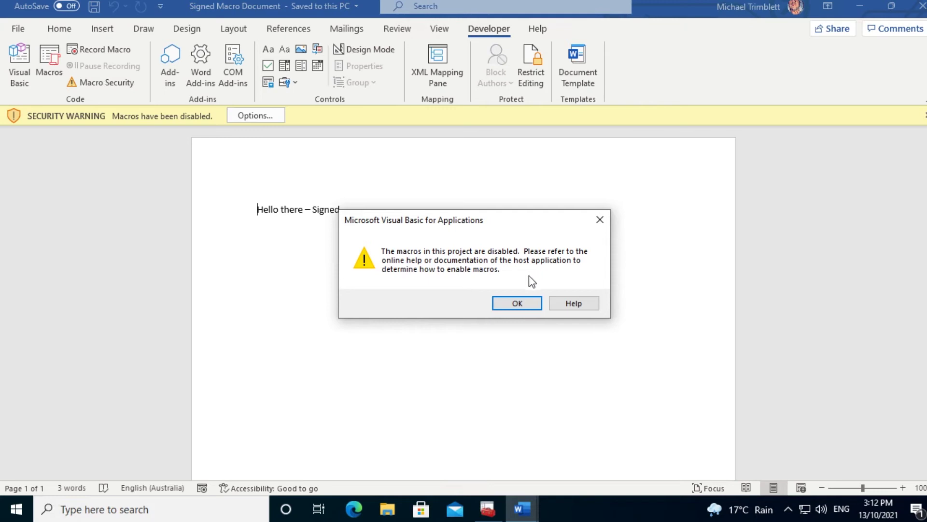
click(508, 309)
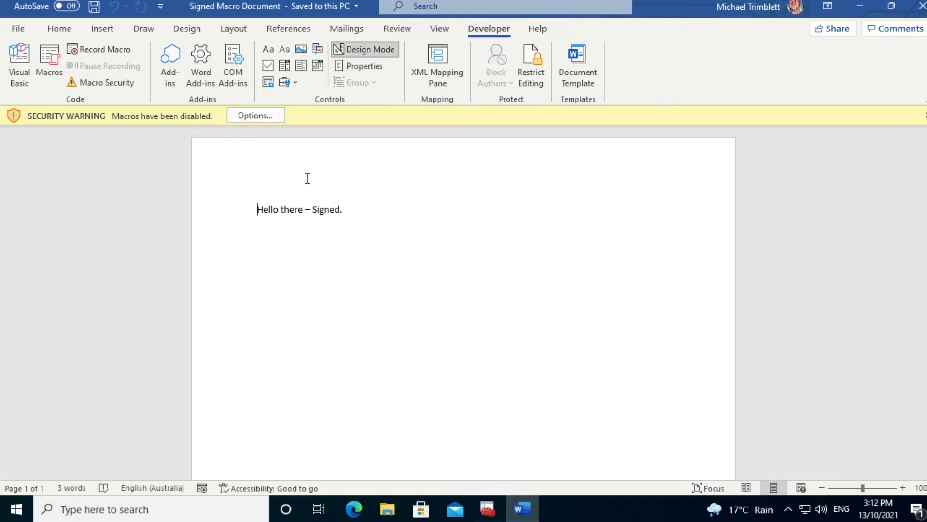
click(266, 117)
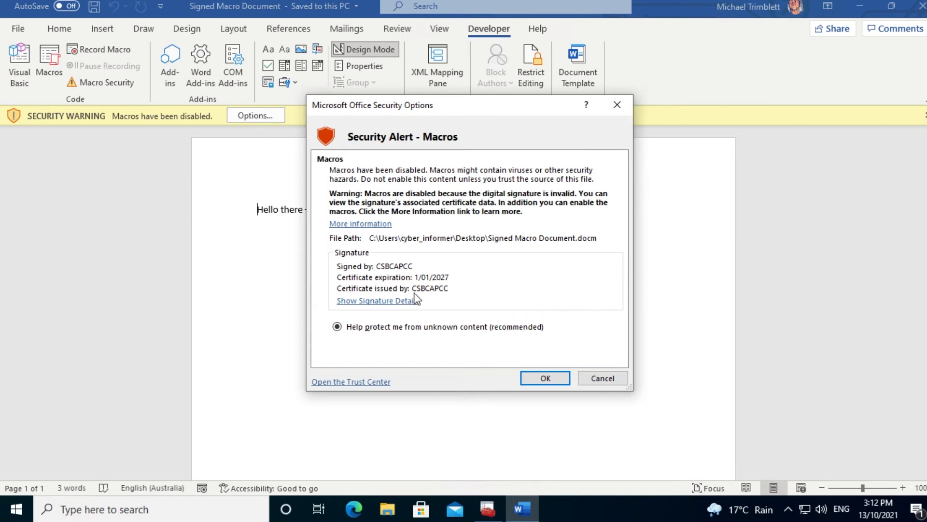
click(537, 375)
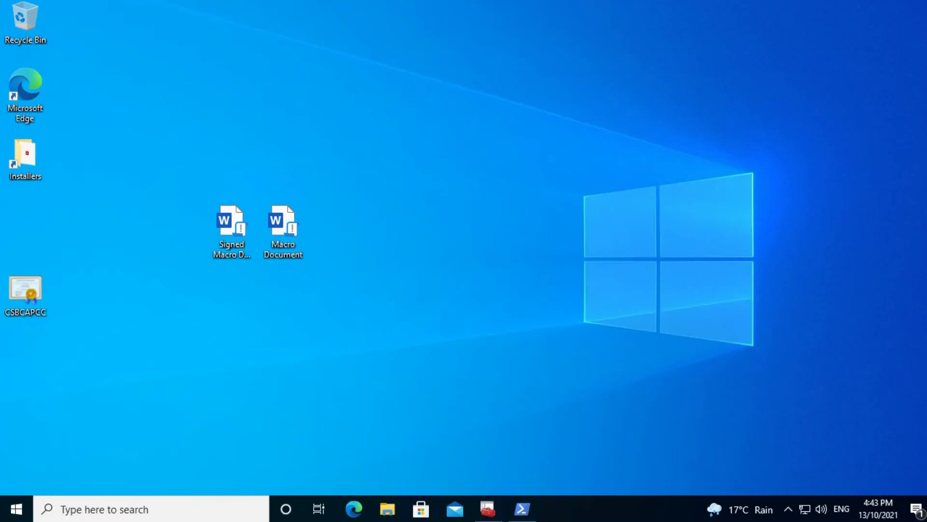
Open File Explorer and browse to C:\Program Files\Microsoft Office\root\Office16
click(388, 508)
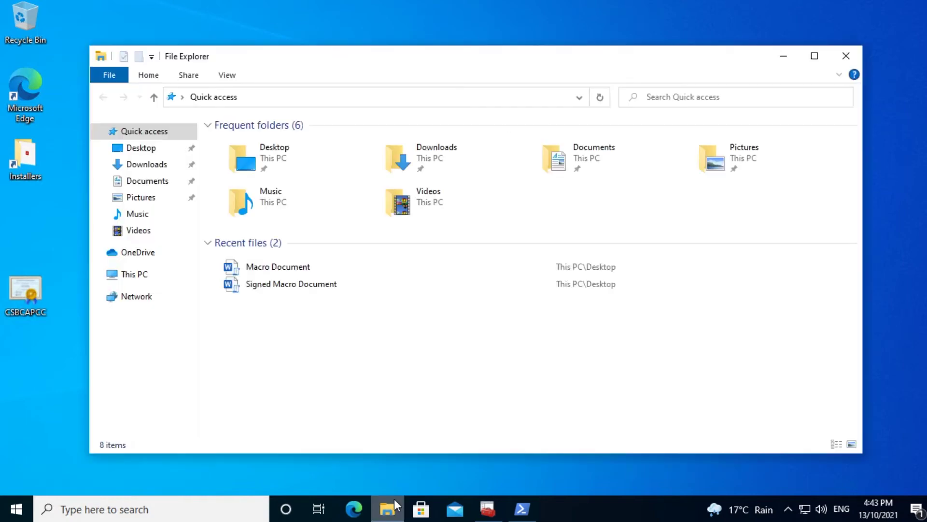
click(126, 274)
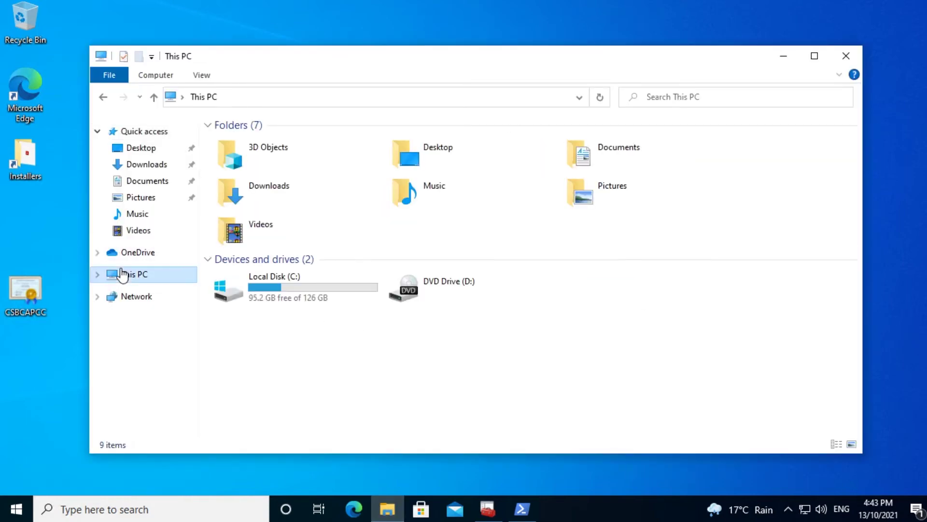
double_click(266, 280)
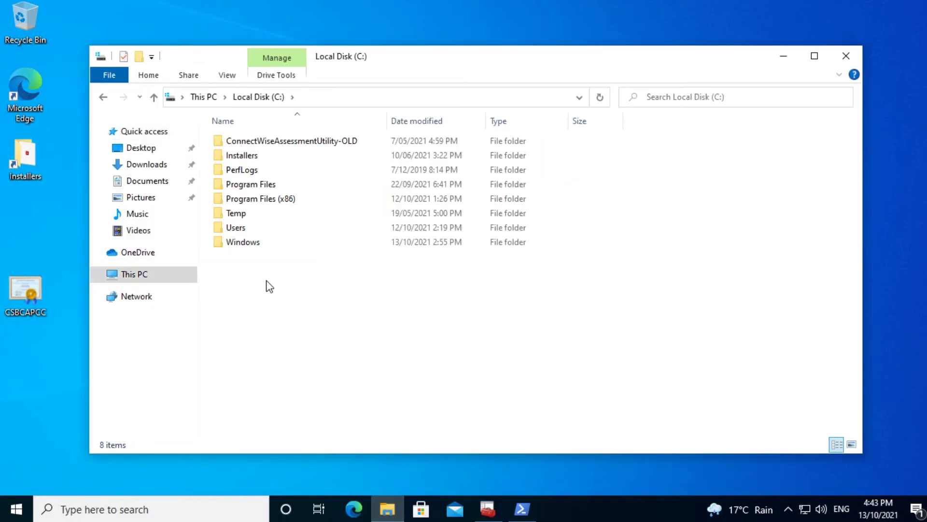
double_click(265, 186)
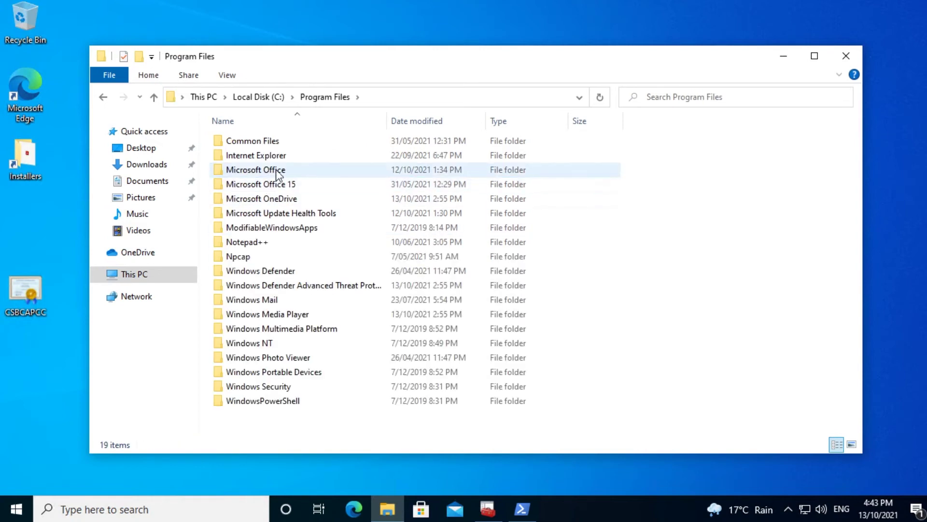
double_click(278, 170)
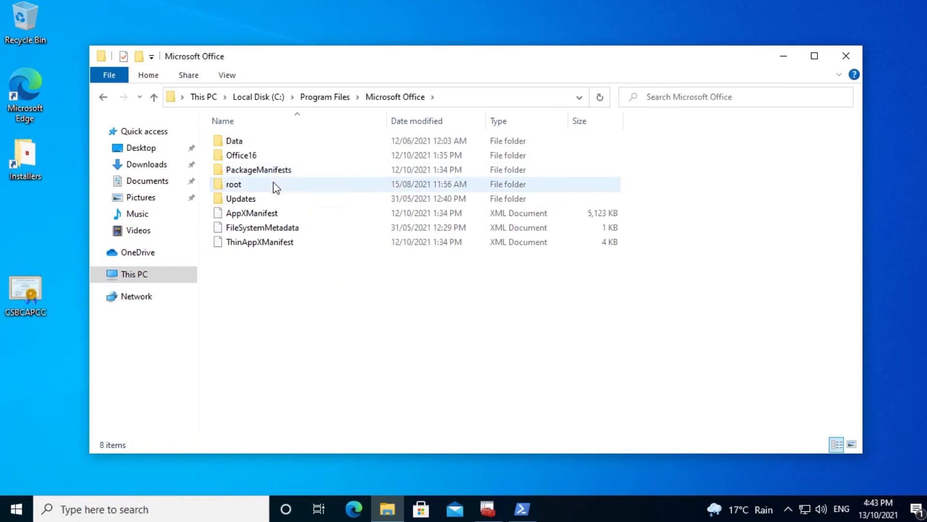
double_click(276, 187)
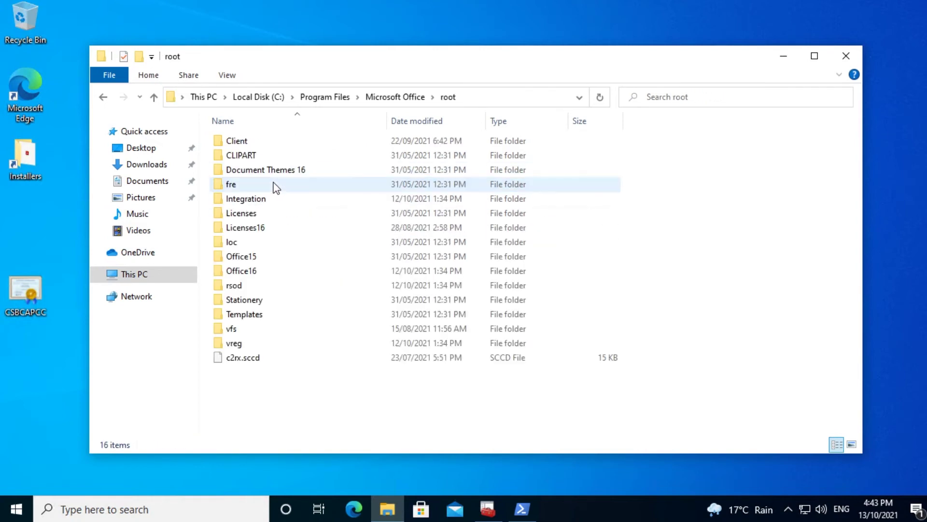
double_click(251, 271)
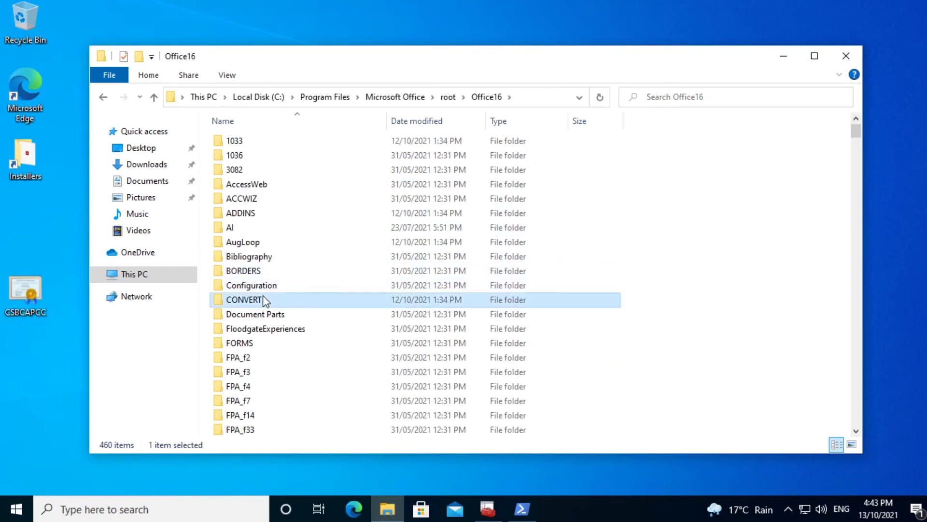
Launch SELFCERT from the Office16 folder and create a self-signed digital certificate named Cyber Informer
text(self)
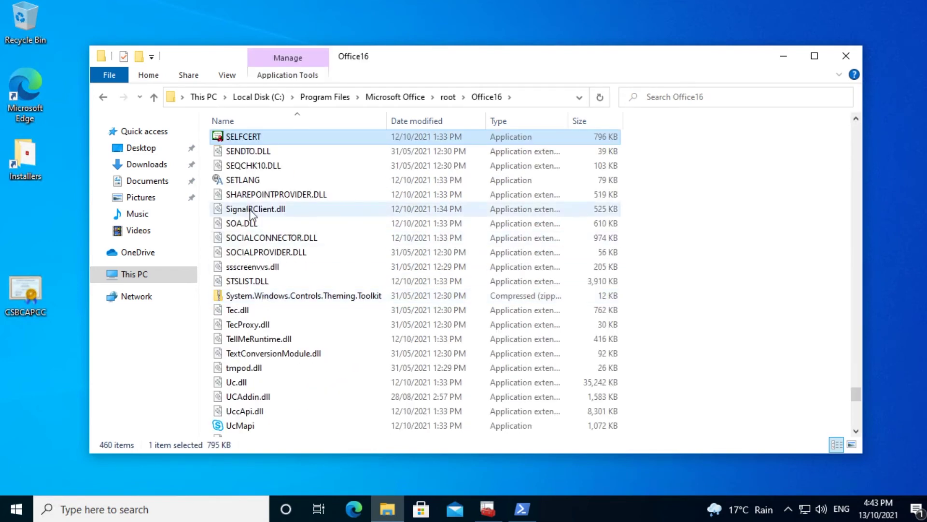
double_click(225, 140)
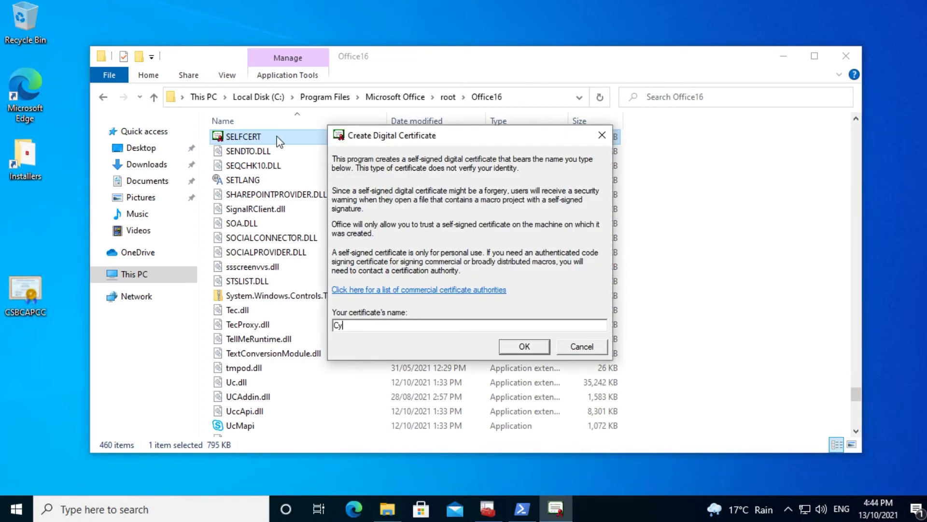
text(Cyber Informer)
key(Return)
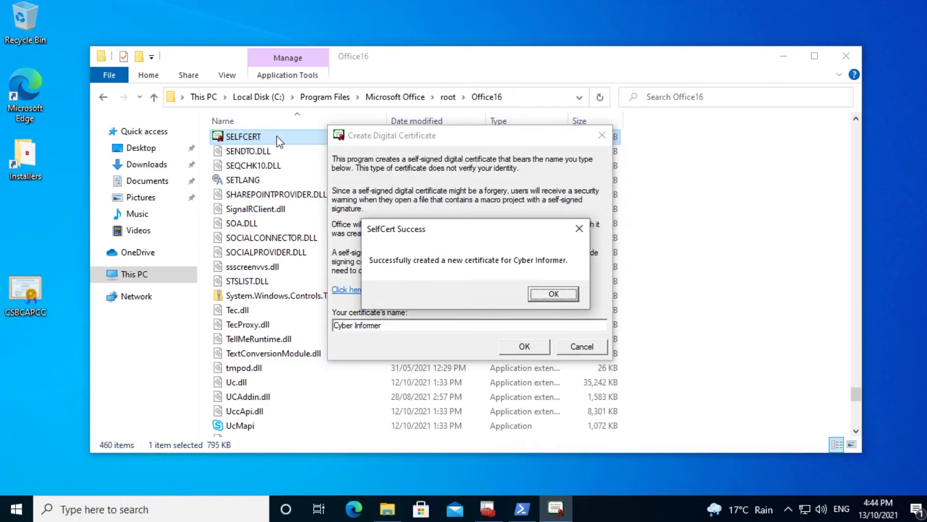
click(553, 293)
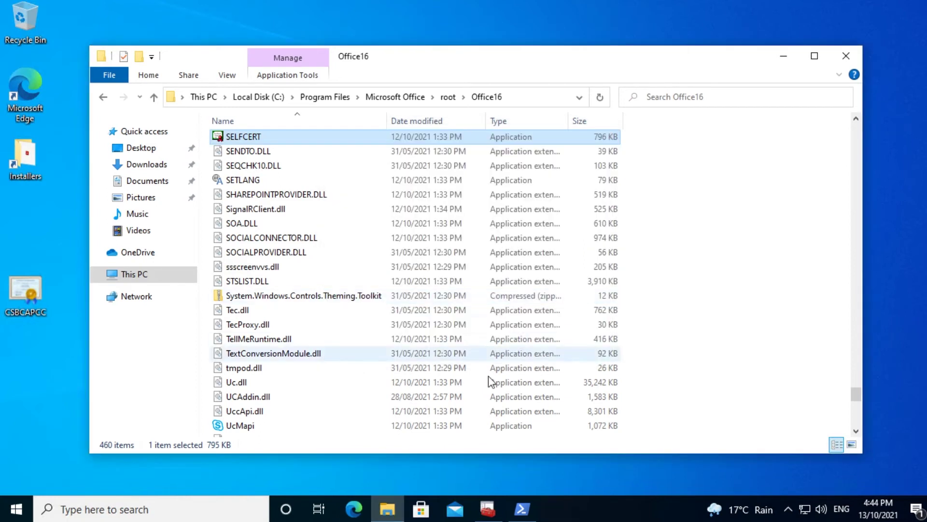
Launch a new Microsoft Management Console with mmc and add the Certificates snap-in for the current user
right_click(22, 514)
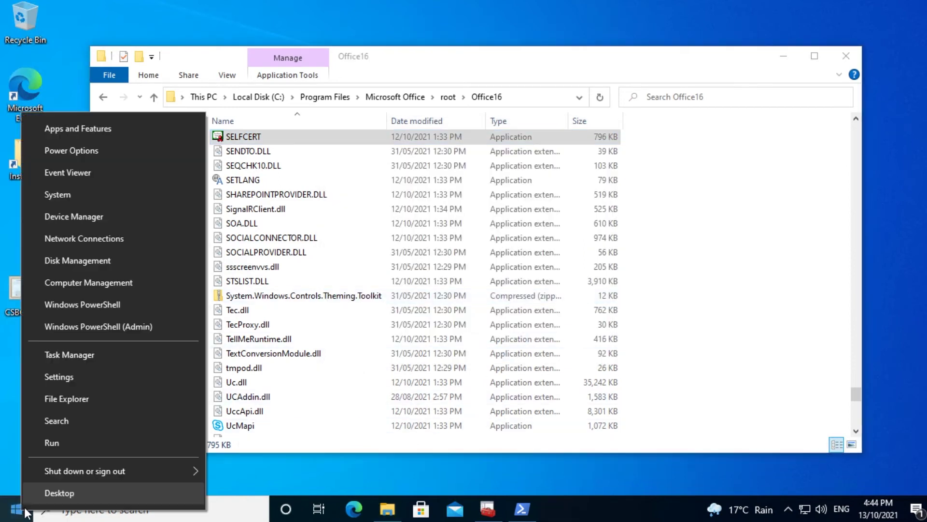
click(53, 442)
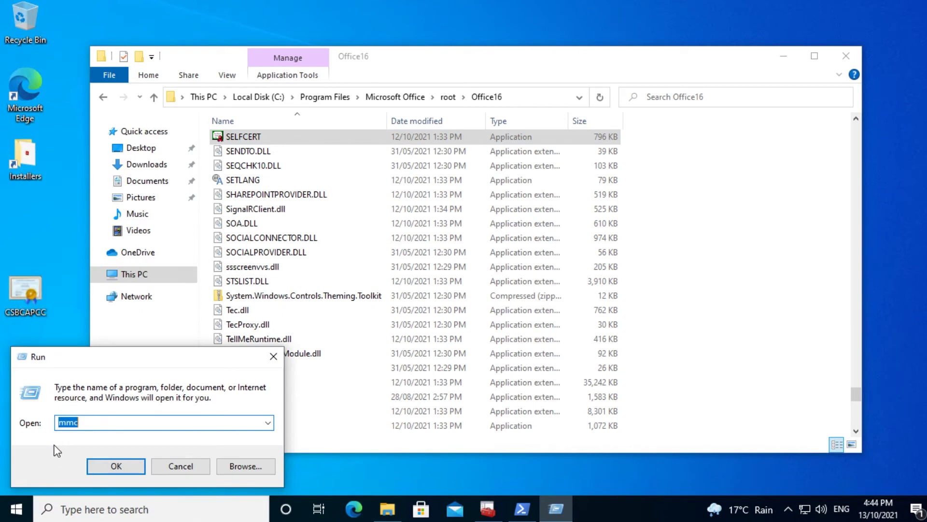
key(Return)
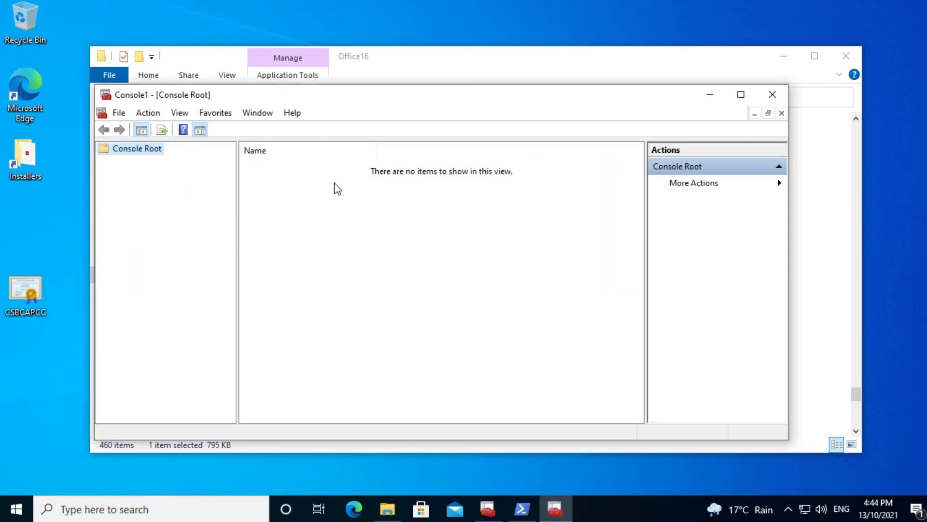
click(119, 112)
click(144, 197)
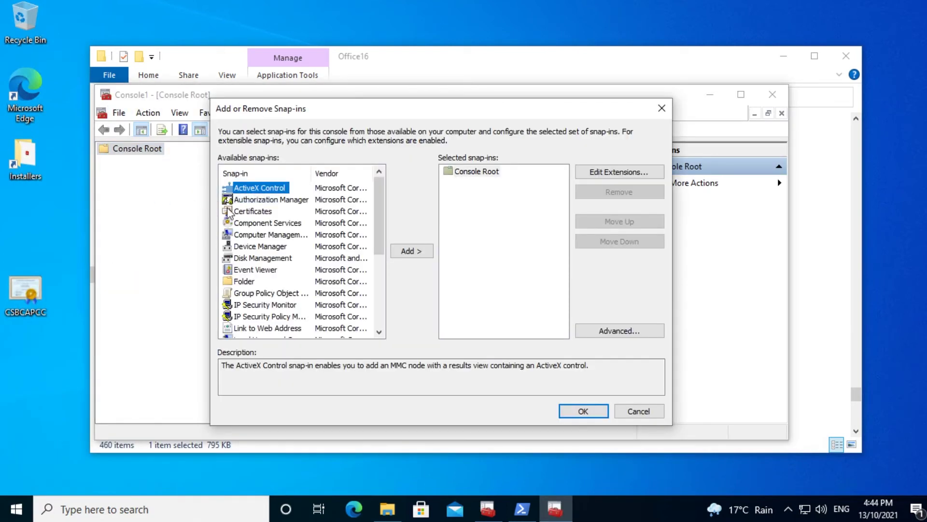
click(241, 211)
click(413, 252)
click(586, 410)
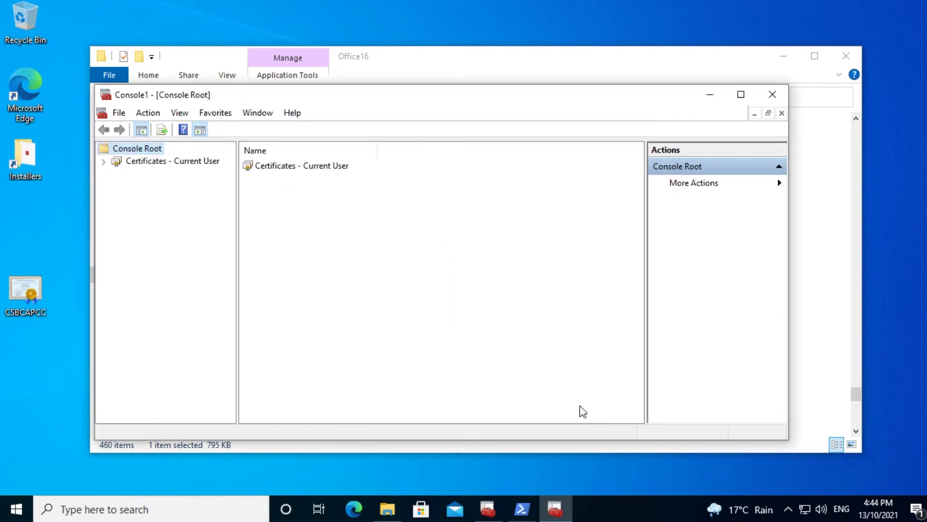
In the current user's Personal certificate store, begin exporting the Cyber Informer certificate without its private key
double_click(278, 167)
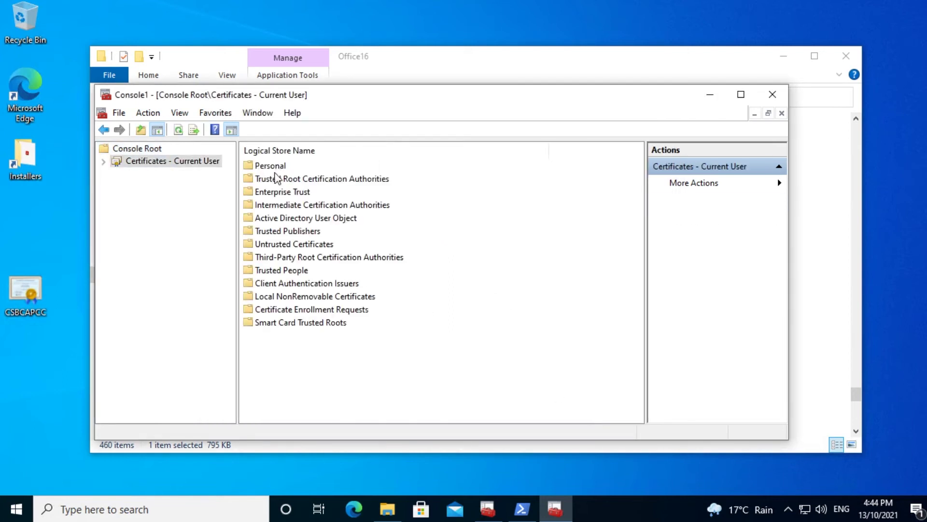
double_click(274, 168)
double_click(276, 168)
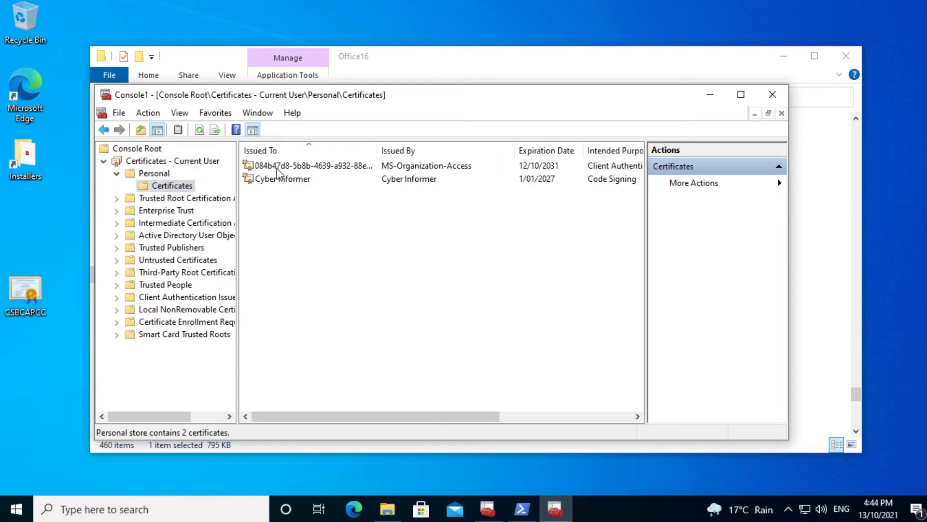
click(319, 180)
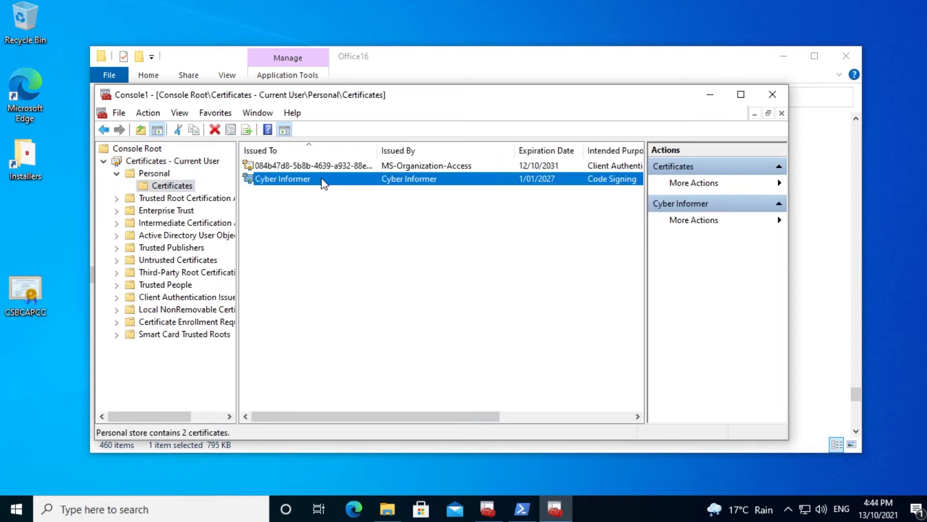
right_click(323, 178)
mouse_move(357, 208)
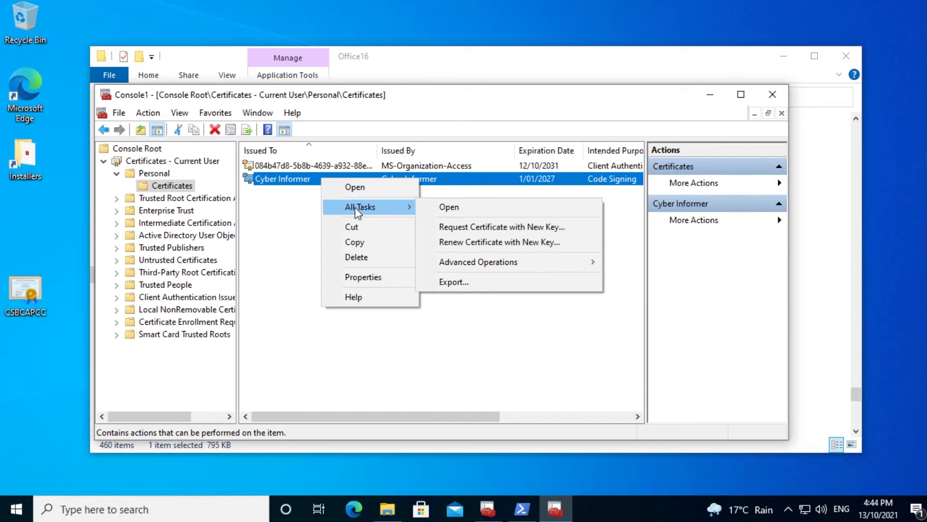
click(474, 281)
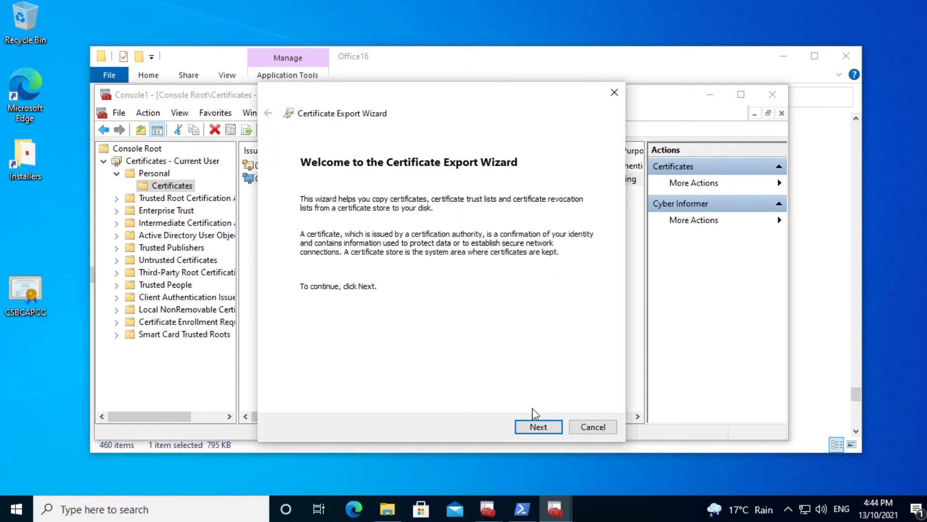
click(537, 427)
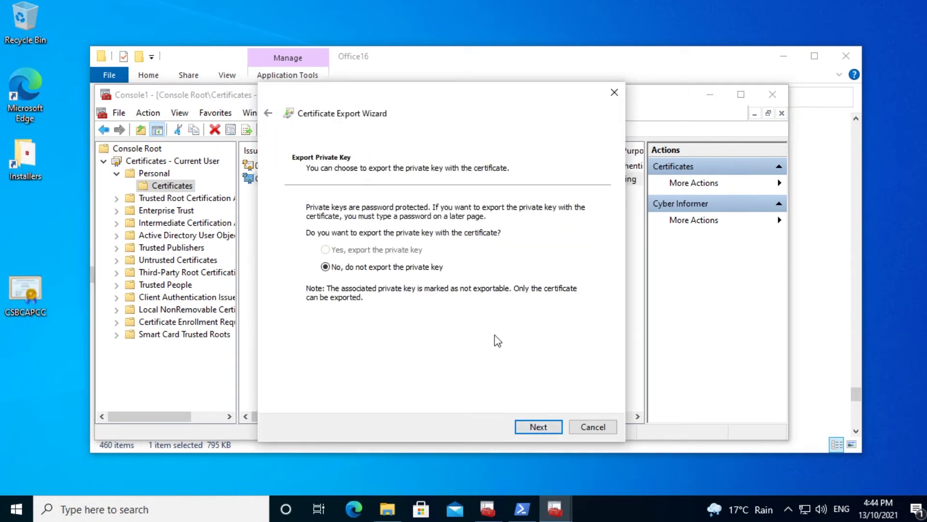
click(532, 427)
click(531, 427)
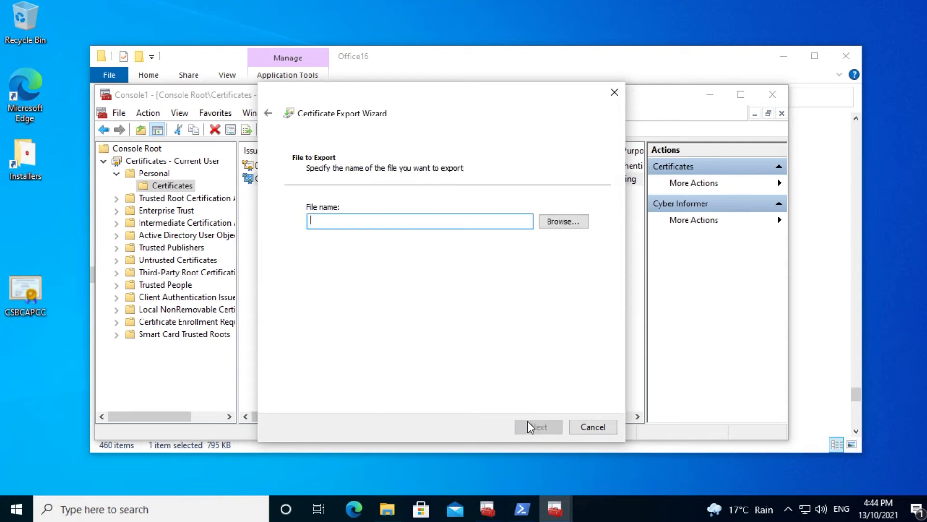
Save the exported certificate to the Desktop as Cyber Informer in DER Encoded Binary X.509 format and complete the export
click(562, 221)
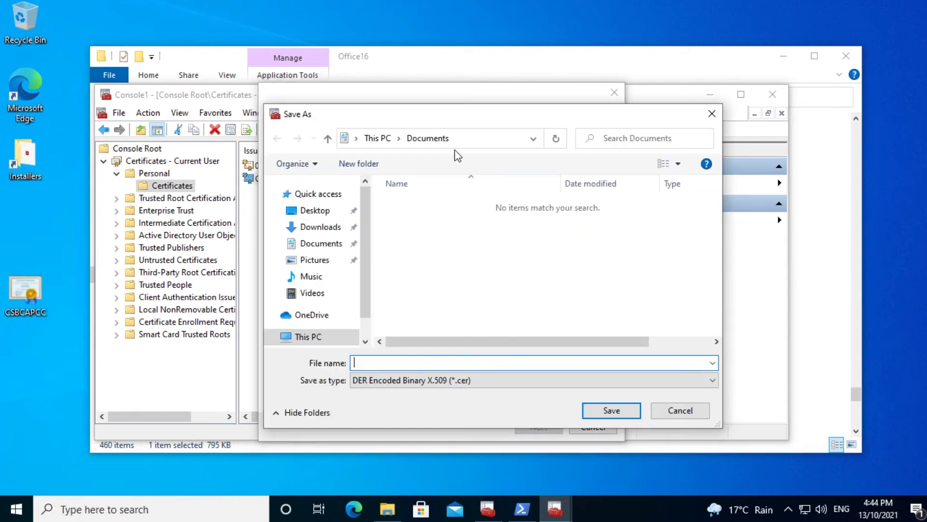
click(536, 362)
text(Cyber Informer)
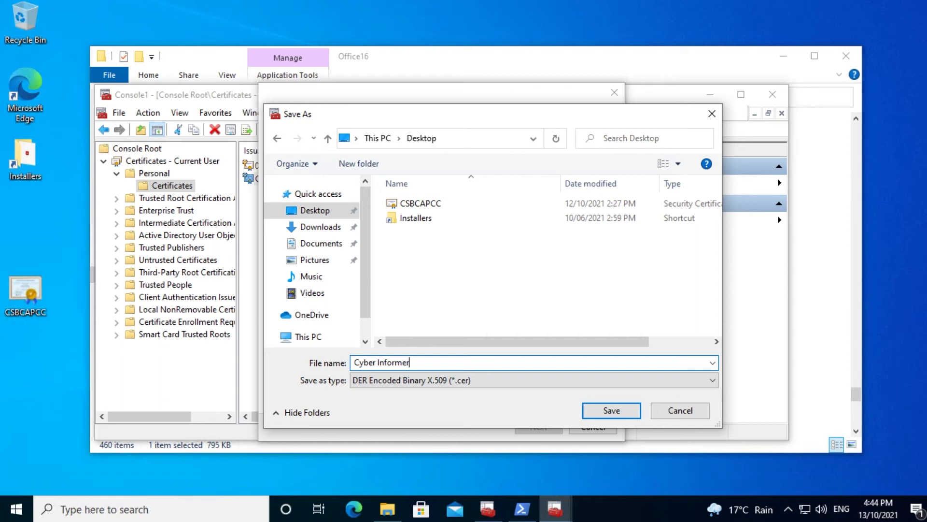
key(Return)
click(536, 427)
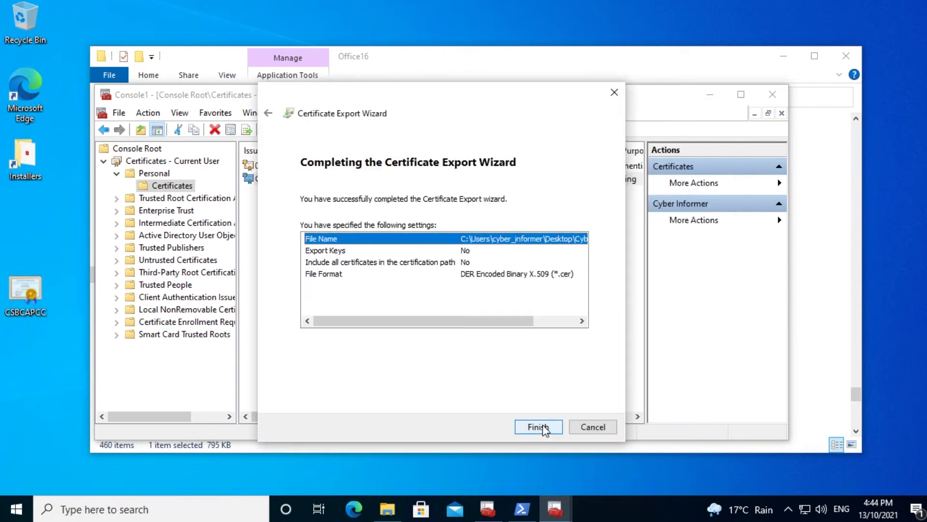
click(538, 427)
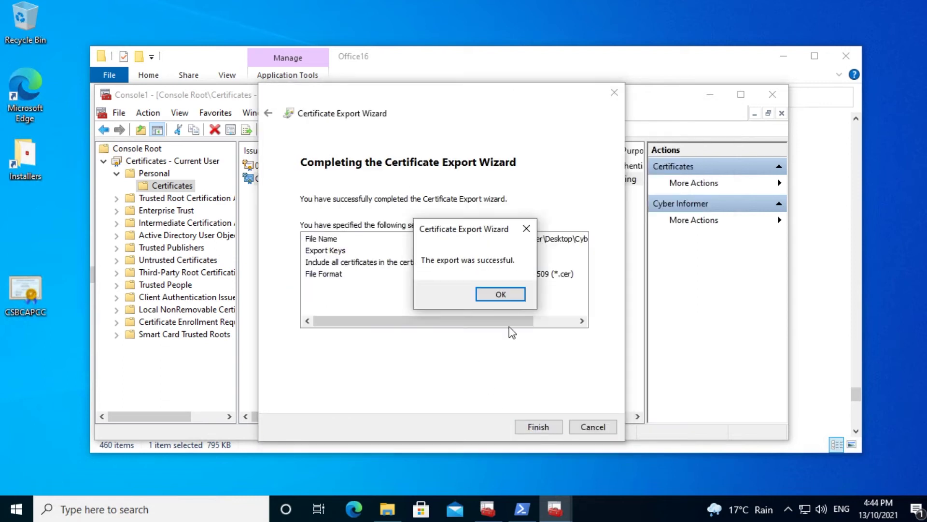
click(512, 296)
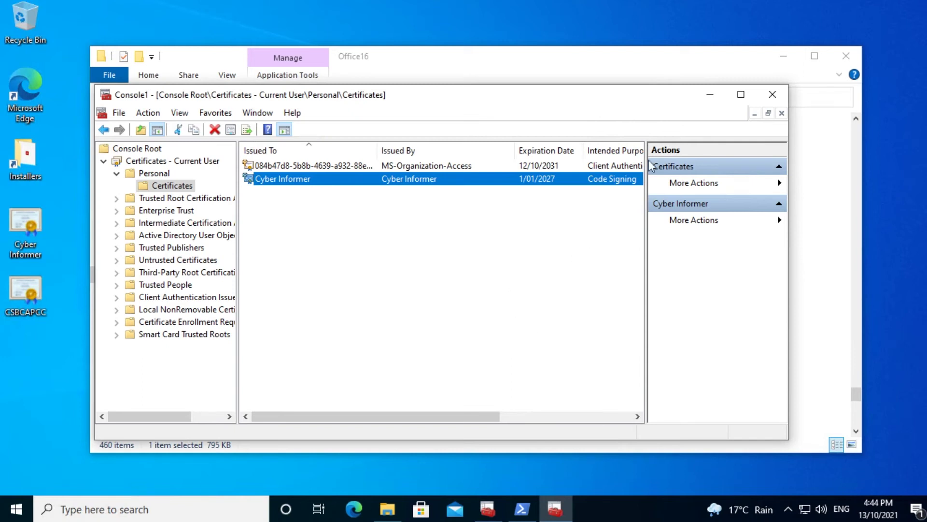
Minimize the certificate console and File Explorer, then view the exported Cyber Informer certificate's general information from the desktop and close it
click(716, 93)
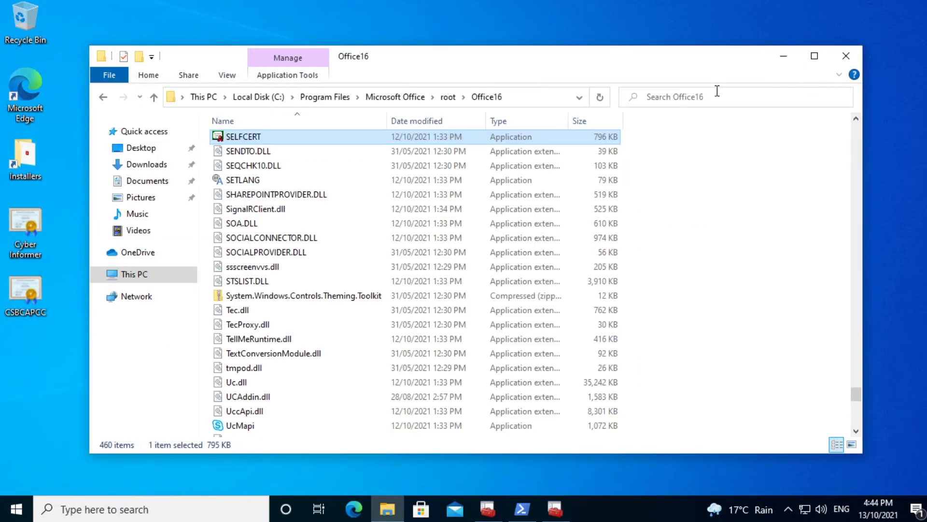
click(782, 56)
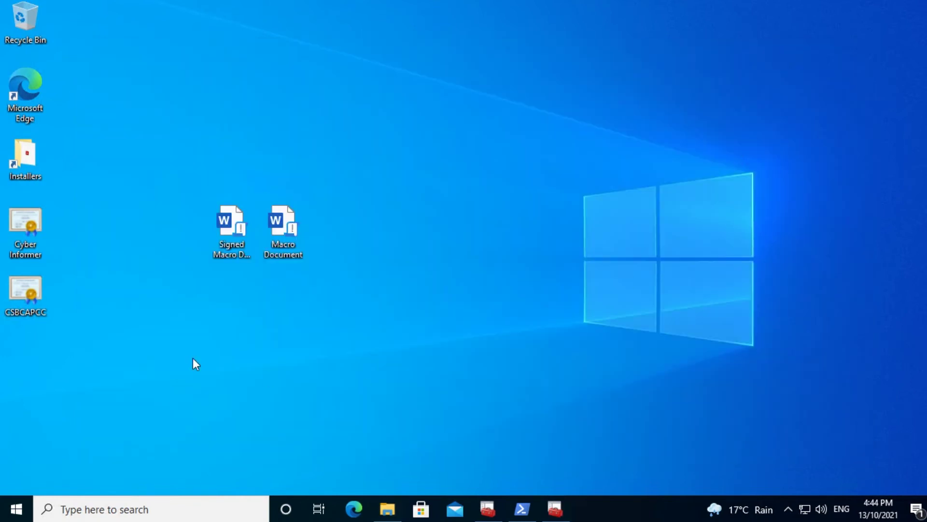
double_click(27, 230)
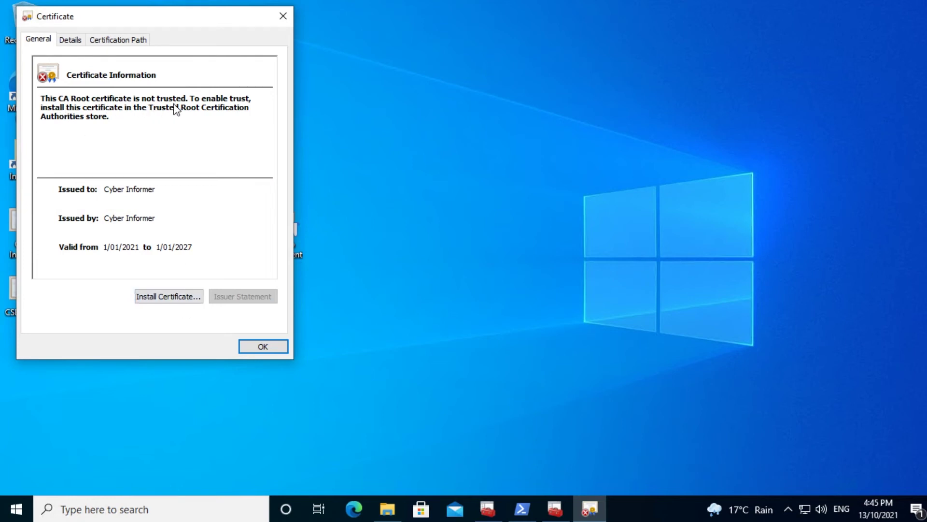
click(262, 346)
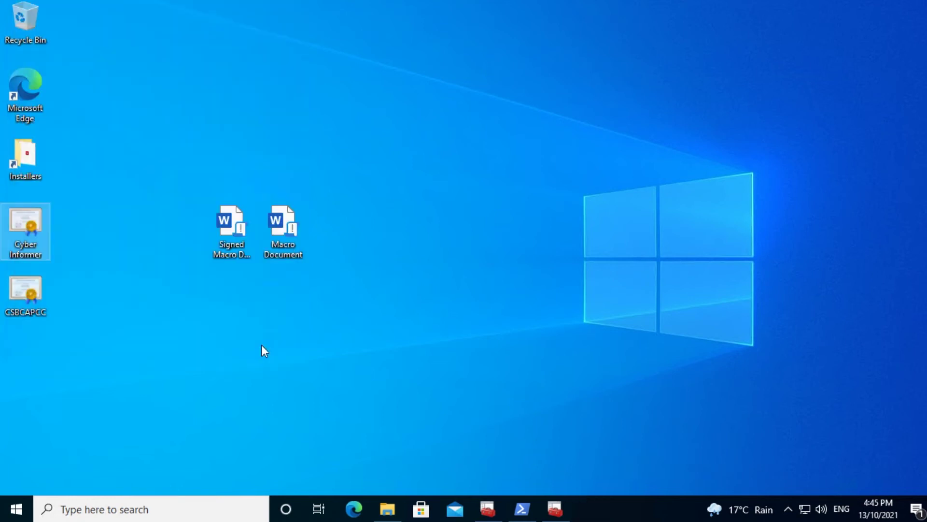
Open Macro Document from the desktop in Word and check its macro security settings in the Trust Center
double_click(285, 223)
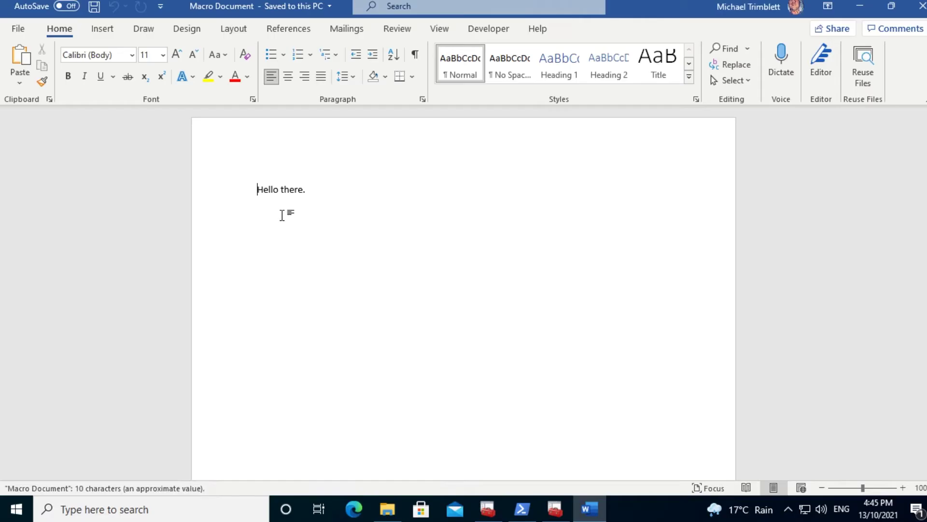
click(477, 29)
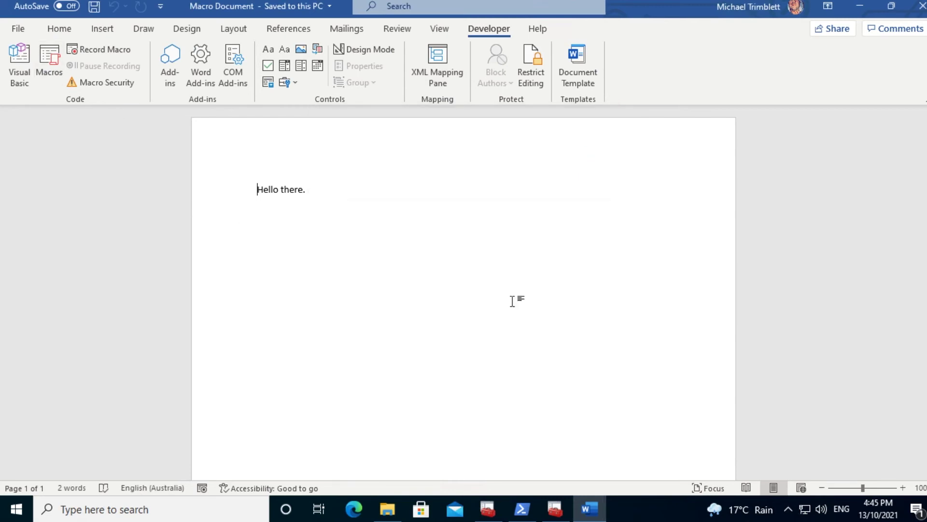
click(128, 90)
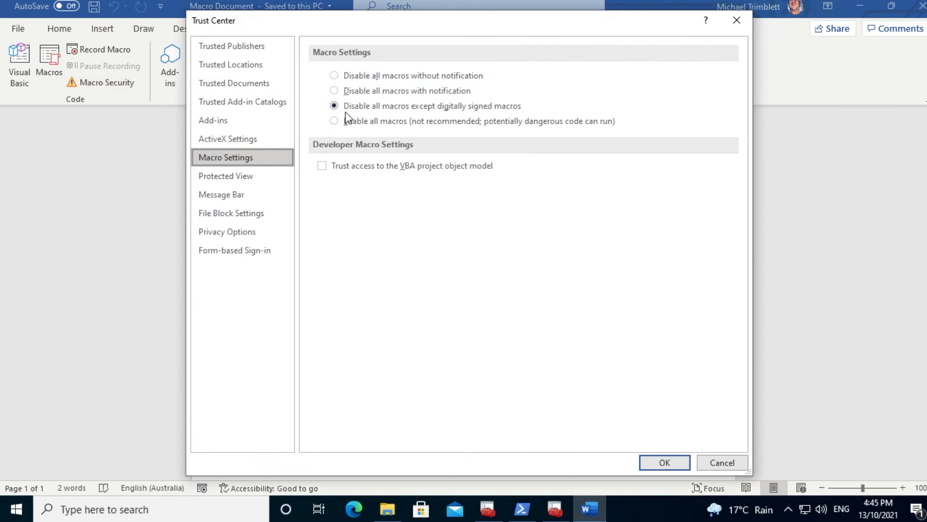
click(663, 461)
Open the Visual Basic editor and select the Test_Type module in the Macro Document project
click(19, 68)
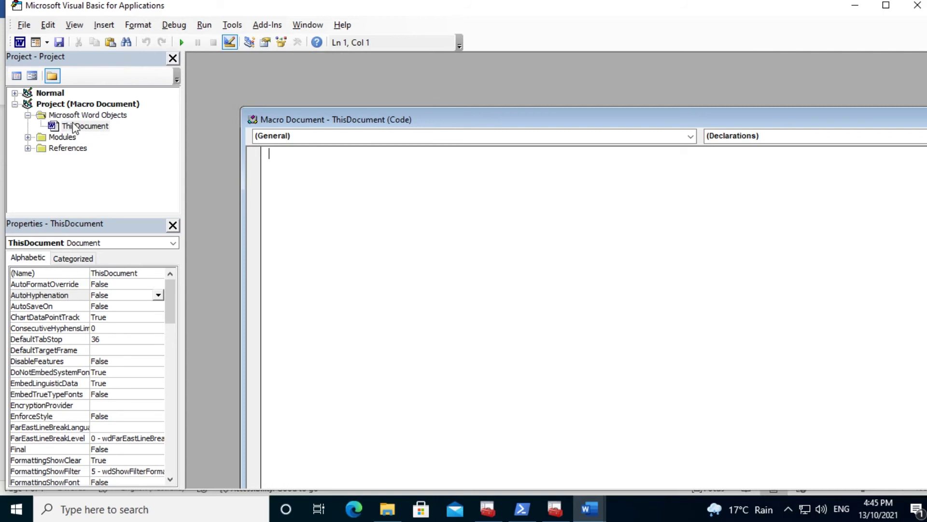
click(28, 137)
click(80, 150)
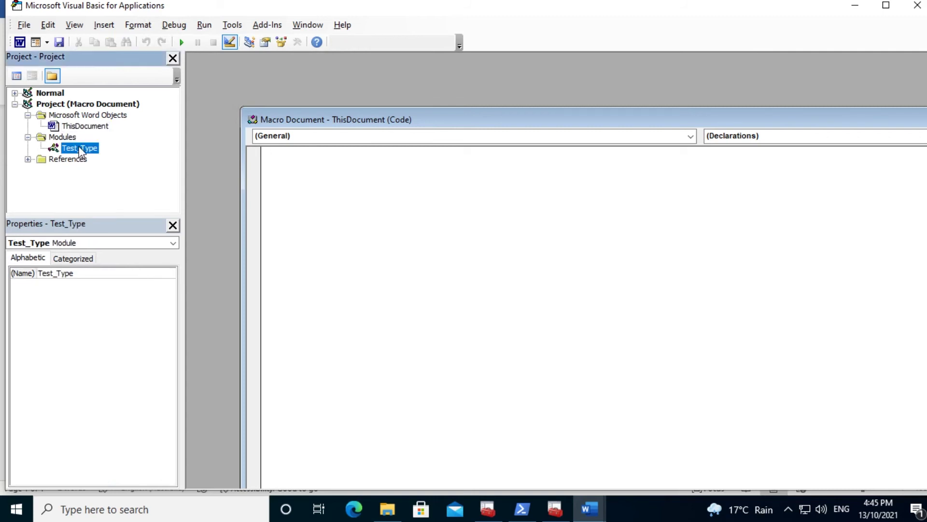
Digitally sign the Macro Document VBA project with the Cyber Informer certificate and return to Word
click(231, 25)
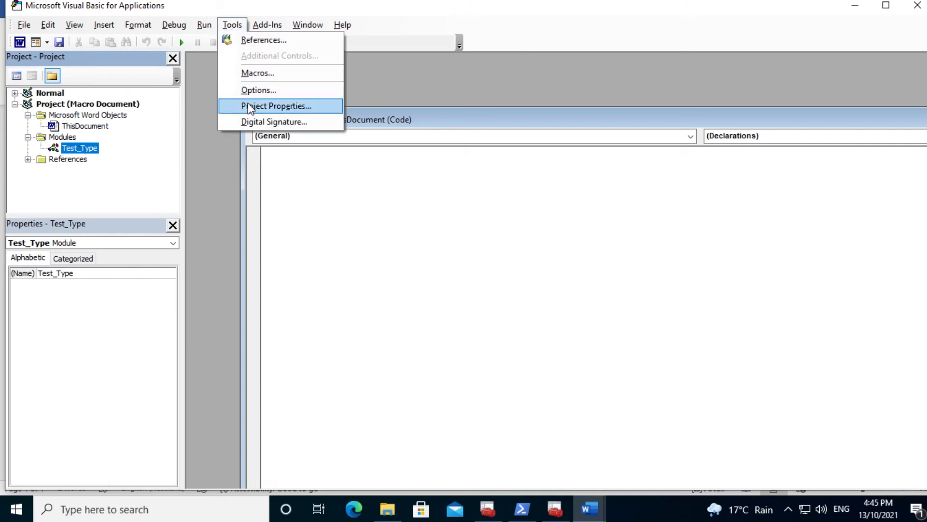
click(251, 120)
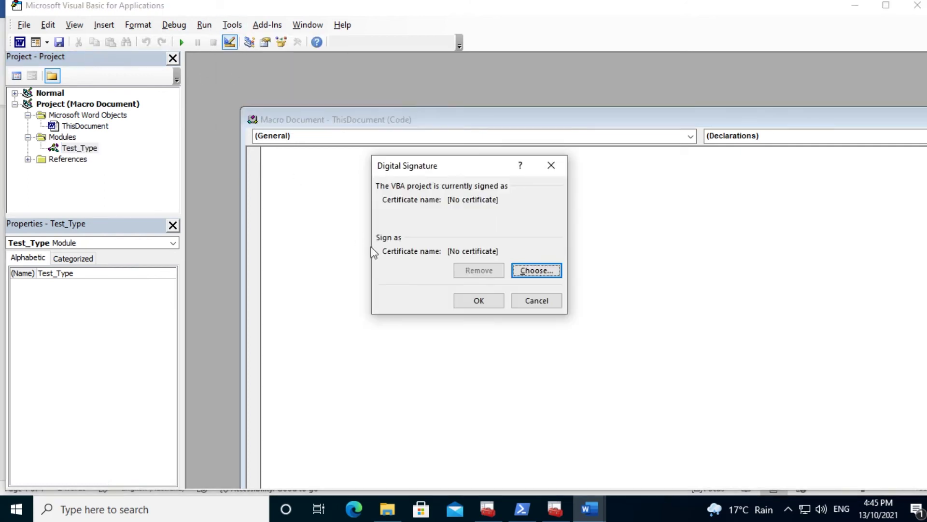
click(515, 273)
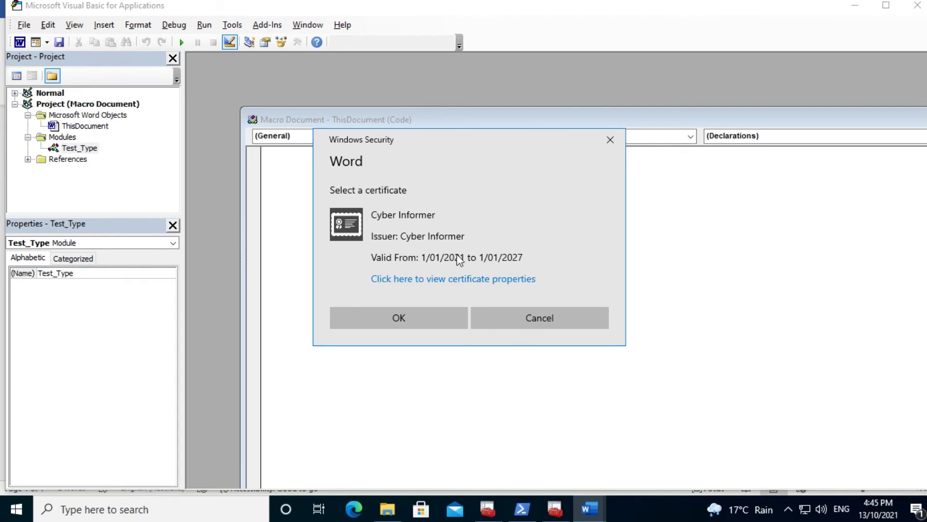
click(398, 314)
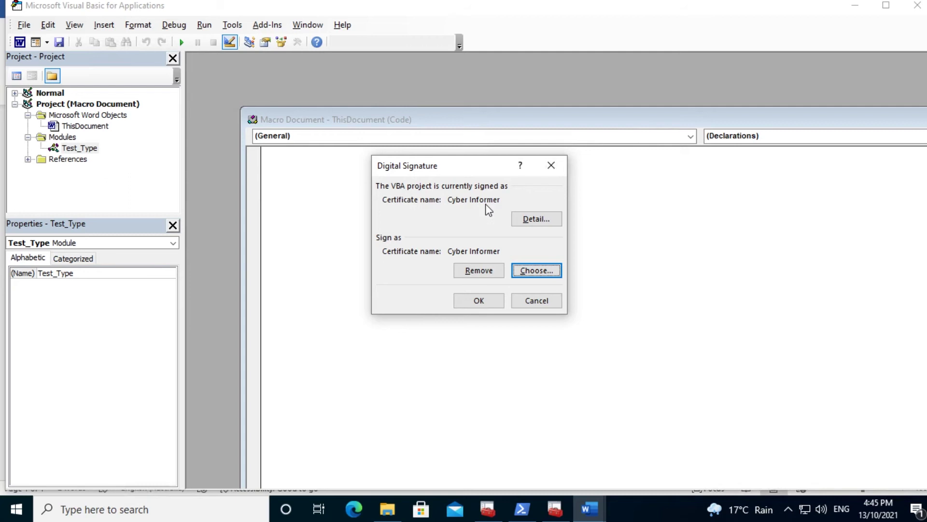
click(479, 303)
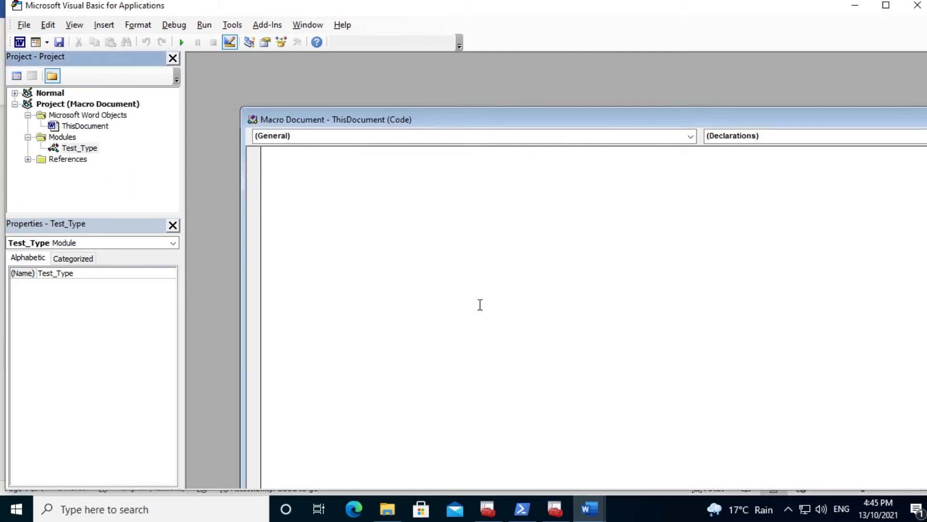
click(27, 24)
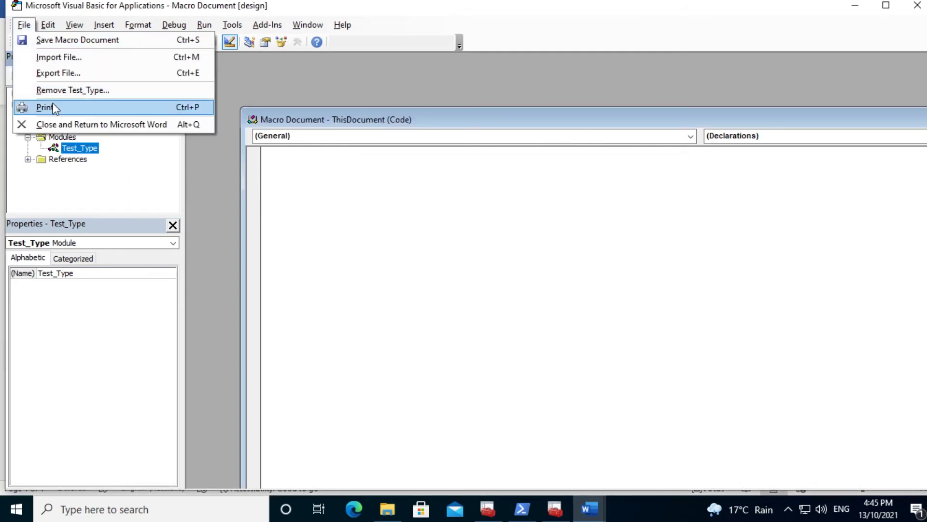
click(61, 123)
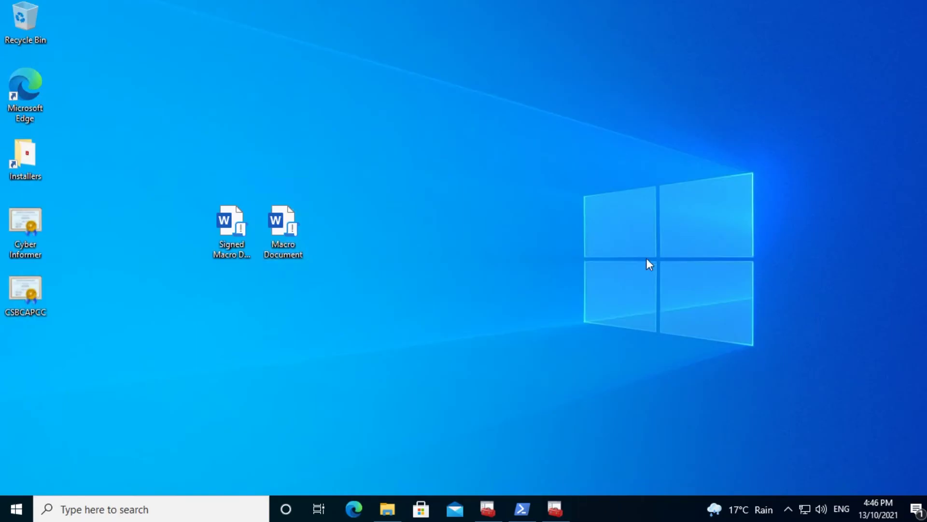
Reopen Macro Document and, through the advanced security options for its disabled macros, trust all documents from this publisher
double_click(294, 225)
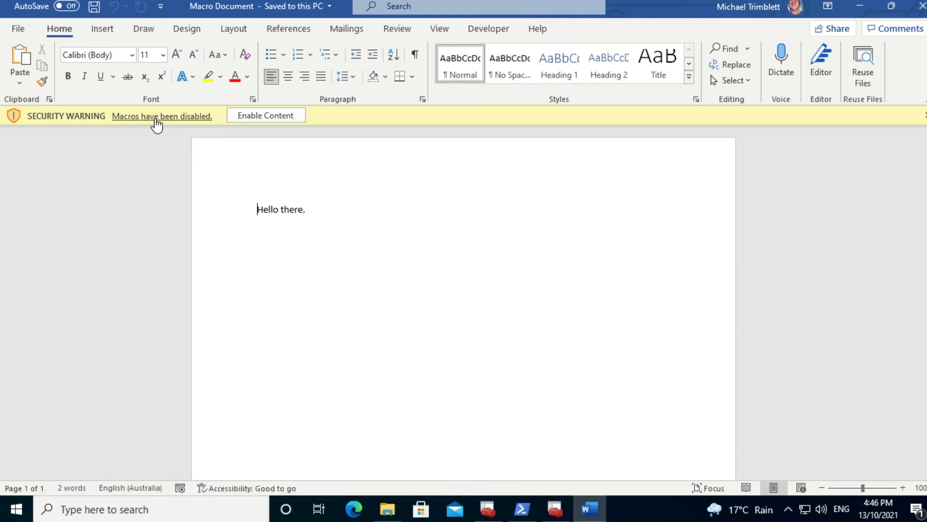
click(156, 116)
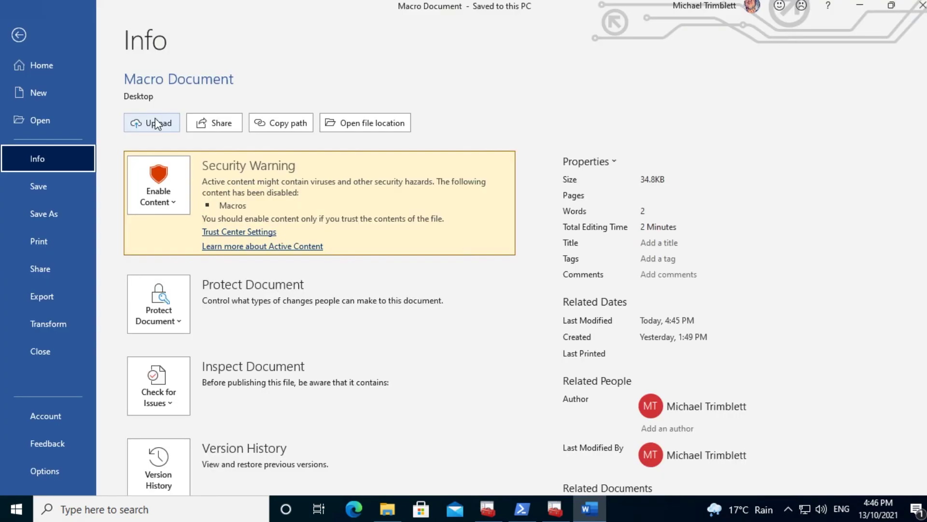
click(175, 195)
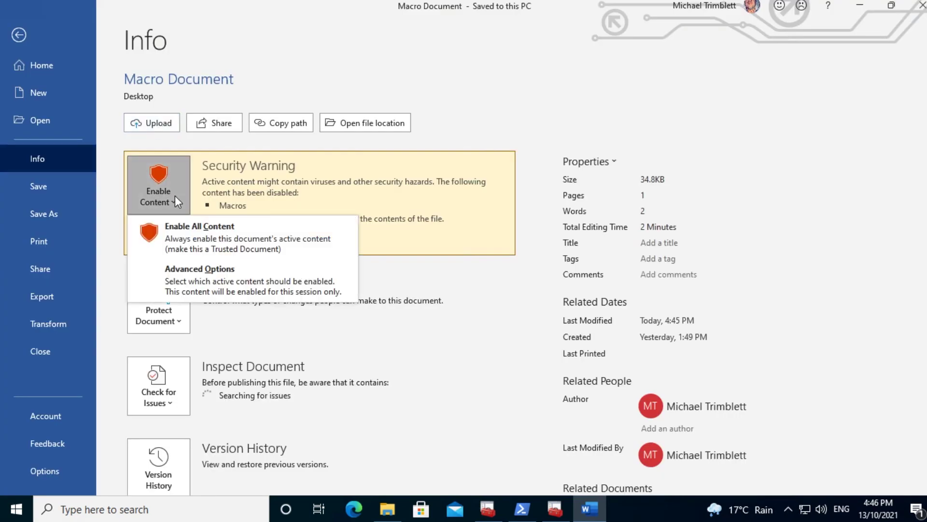
click(190, 279)
click(397, 347)
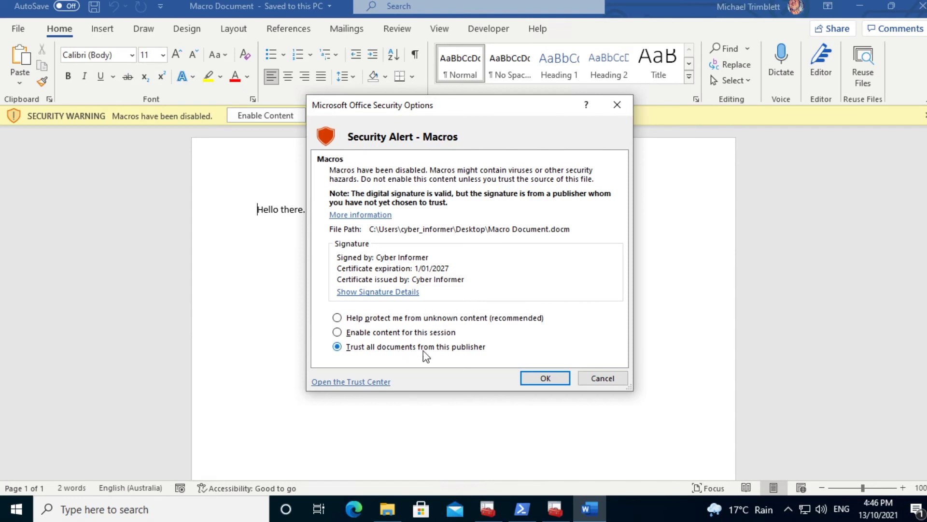
click(545, 378)
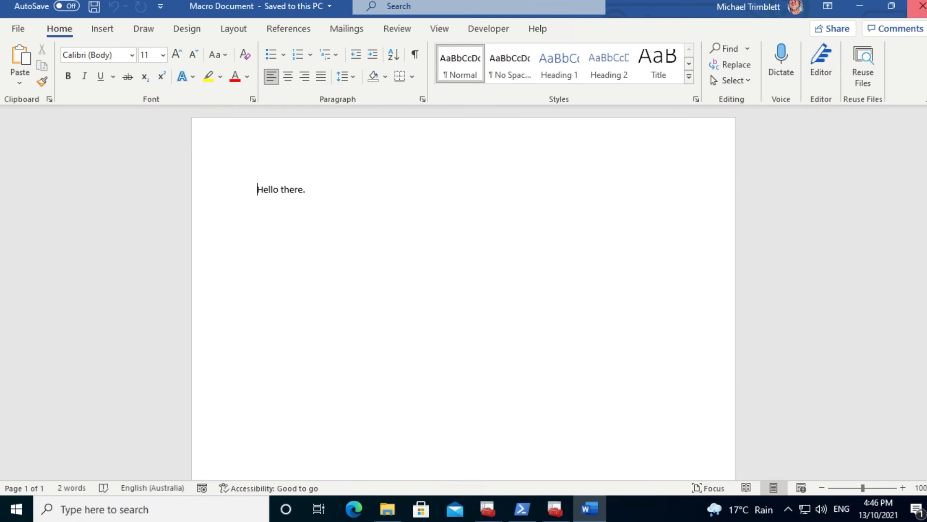
Close Macro Document and open it again from the desktop to check how its signed macros are handled
click(917, 7)
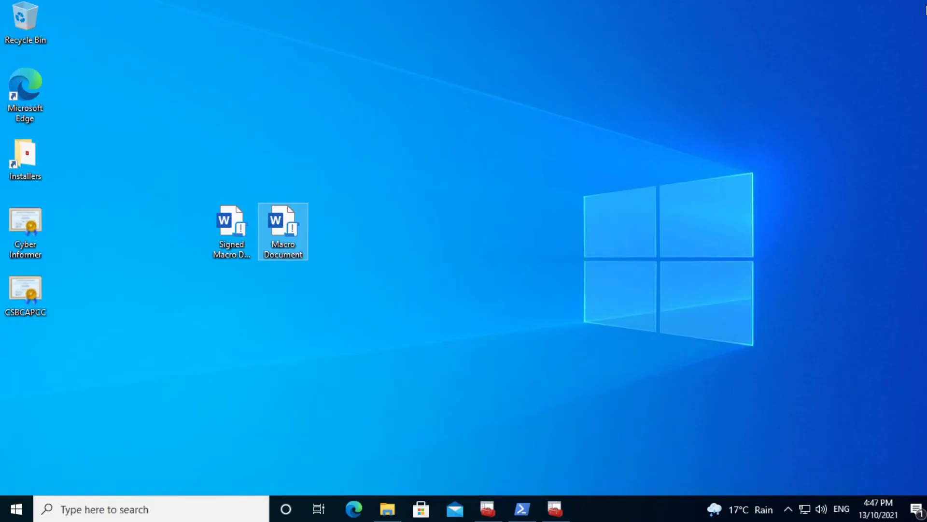
double_click(285, 221)
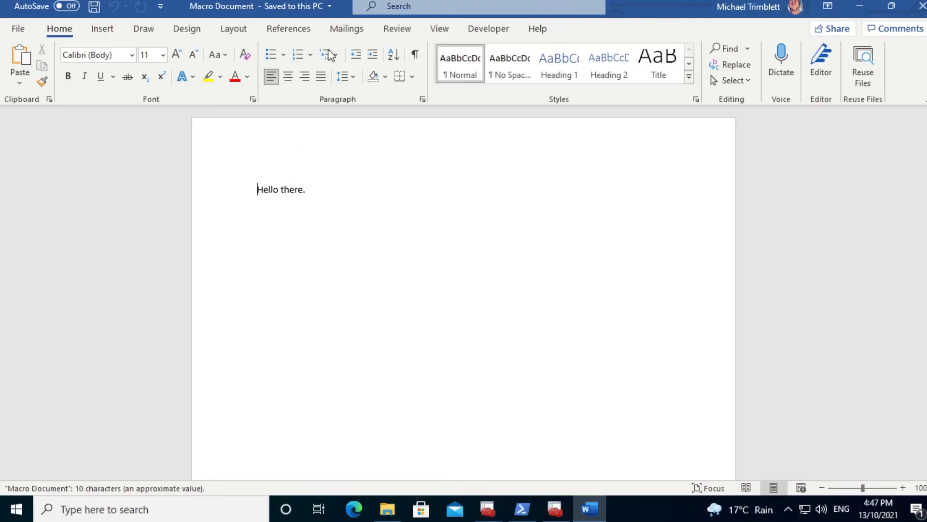
Run the Say_Hello macro in Macro Document and dismiss its message box
click(477, 29)
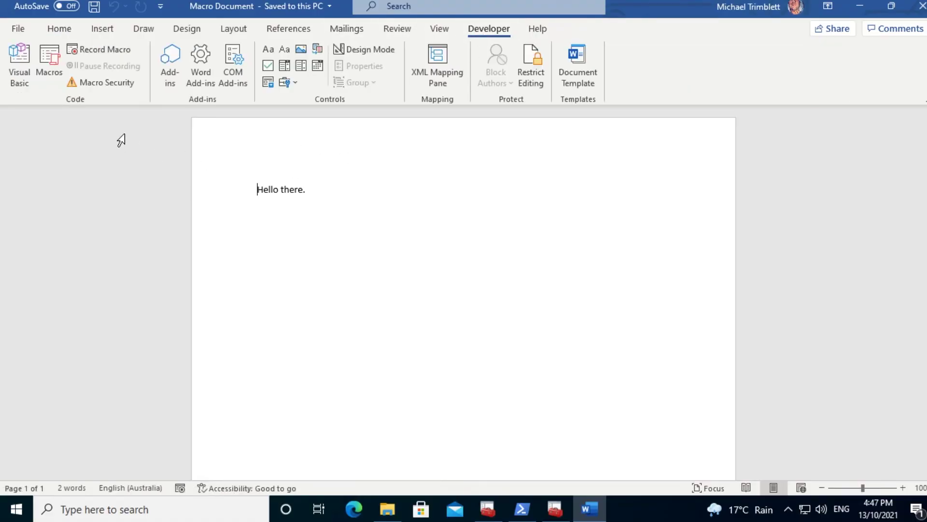
click(50, 63)
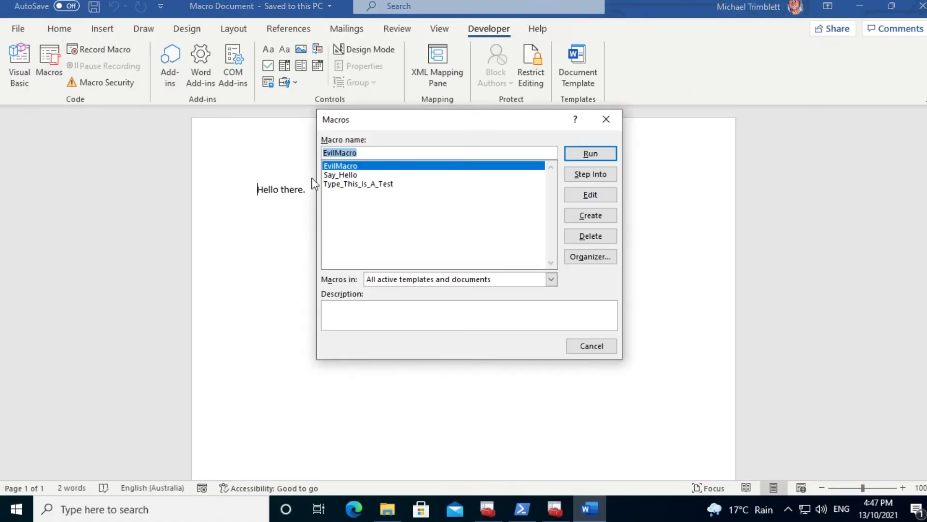
click(338, 175)
click(590, 154)
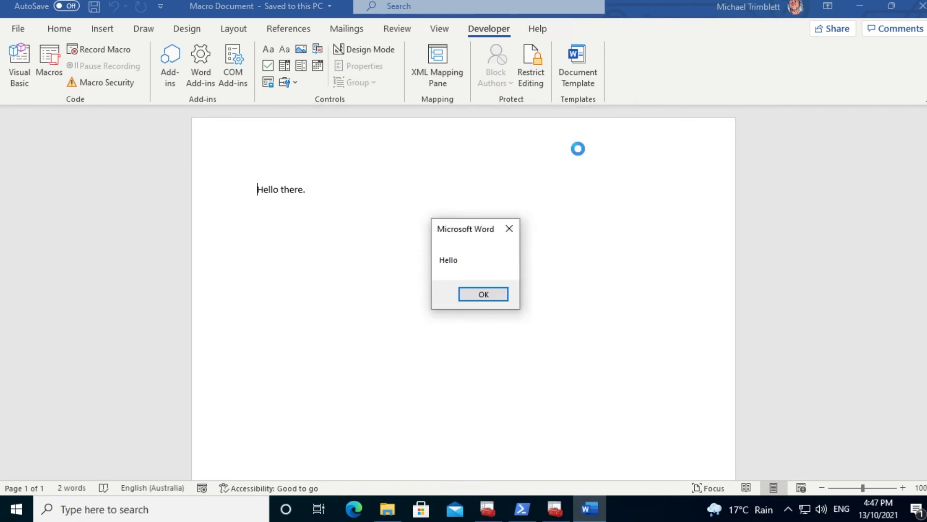
click(483, 295)
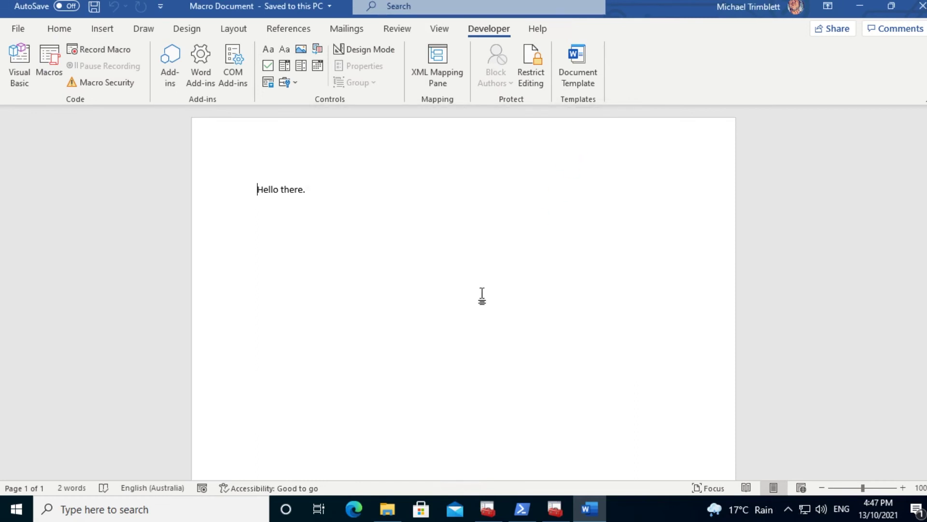
Review the Trust Center's trusted publishers, including the Cyber Informer entry, and its macro settings
click(92, 85)
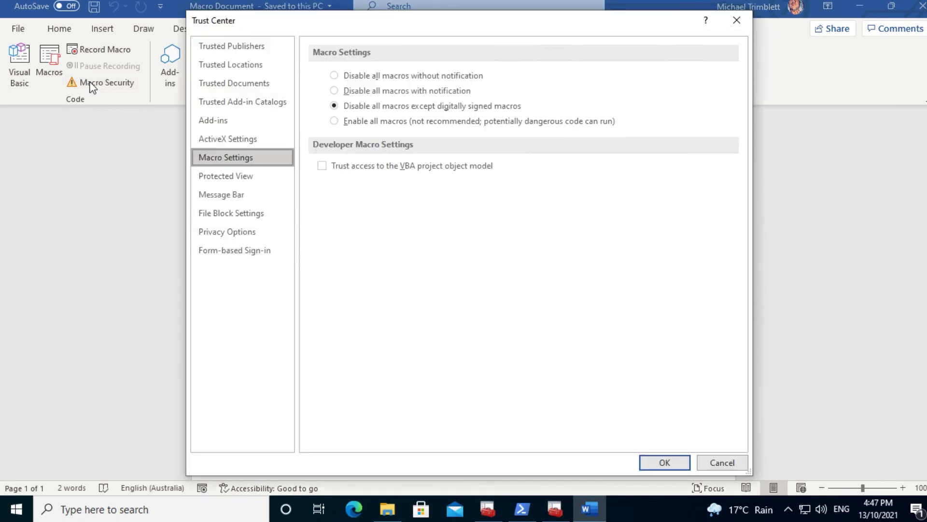
click(233, 48)
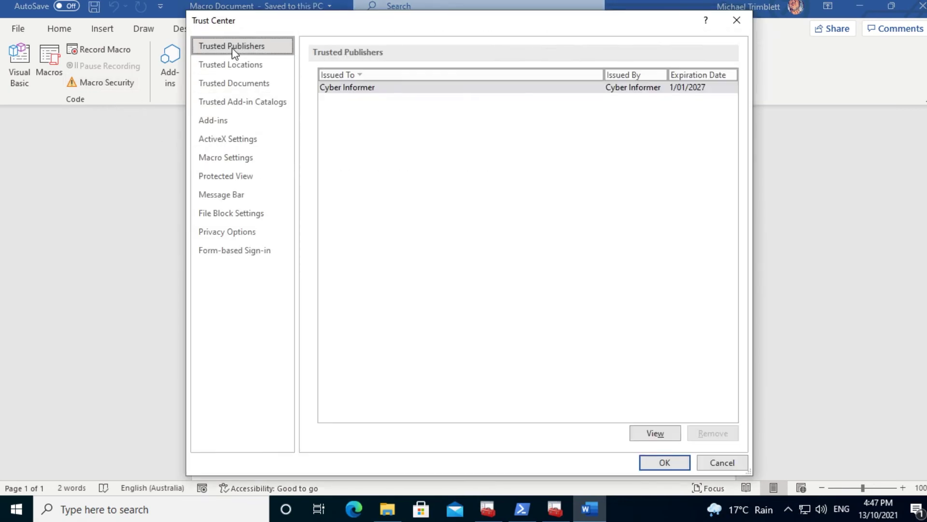
click(390, 88)
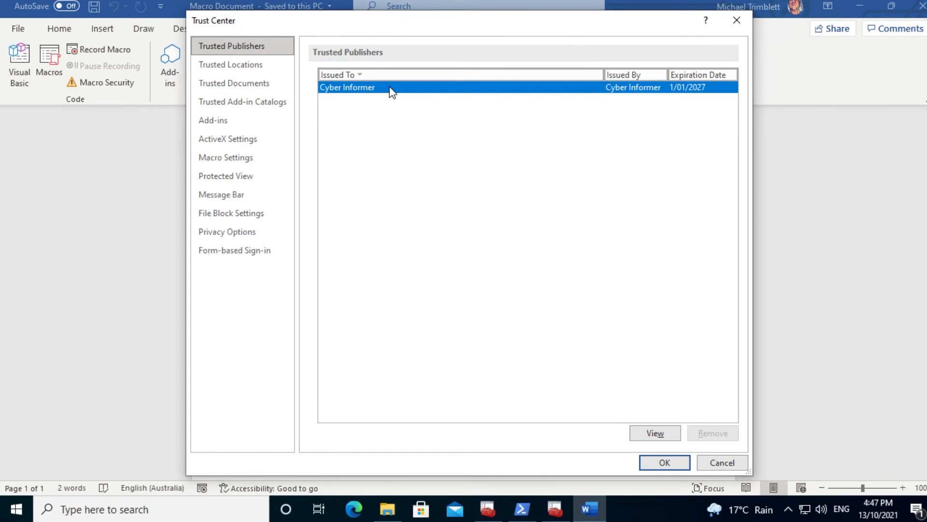
click(247, 158)
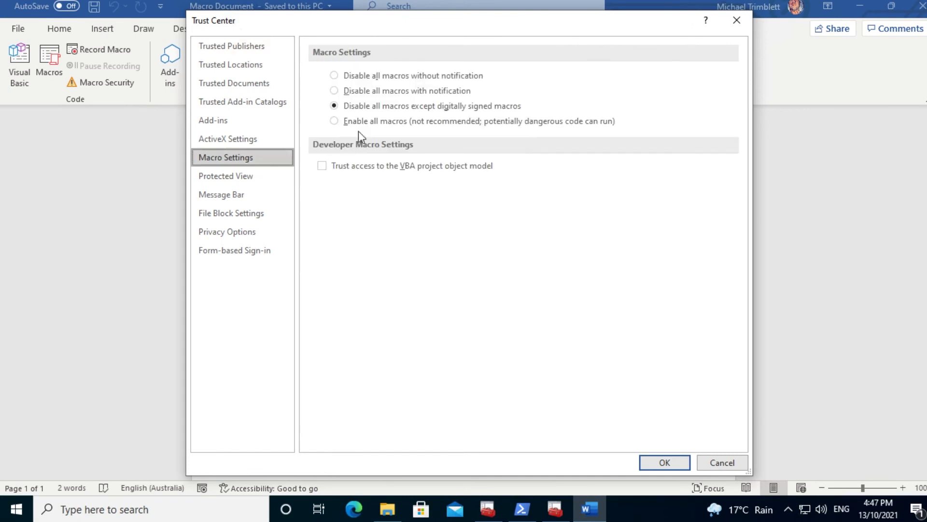
click(644, 460)
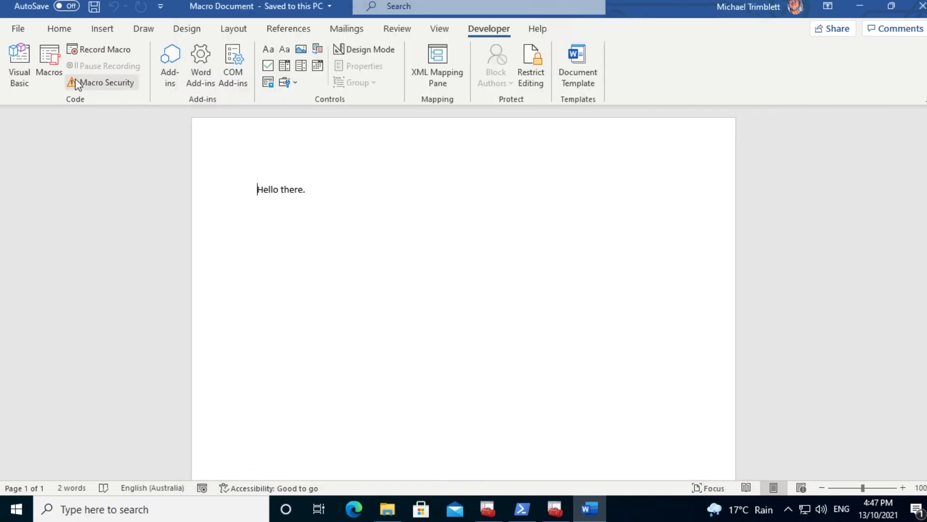
Run the Say_Hello macro once more after reviewing the Trust Center
click(50, 71)
click(357, 174)
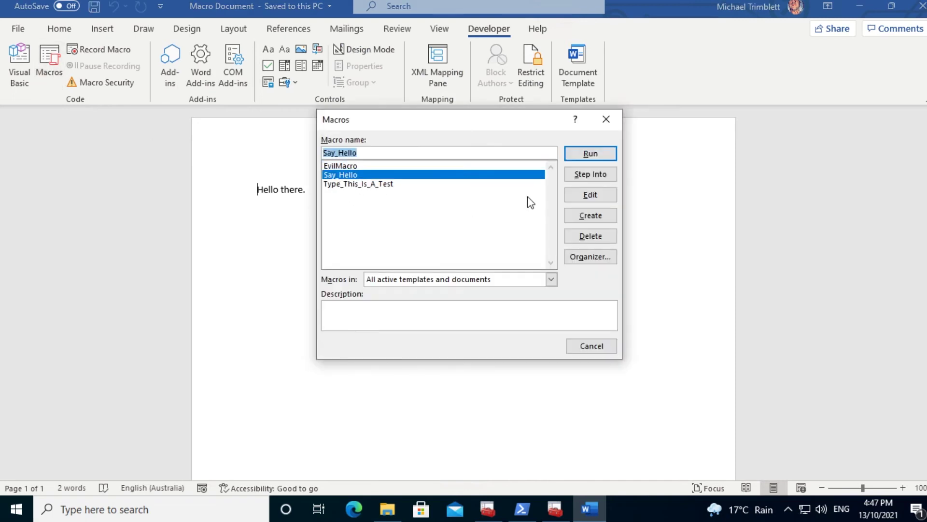
click(591, 154)
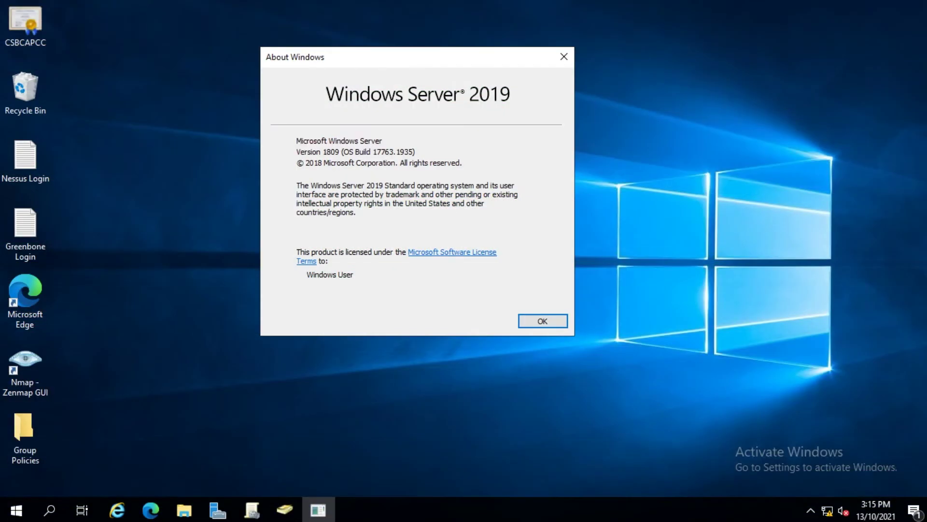
On the Windows Server, close About Windows and open the Microsoft Office Macro Settings GPO for editing from Group Policy Management
click(526, 320)
click(246, 510)
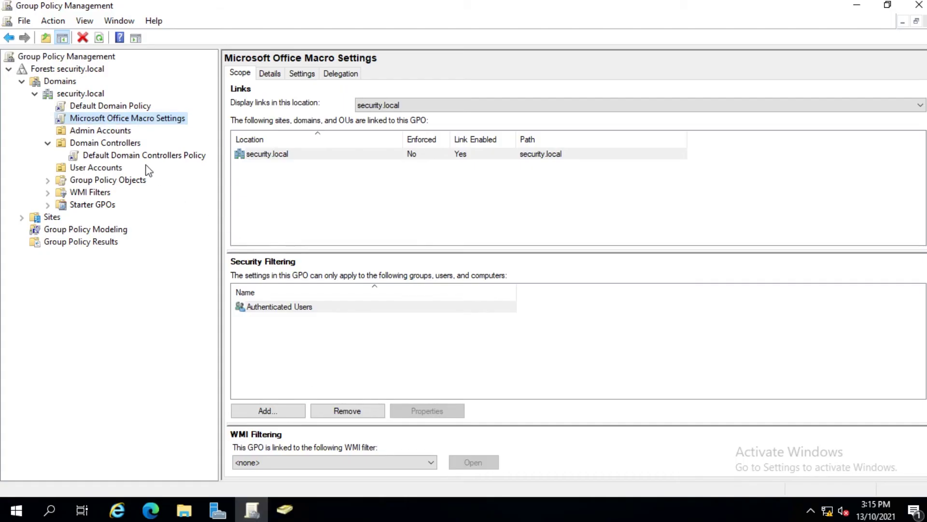
right_click(180, 120)
click(207, 126)
click(553, 62)
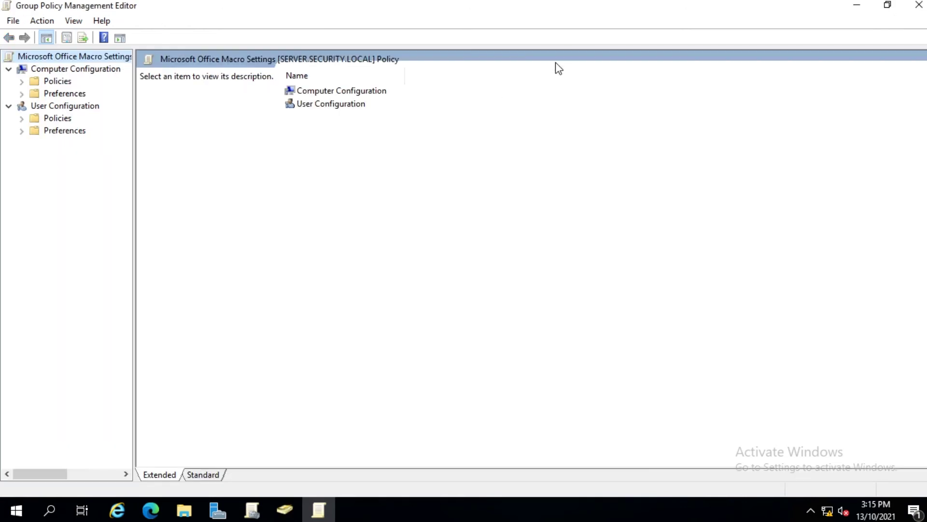
Open the Trusted Root Certification Authorities store under Computer Configuration's Policies, Windows Settings, Security Settings, Public Key Policies
click(21, 81)
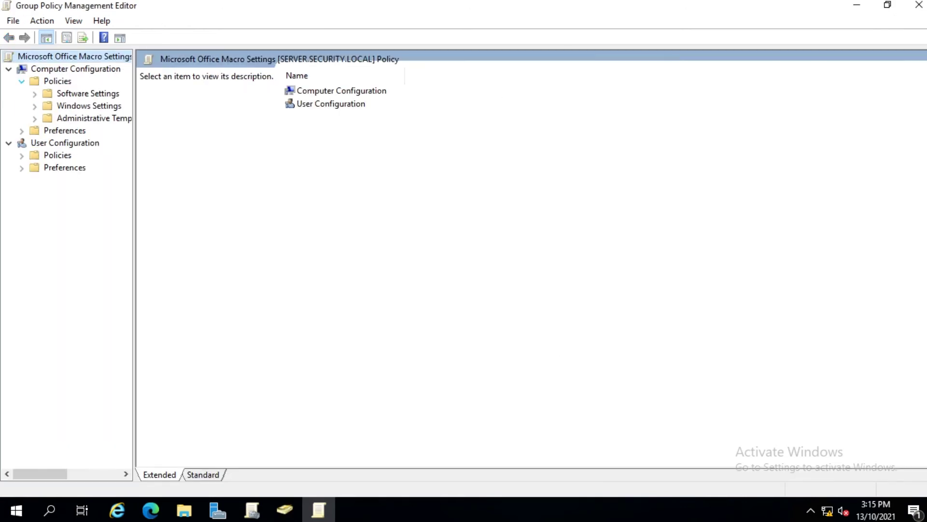
click(35, 106)
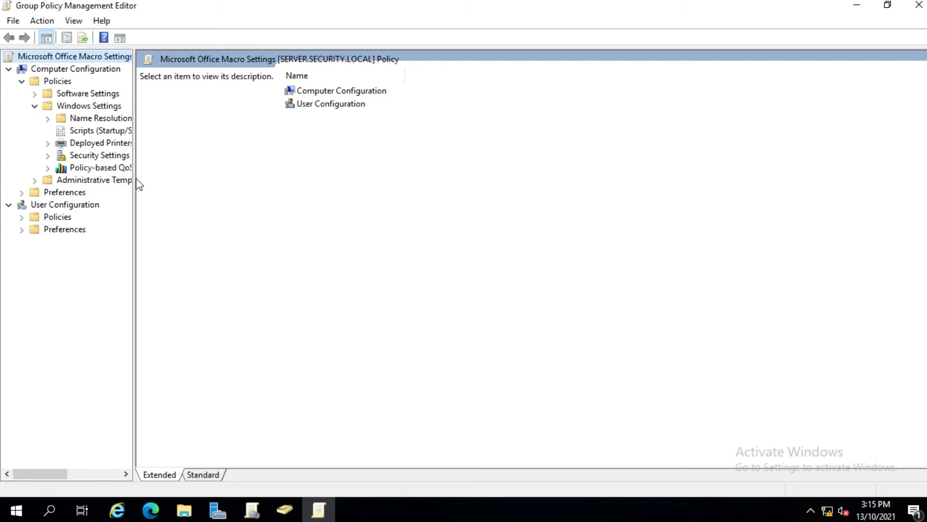
drag(135, 180, 265, 186)
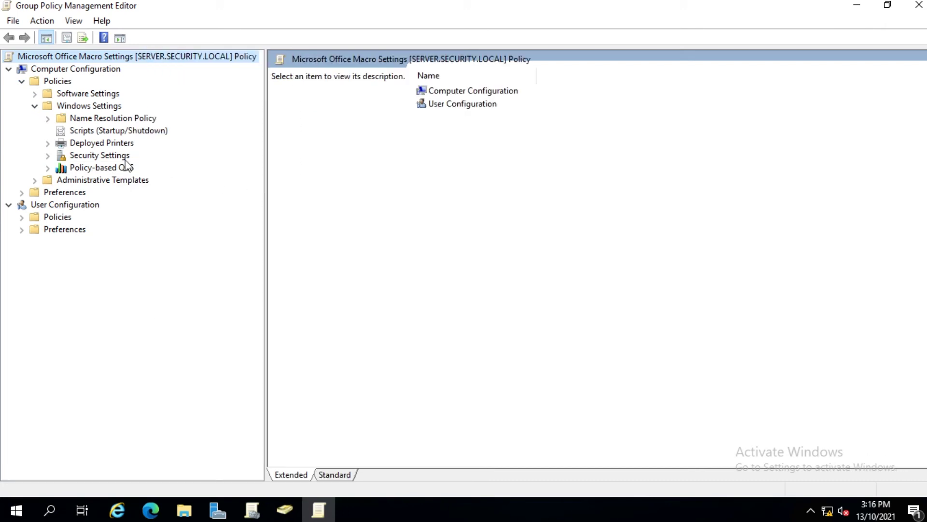
click(48, 155)
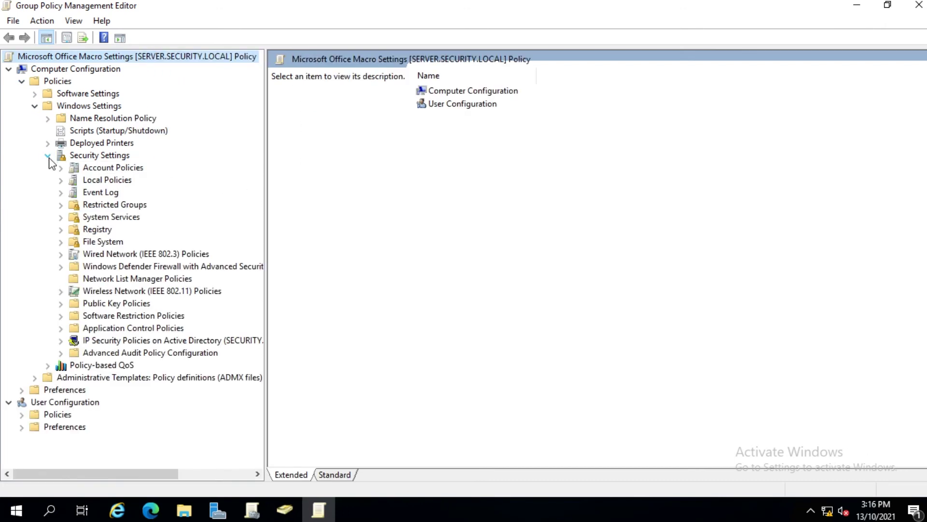
click(60, 303)
drag(265, 289, 330, 287)
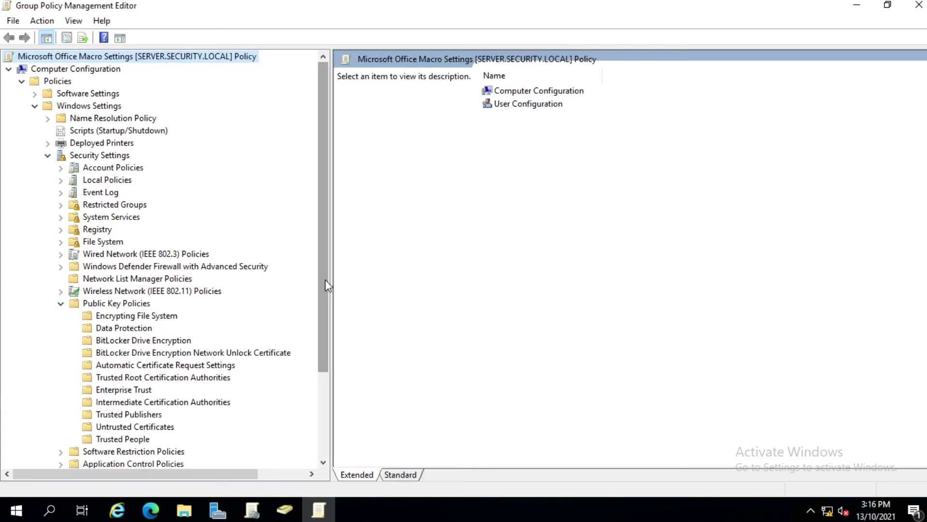
scroll(322, 346, down, 2)
drag(321, 340, 317, 361)
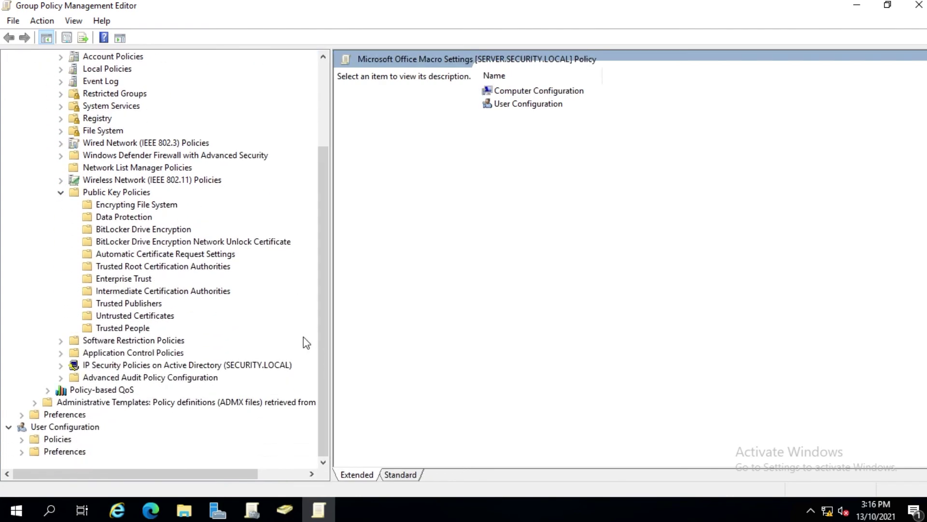
click(163, 269)
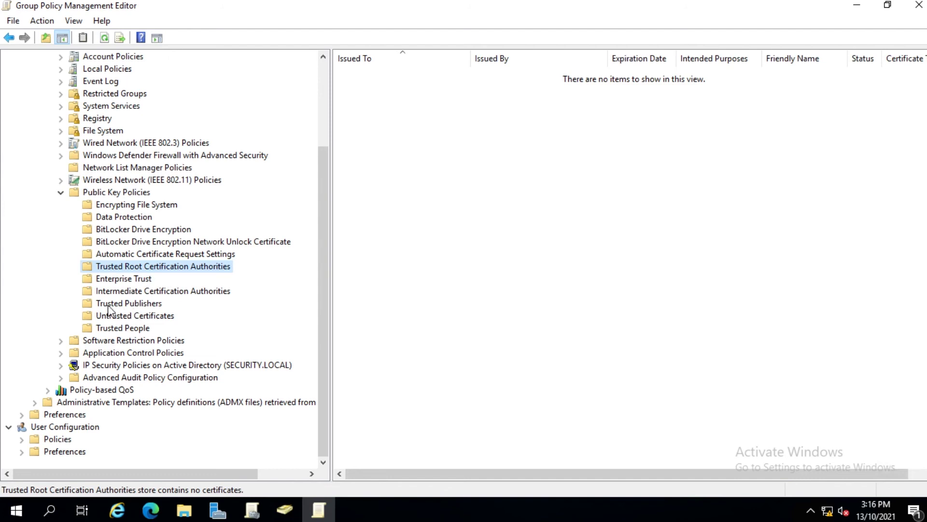
Check for the CSBCAPCC certificate file on the server desktop and return to the policy editor
click(859, 7)
click(858, 7)
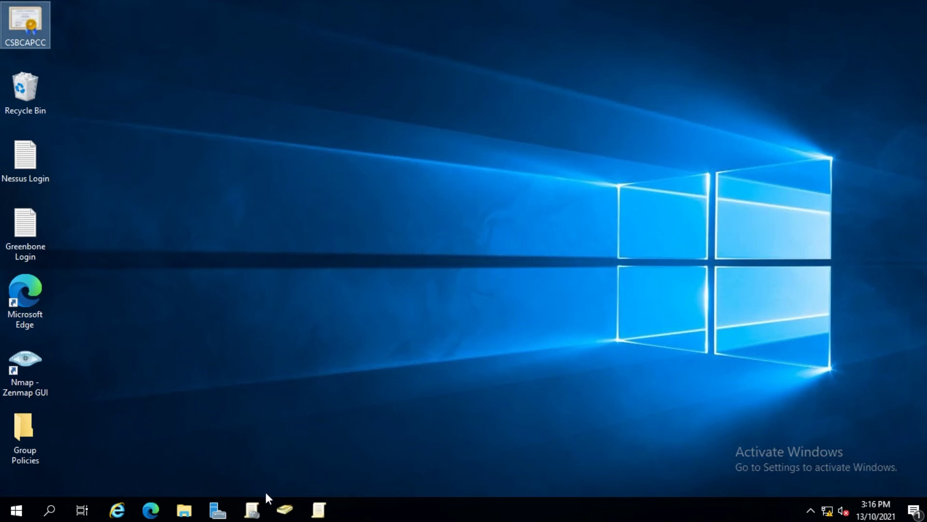
click(318, 509)
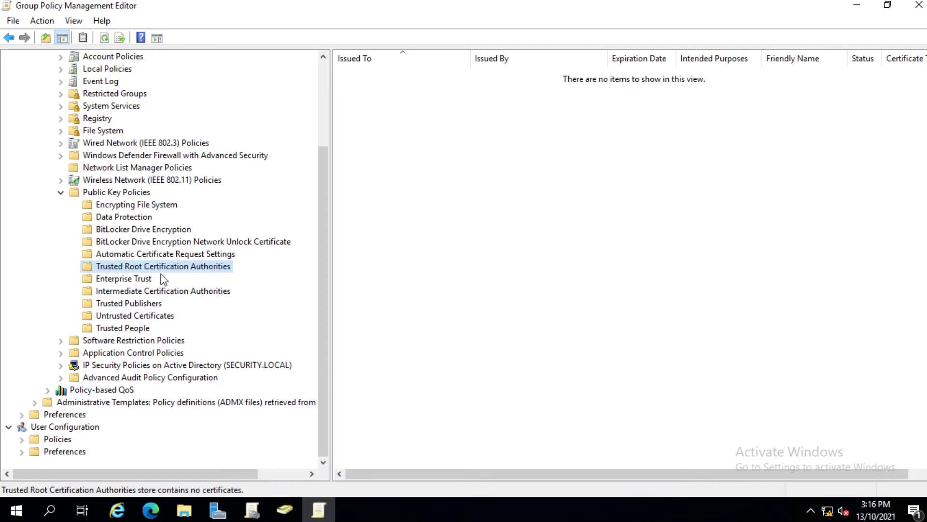
Import the CSBCAPCC certificate from the desktop into the policy's Trusted Root Certification Authorities store
right_click(492, 135)
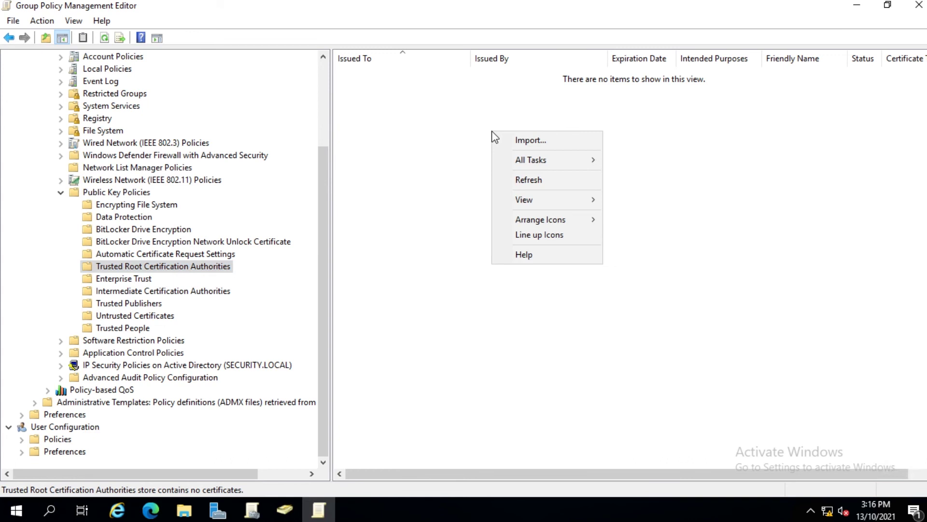
click(515, 140)
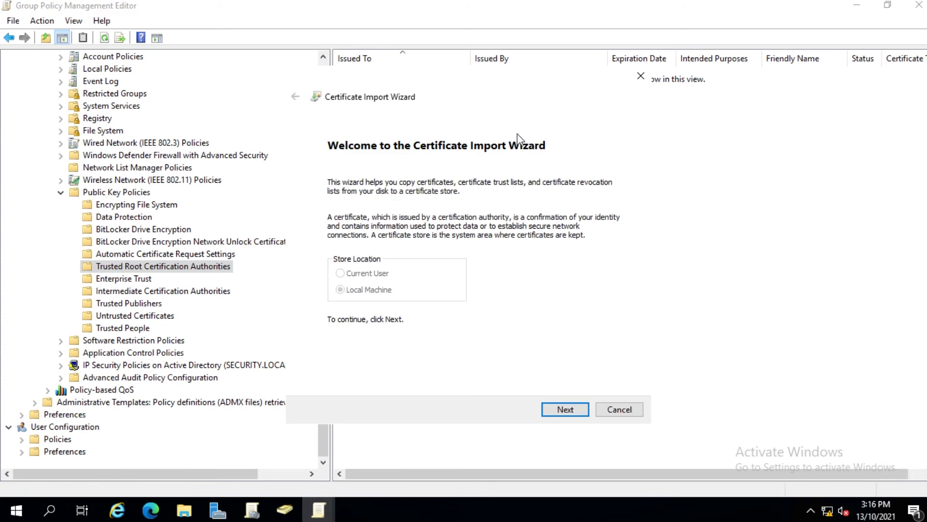
click(553, 409)
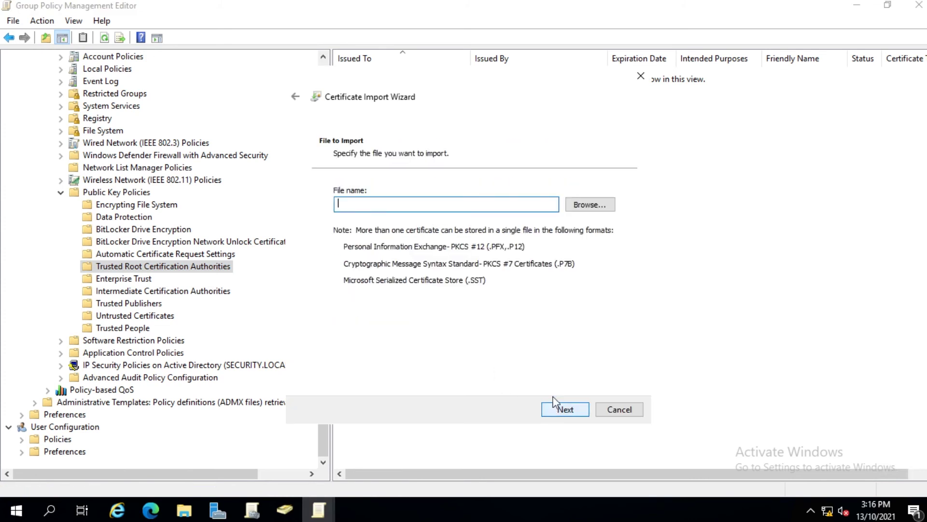
click(590, 205)
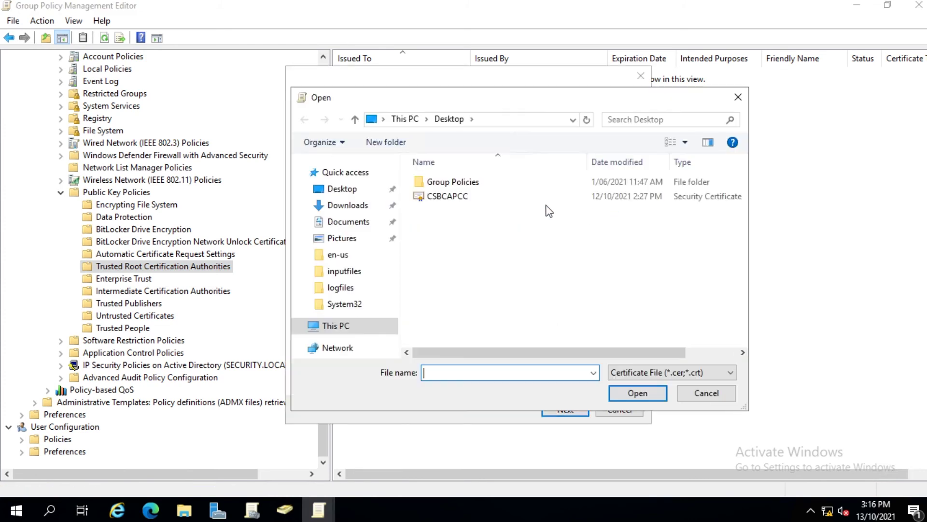
click(443, 197)
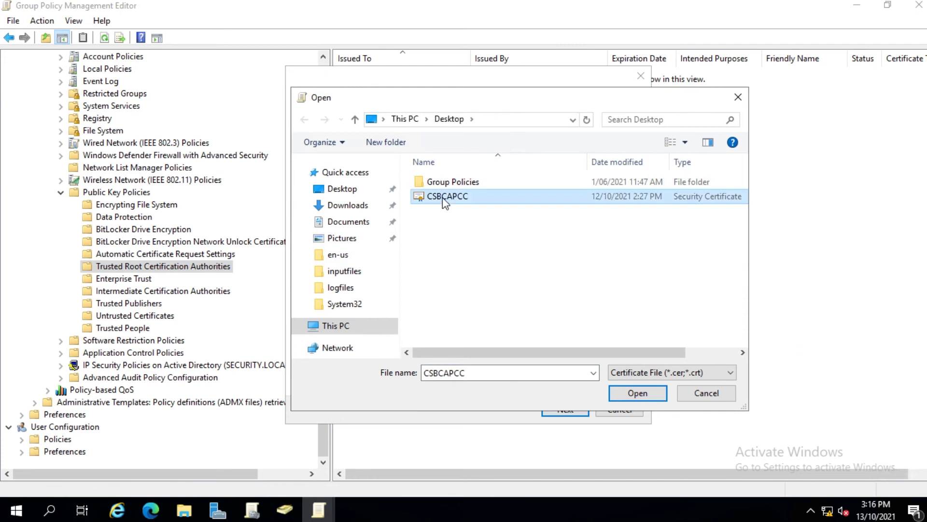
click(630, 402)
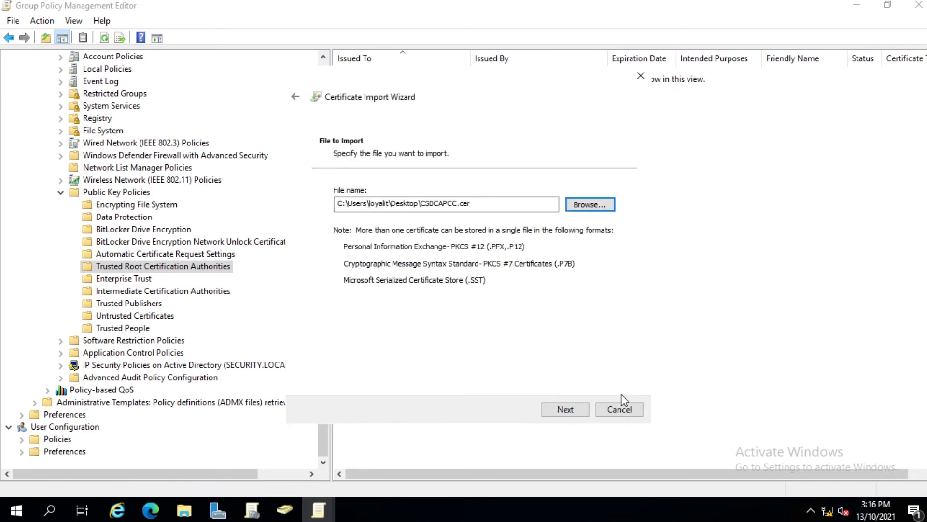
click(563, 408)
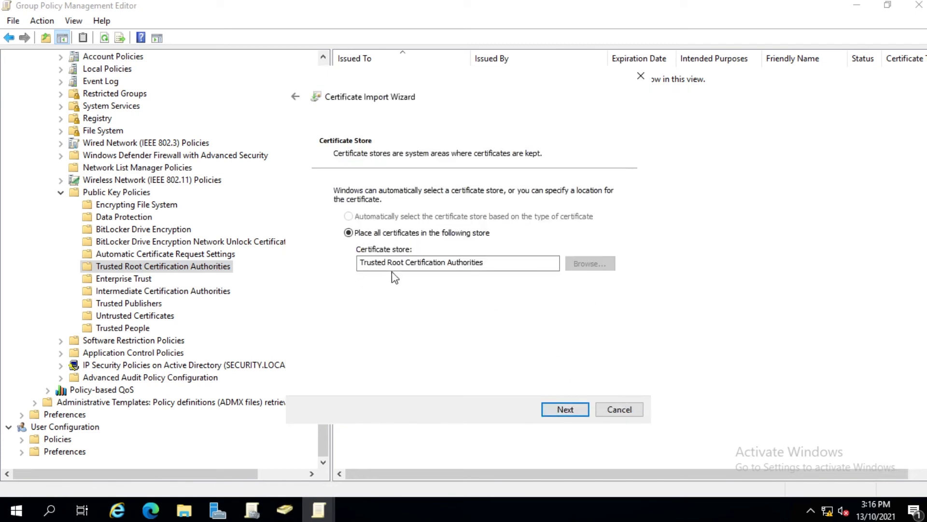
click(572, 409)
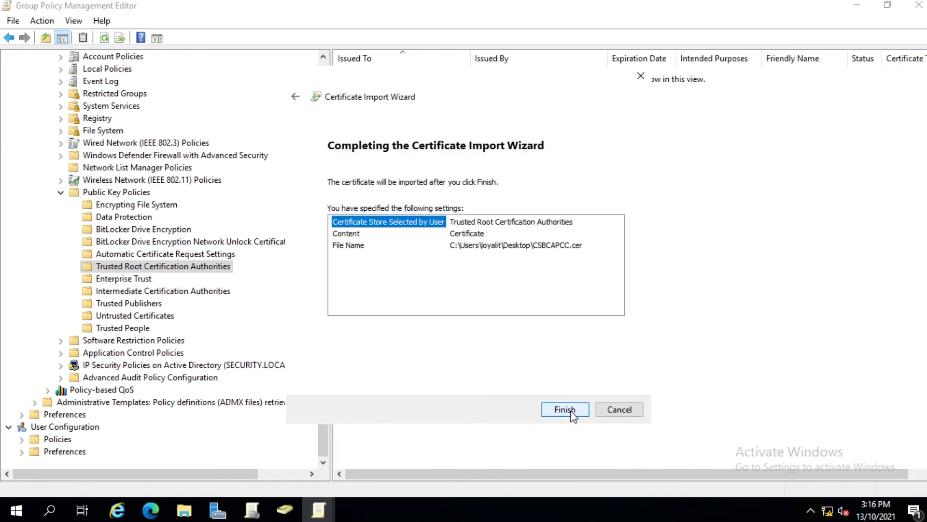
click(572, 408)
click(523, 309)
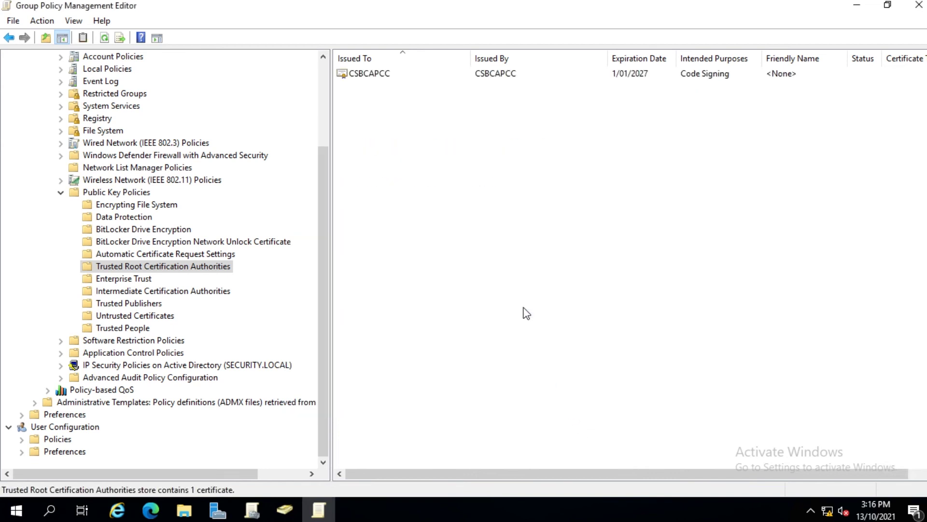
Import the CSBCAPCC certificate from the desktop into the policy's Trusted Publishers store and minimize the policy editor
click(129, 307)
right_click(503, 190)
click(515, 197)
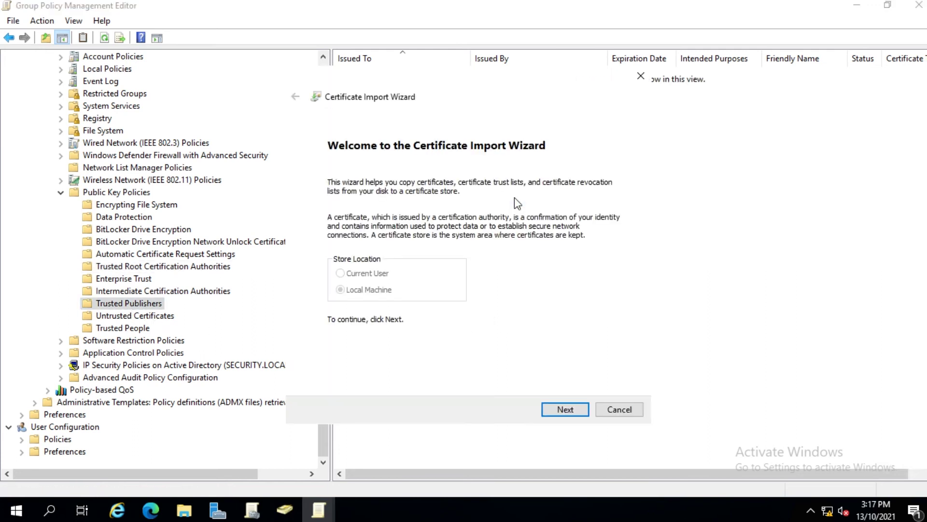
click(563, 409)
click(590, 205)
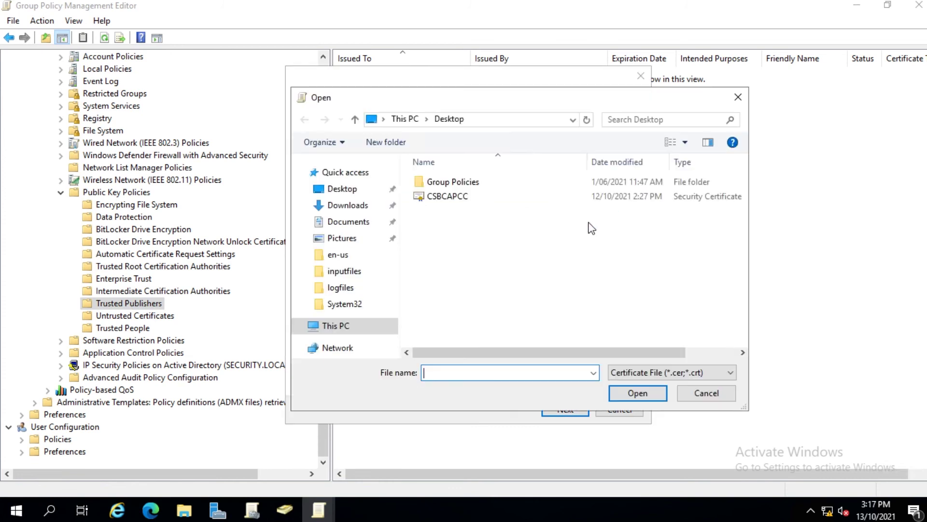
click(437, 197)
click(640, 395)
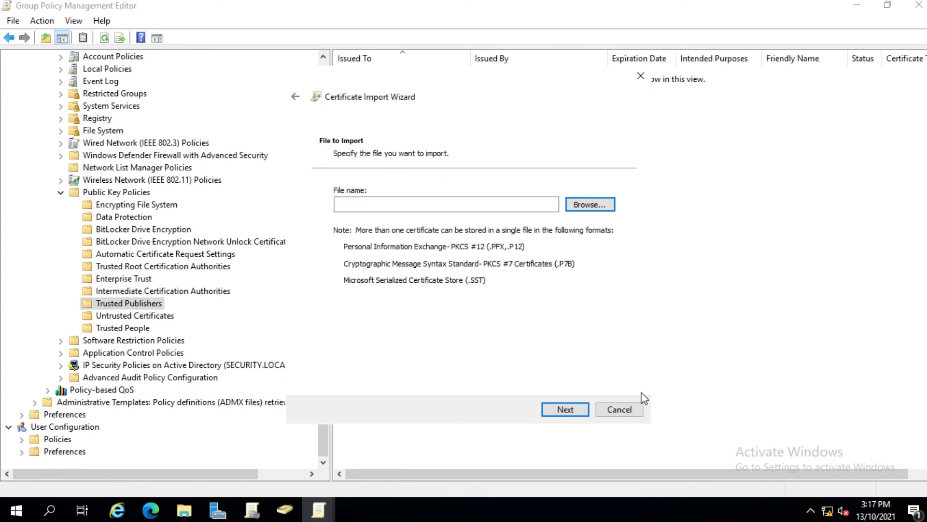
click(558, 410)
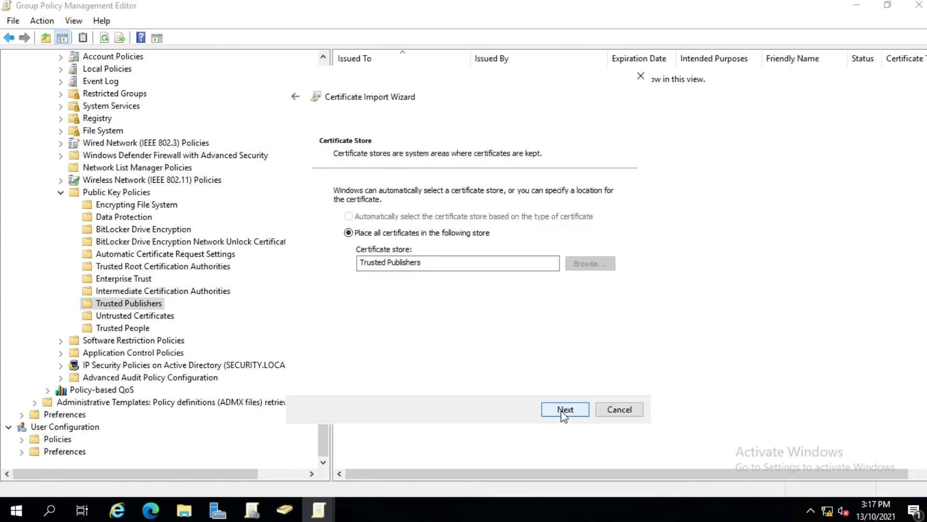
click(563, 415)
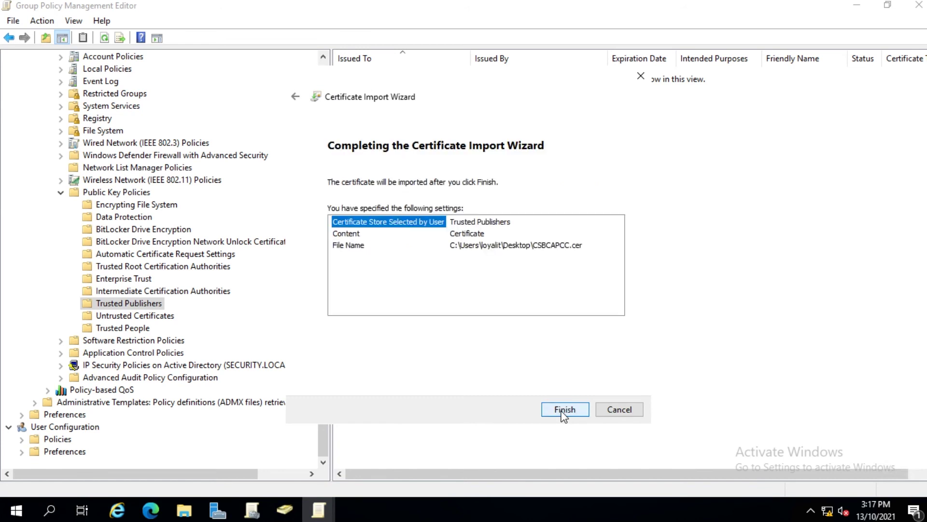
click(563, 411)
click(524, 309)
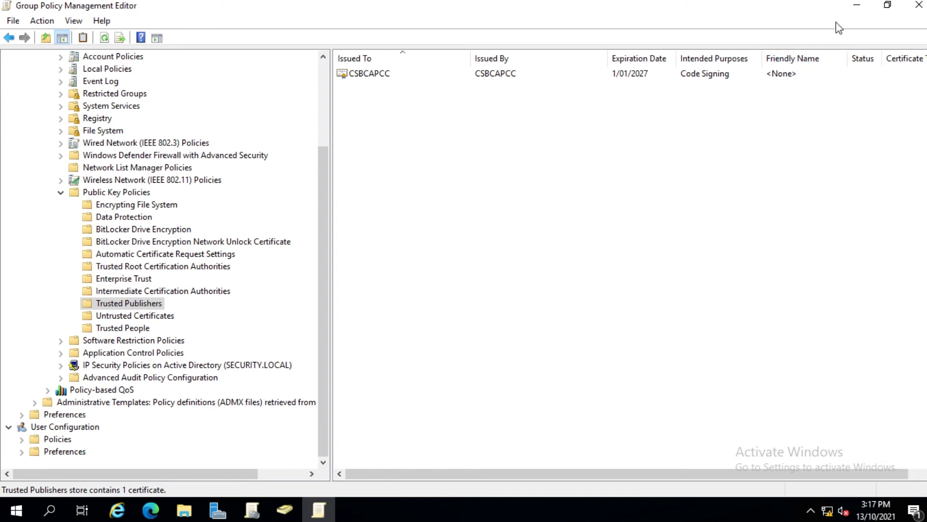
click(857, 6)
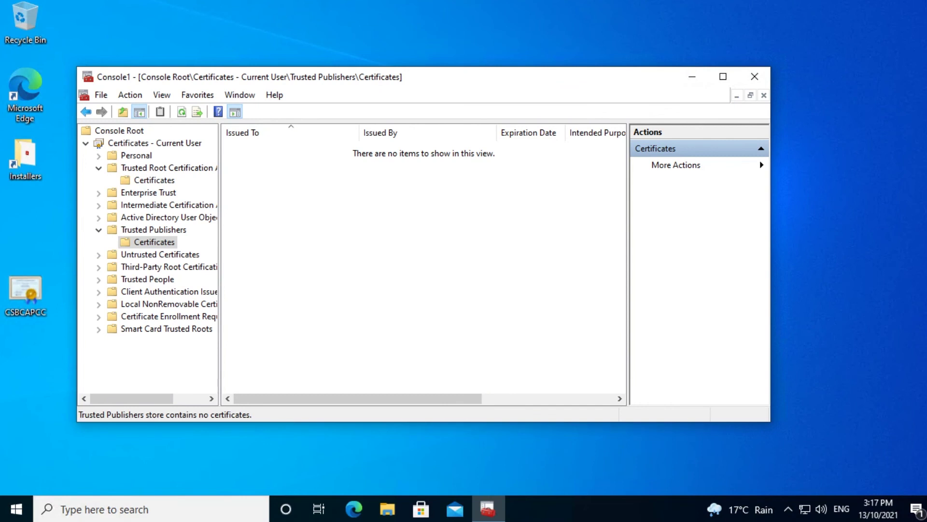
On the Windows client, check the Trusted Root and Trusted Publishers certificate stores and run gpupdate /force in PowerShell
click(154, 179)
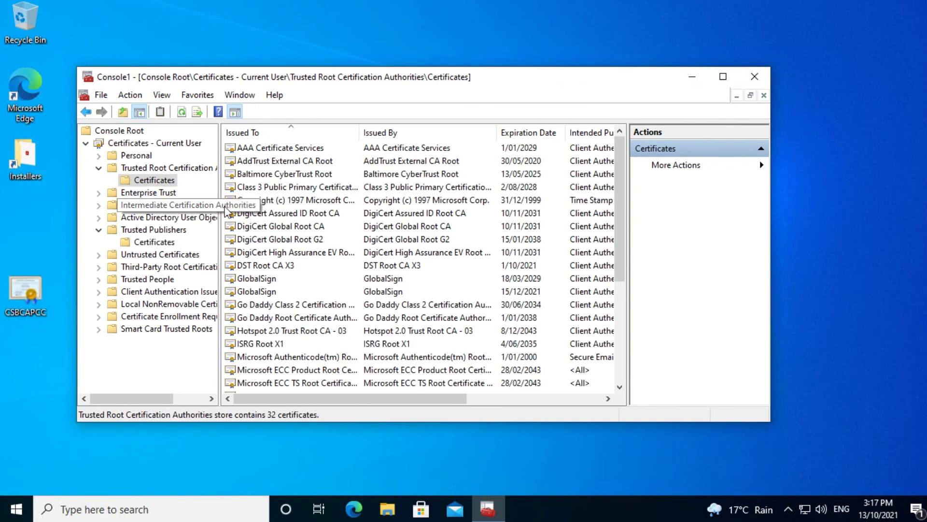
click(153, 242)
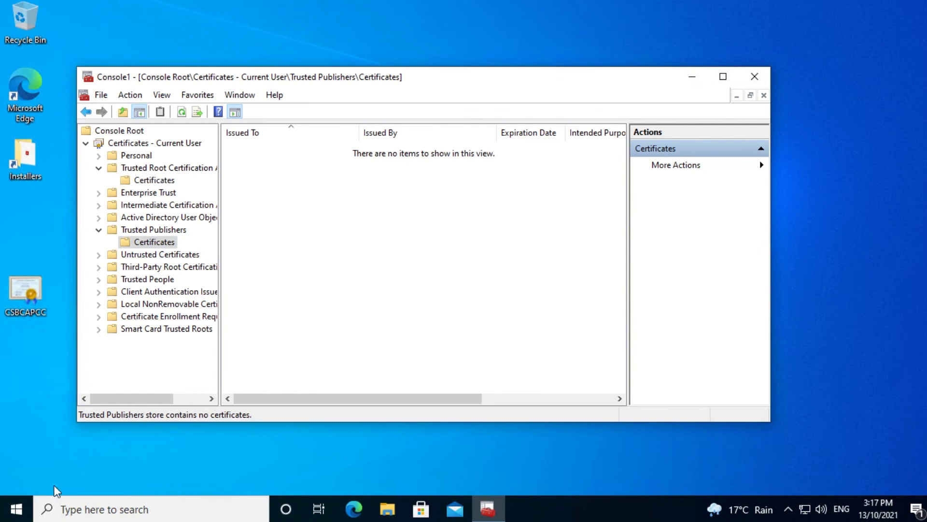
right_click(16, 509)
click(93, 305)
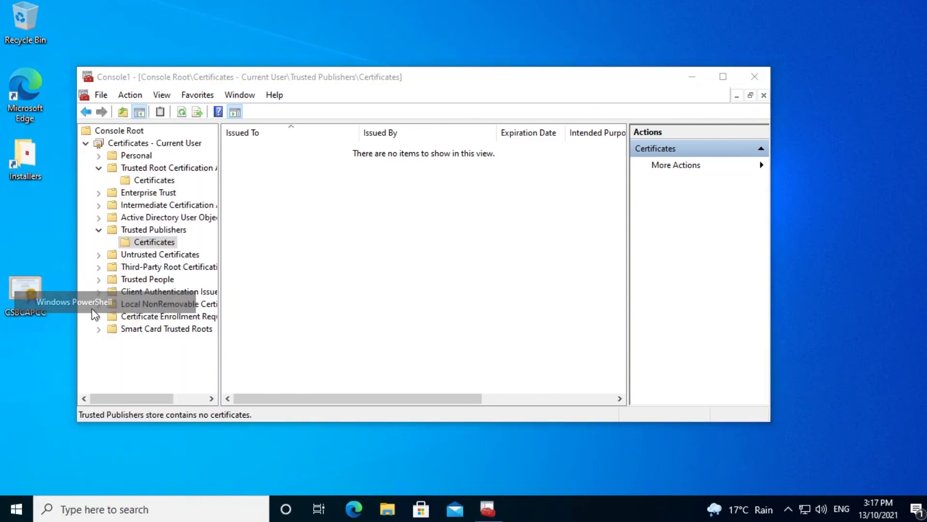
text(gpu)
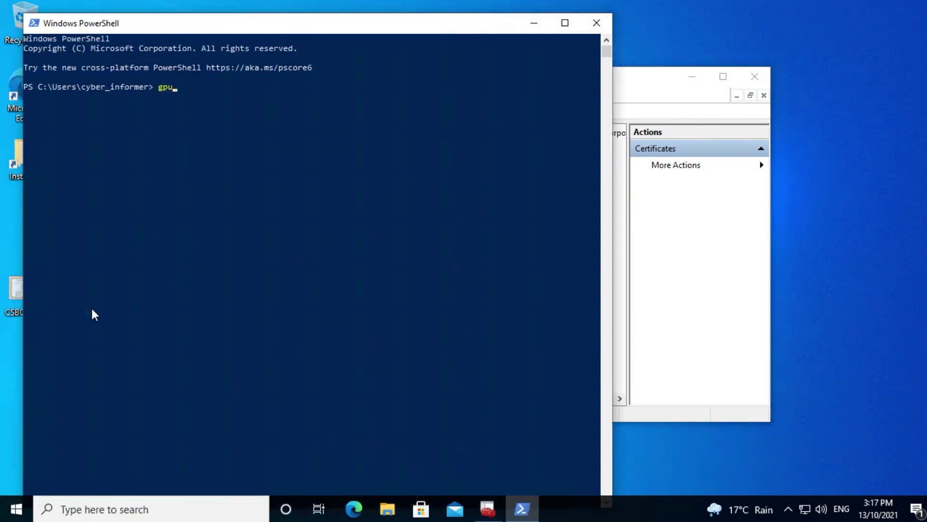
text(pdate /force)
key(Return)
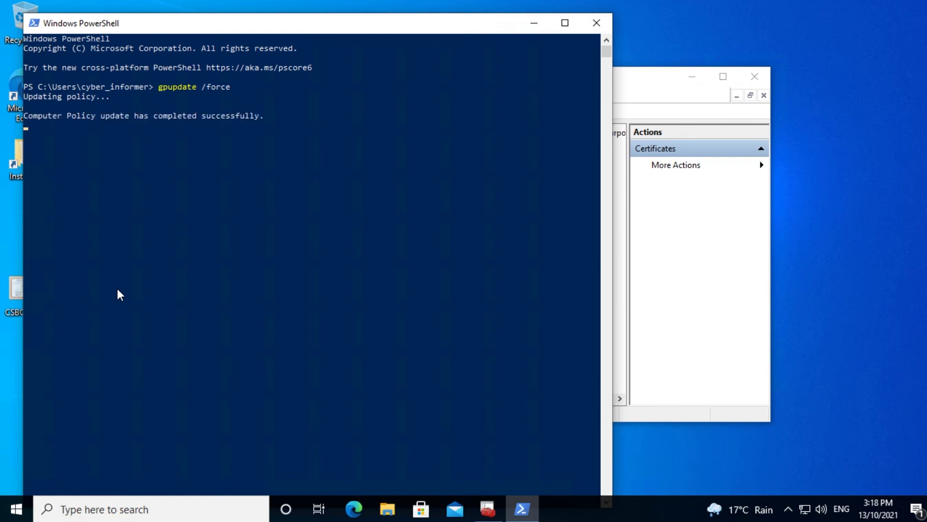
Refresh the client's certificate console, check the Trusted Publishers and Trusted Root stores for CSBCAPCC, and minimize the open windows
click(659, 83)
right_click(335, 216)
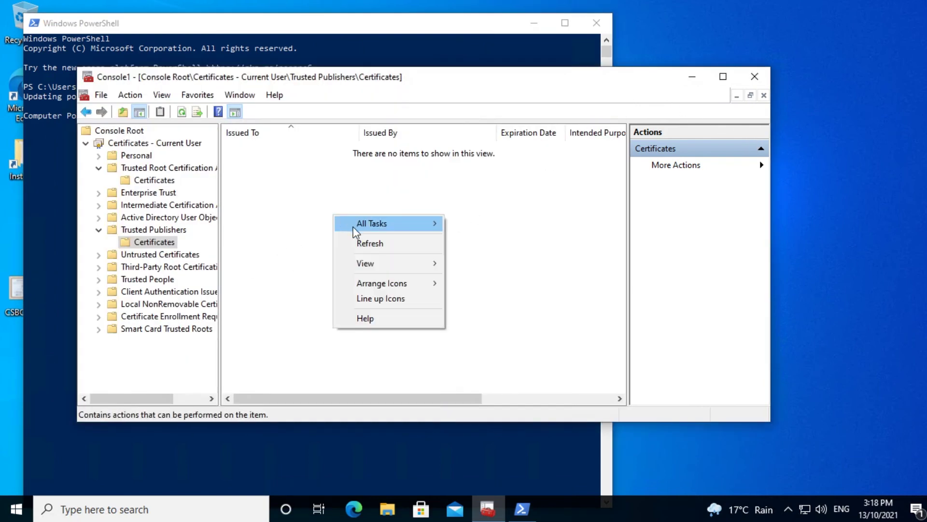
click(356, 243)
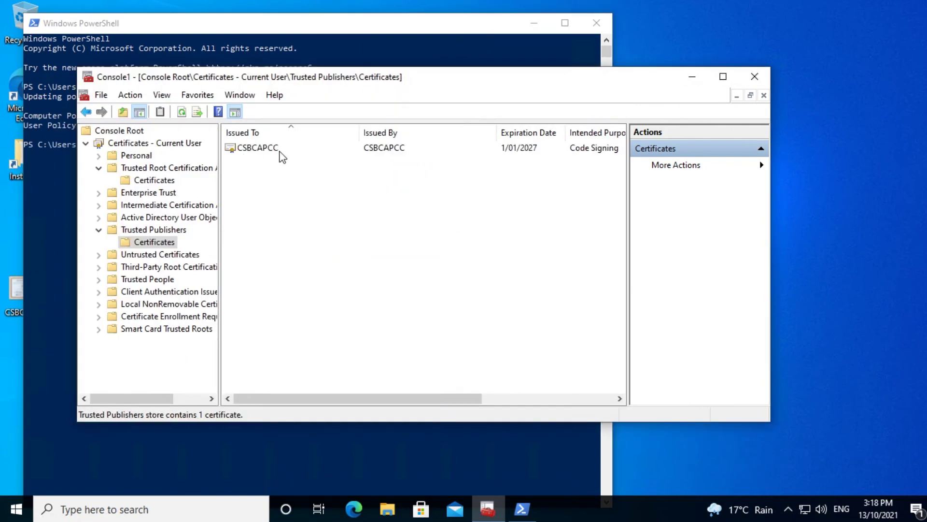
click(148, 183)
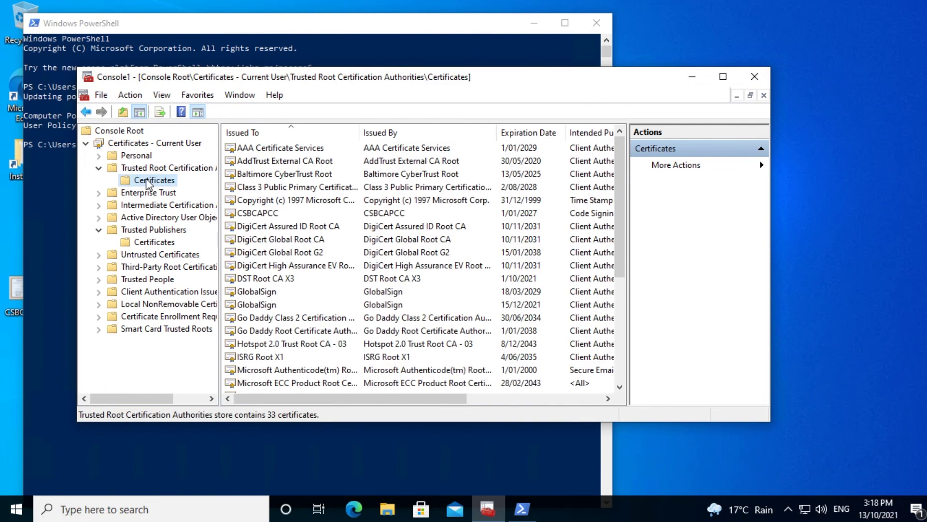
click(266, 216)
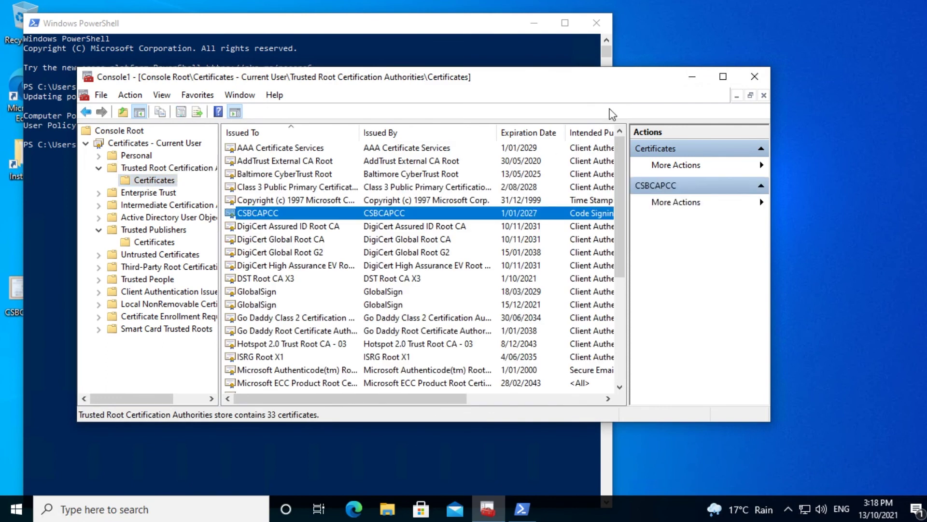
click(534, 23)
click(691, 82)
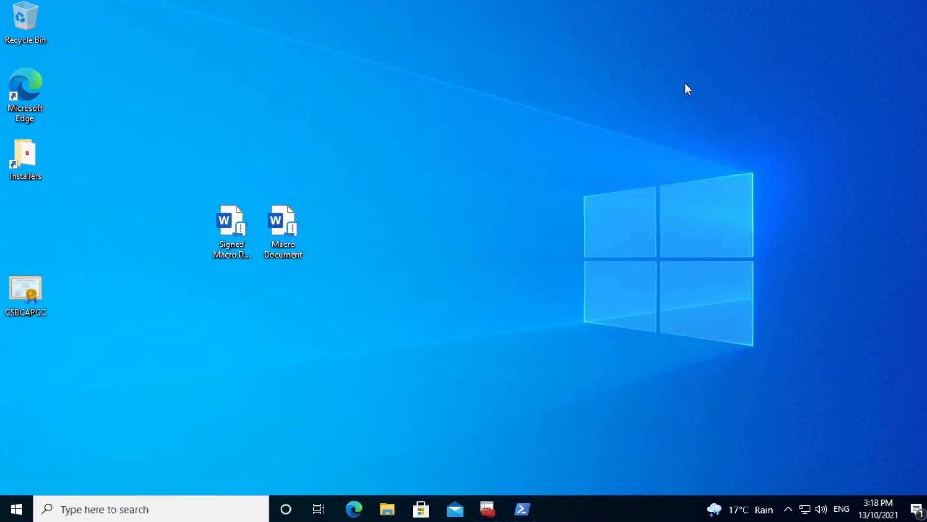
Open Signed Macro Document in Word, run its Say_Hello macro, and dismiss the message box
double_click(225, 241)
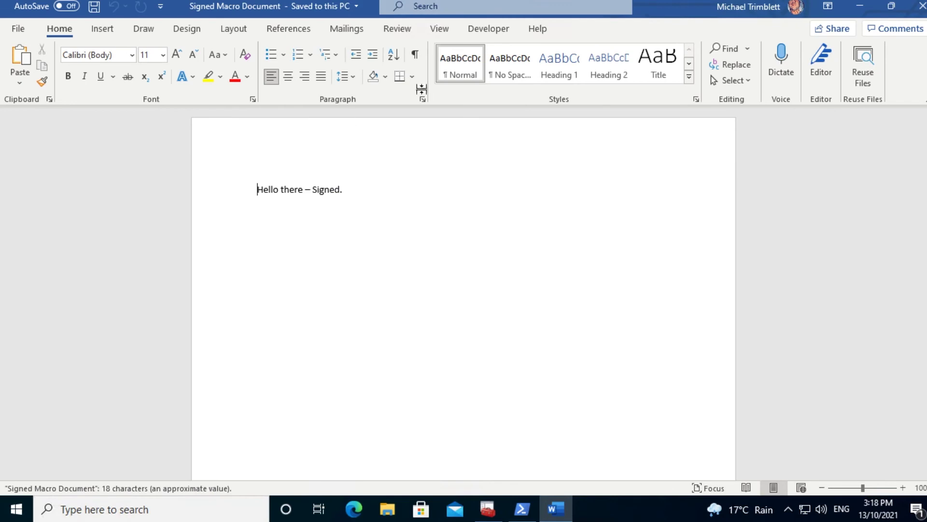
click(484, 34)
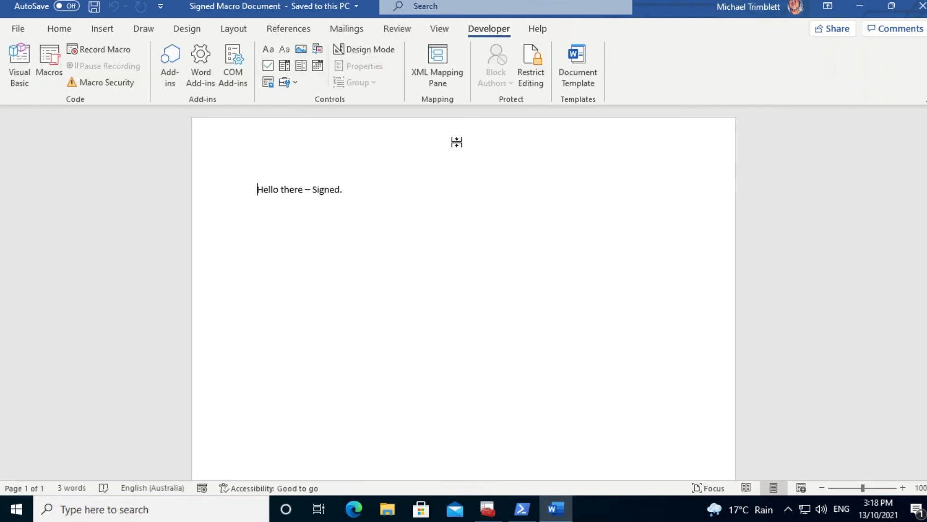
click(49, 65)
click(338, 175)
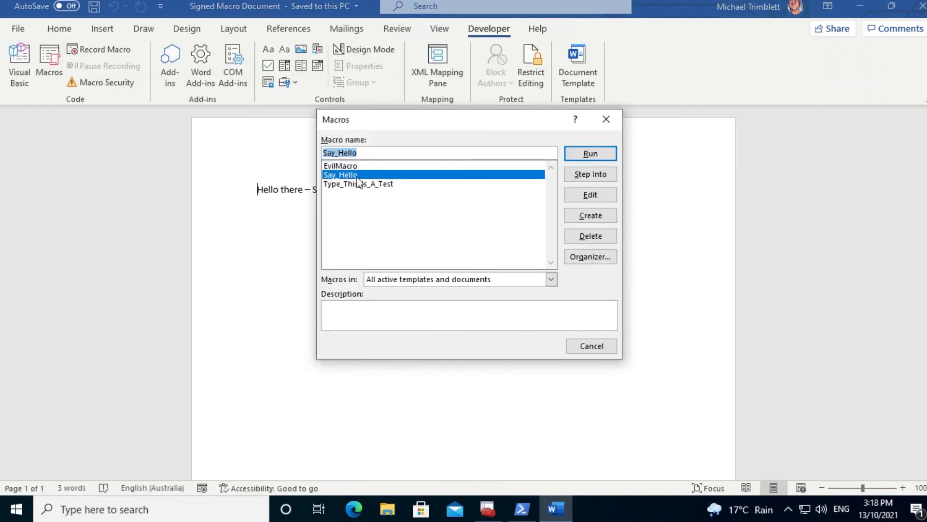
click(585, 155)
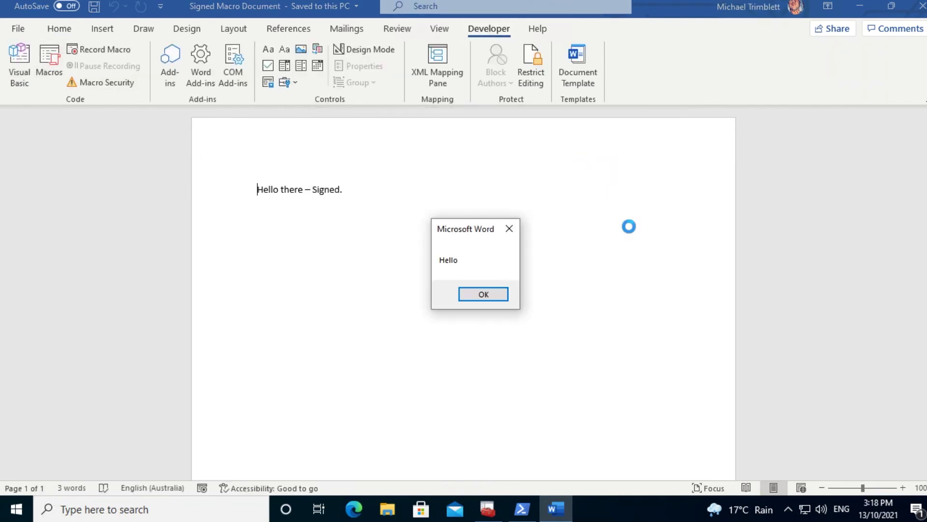
click(467, 296)
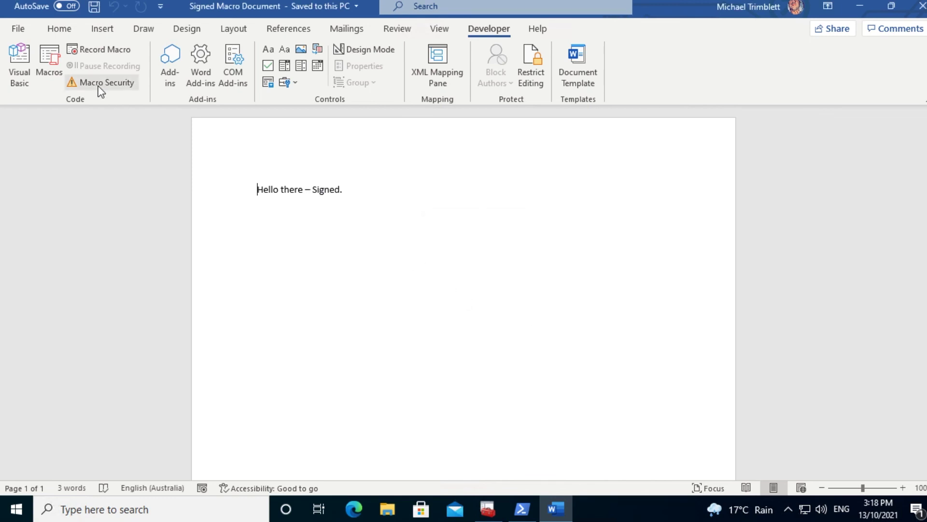
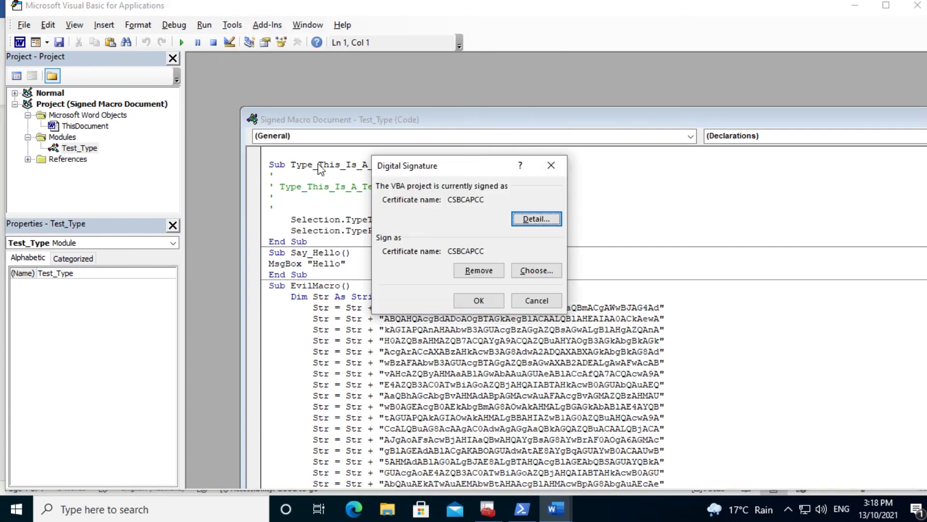
Check the VBA project's digital signature, return to Word without changing it, and close Signed Macro Document
click(538, 301)
click(24, 24)
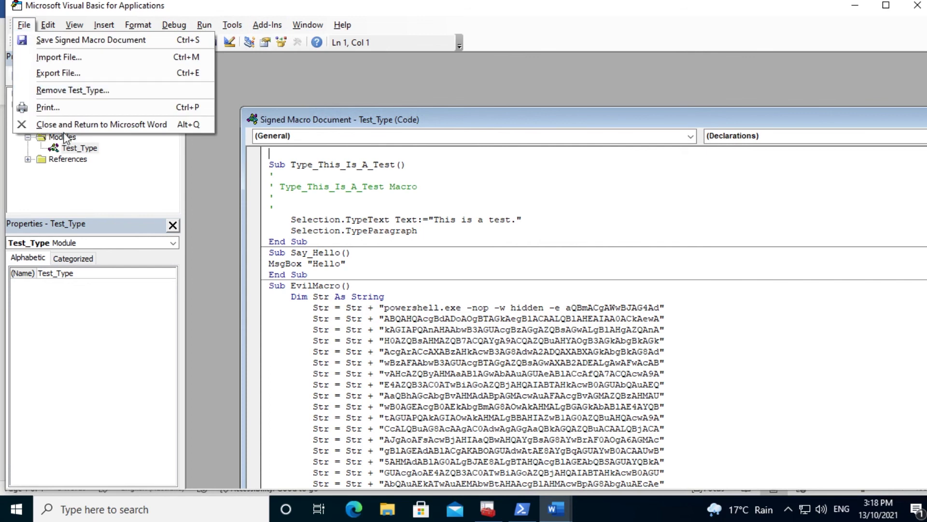
click(71, 132)
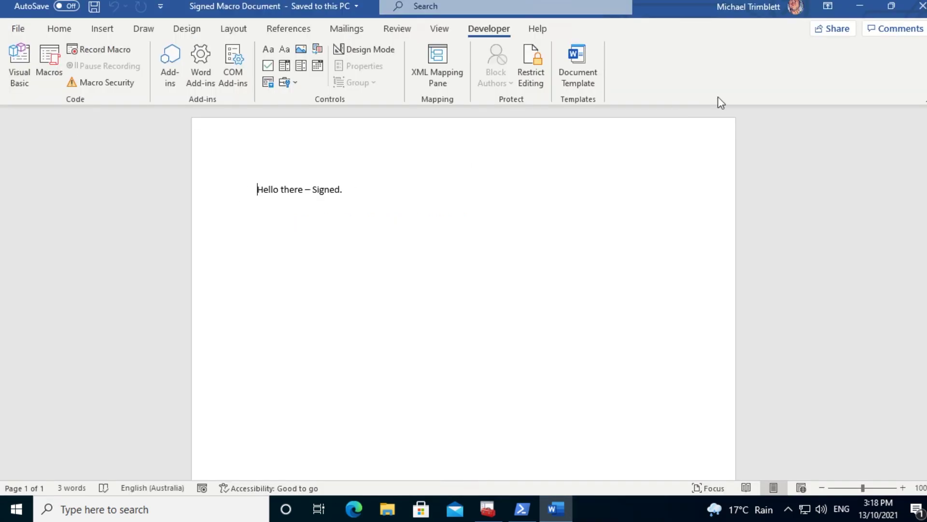
click(921, 7)
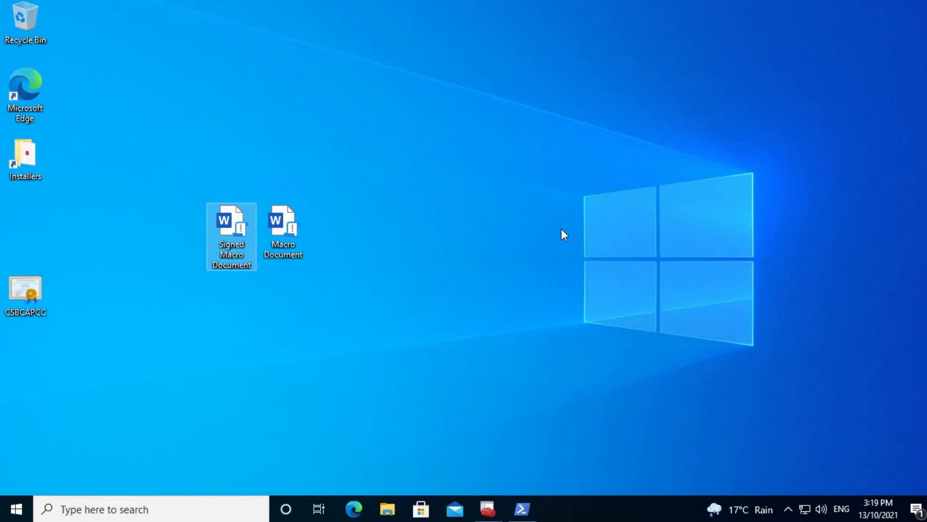